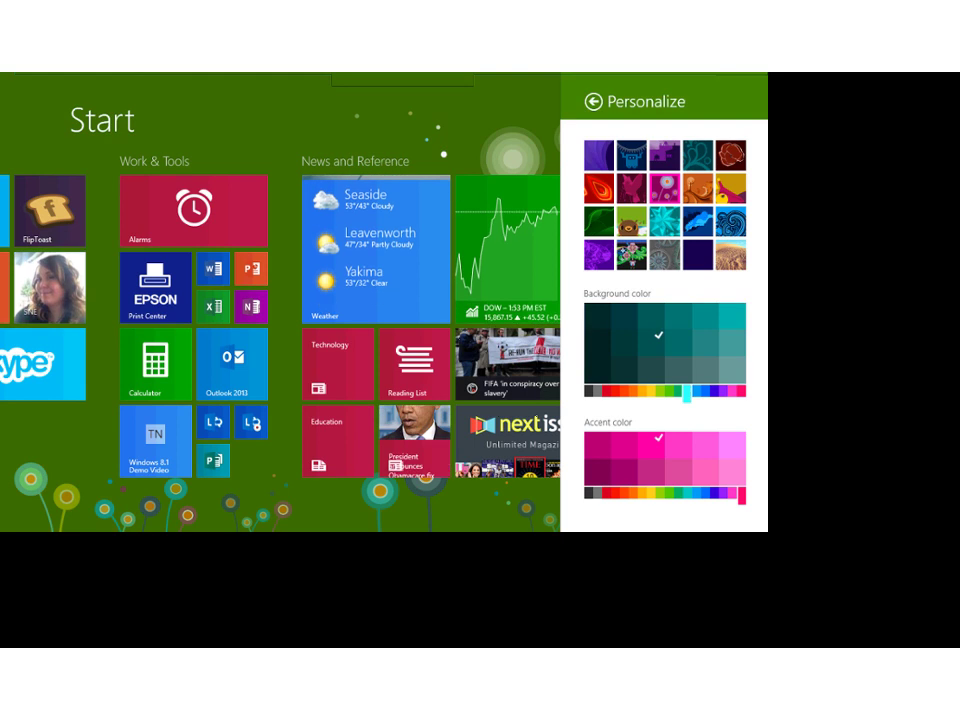
- Try several background colours for the Start screen, then apply the red flame-petal pattern
{"action": "left_click", "coordinate": [705, 391]}
{"action": "left_click", "coordinate": [650, 391]}
{"action": "left_click", "coordinate": [632, 391]}
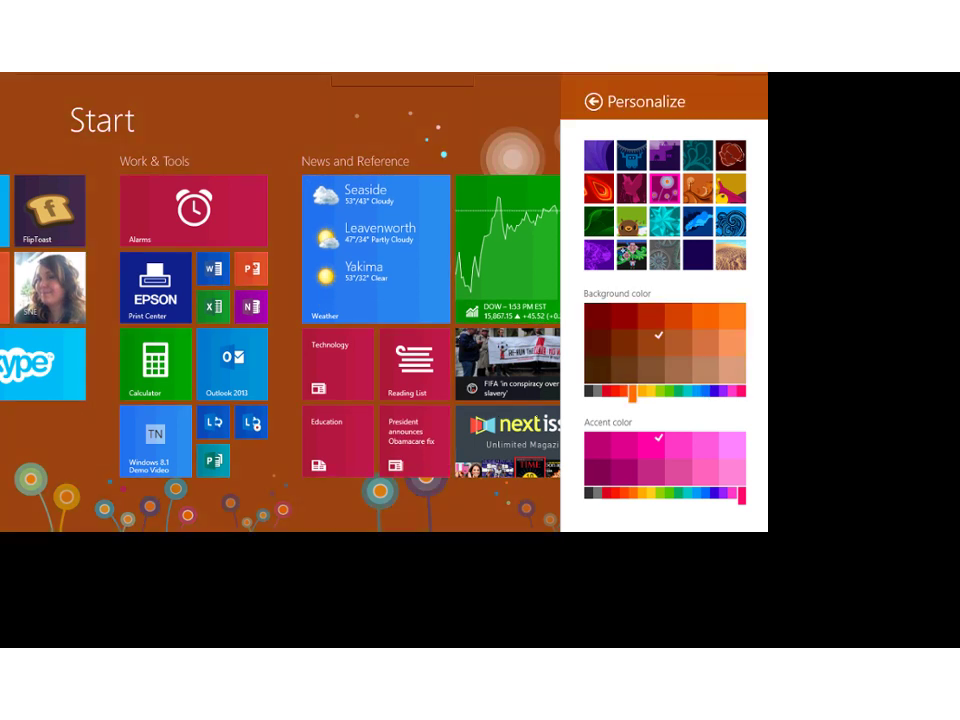
{"action": "left_click_drag", "start_coordinate": [632, 393], "coordinate": [605, 393]}
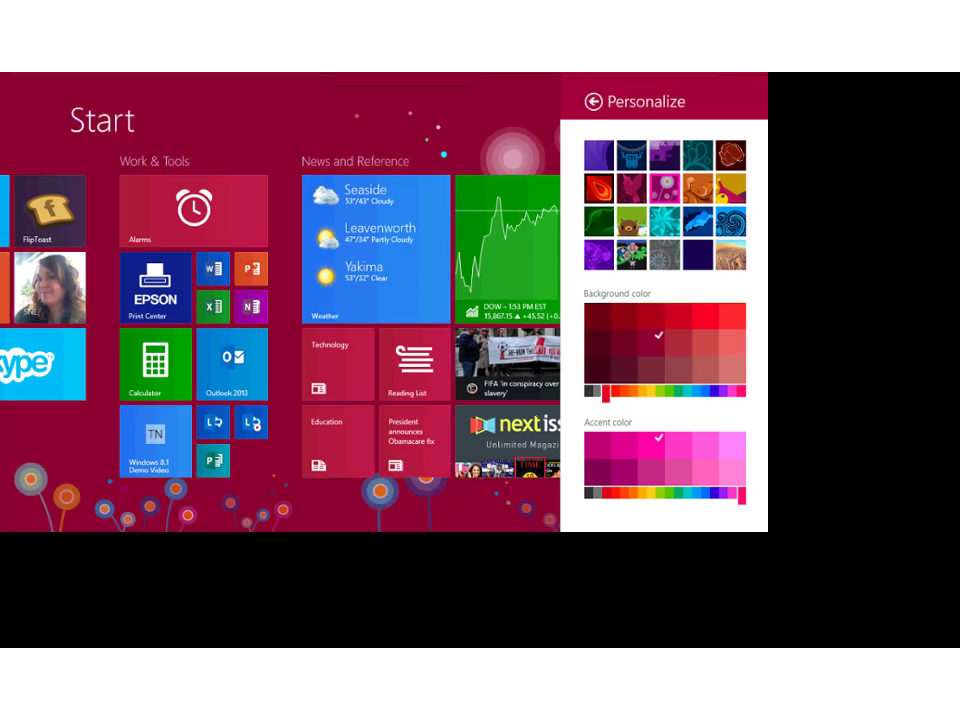
{"action": "left_click", "coordinate": [599, 188]}
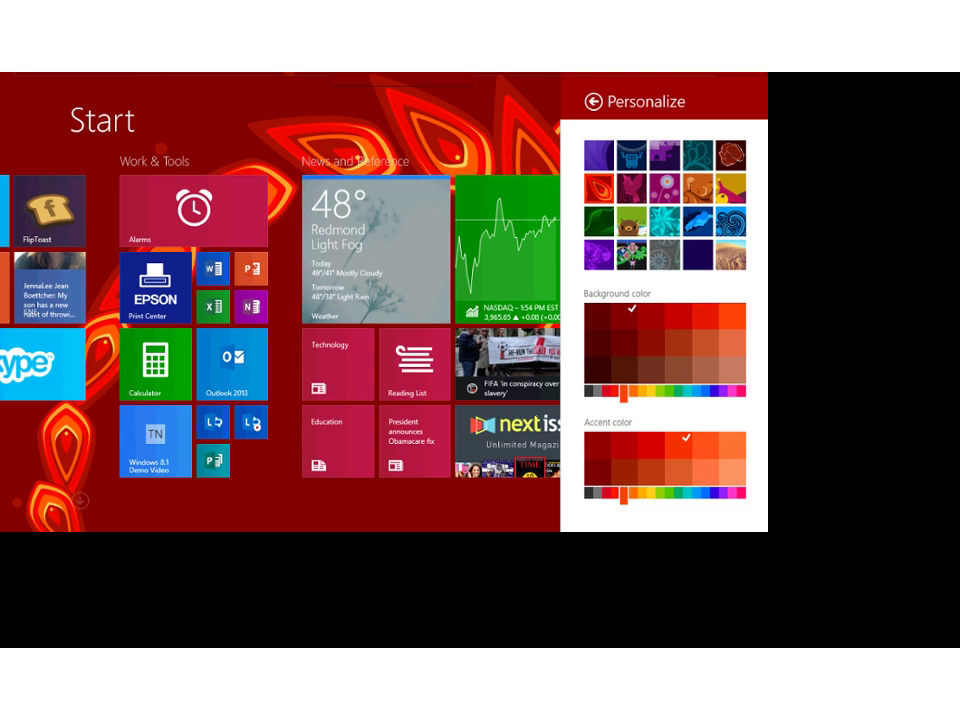
{"action": "key", "text": "Escape"}
- Look through the tile groups across the Start screen and return to the first group
{"action": "scroll", "coordinate": [384, 326], "scroll_direction": "down", "scroll_amount": 1}
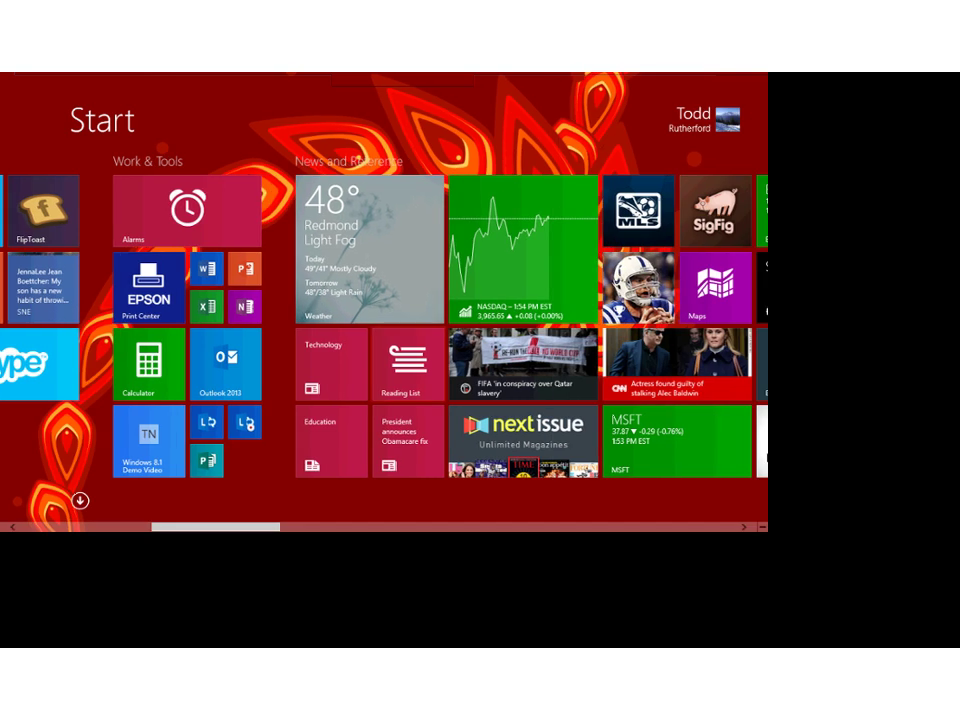
{"action": "scroll", "coordinate": [384, 300], "scroll_direction": "down", "scroll_amount": 5}
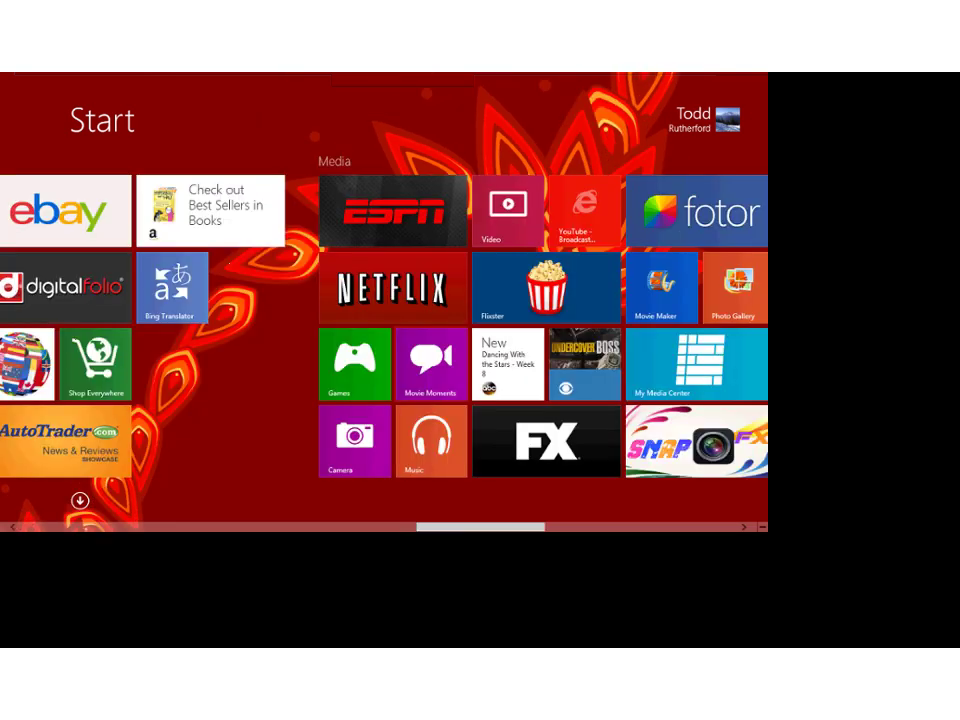
{"action": "scroll", "coordinate": [384, 300], "scroll_direction": "up", "scroll_amount": 5}
{"action": "scroll", "coordinate": [384, 300], "scroll_direction": "up", "scroll_amount": 5}
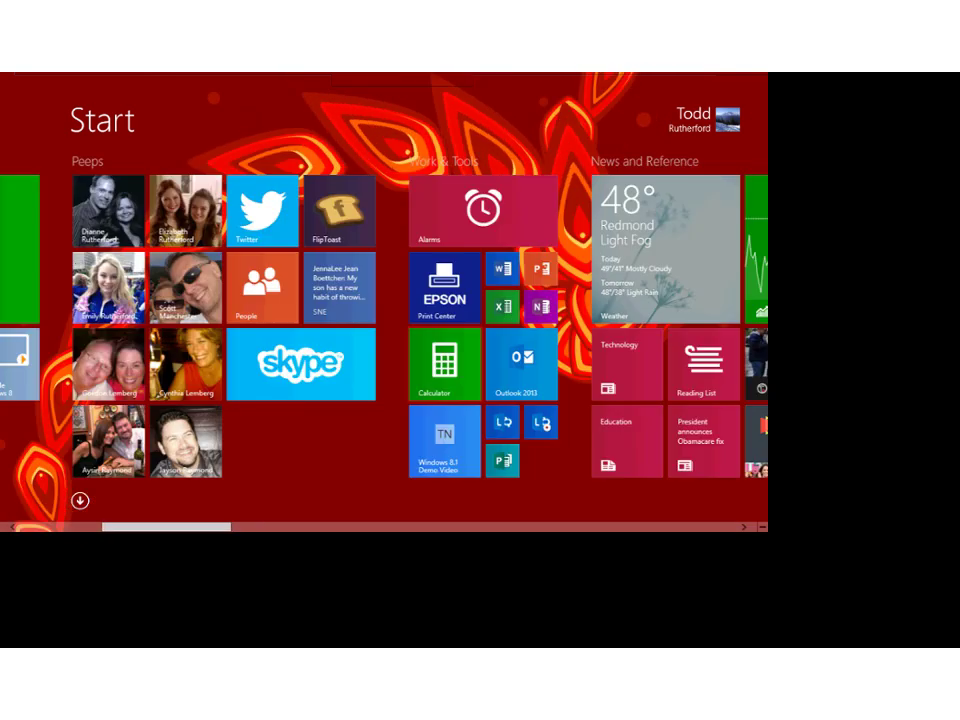
{"action": "scroll", "coordinate": [384, 300], "scroll_direction": "up", "scroll_amount": 5}
{"action": "scroll", "coordinate": [384, 300], "scroll_direction": "down", "scroll_amount": 5}
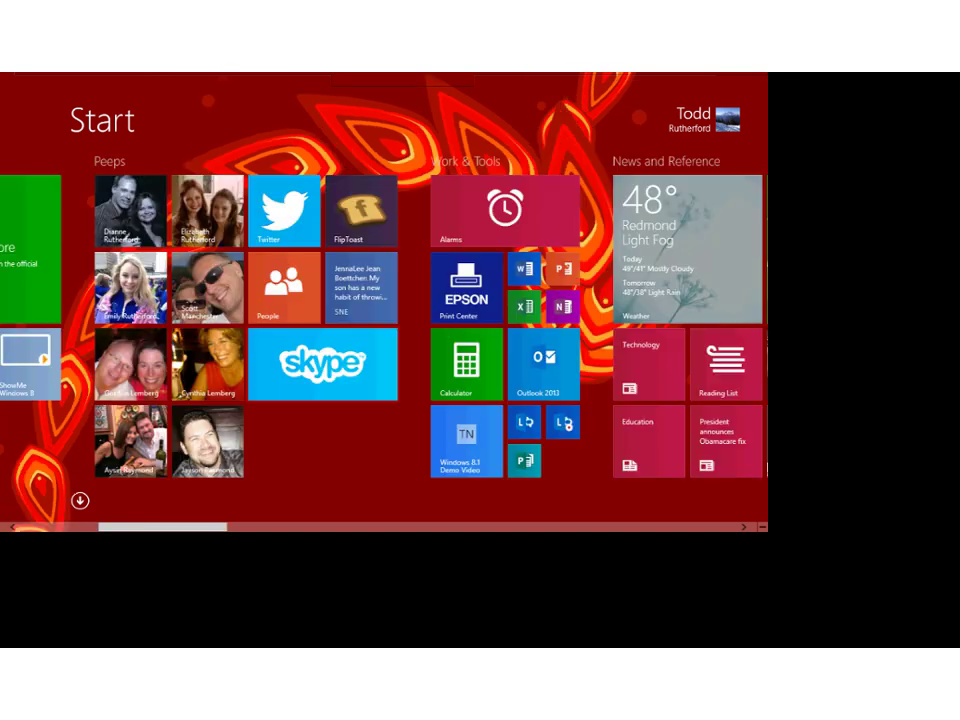
{"action": "scroll", "coordinate": [158, 234], "scroll_direction": "up", "scroll_amount": 5}
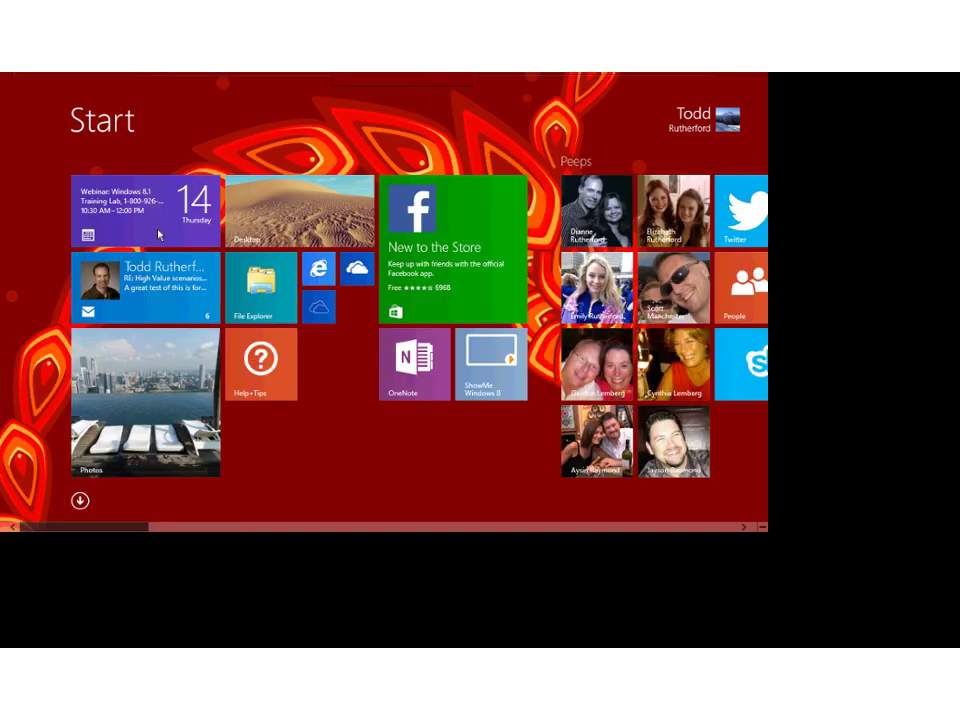
{"action": "scroll", "coordinate": [431, 507], "scroll_direction": "down", "scroll_amount": 8}
{"action": "scroll", "coordinate": [368, 445], "scroll_direction": "up", "scroll_amount": 1}
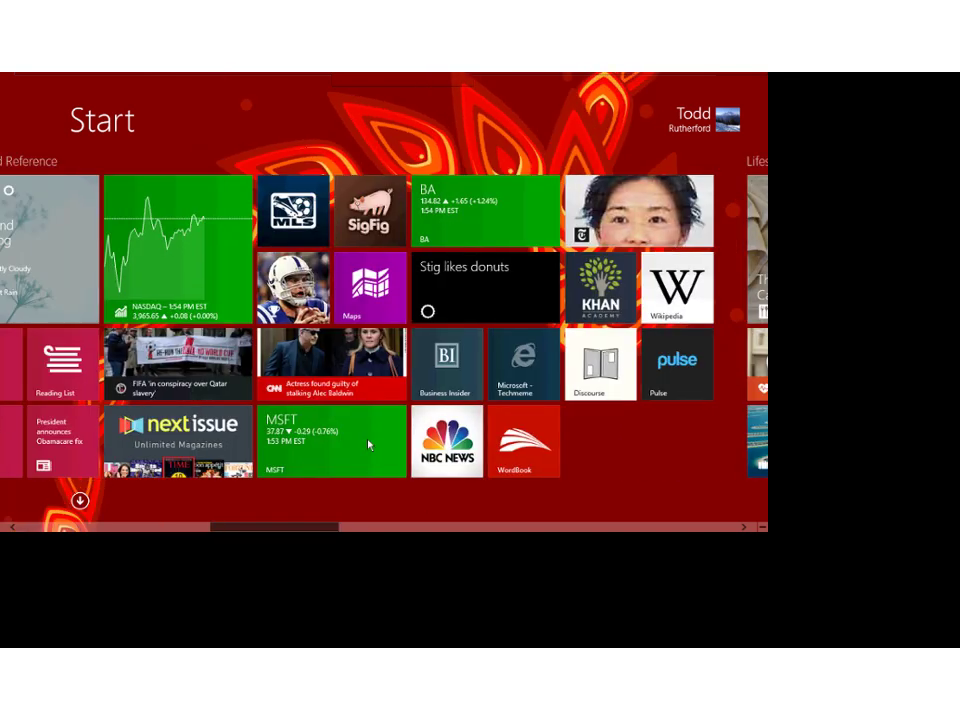
{"action": "scroll", "coordinate": [368, 445], "scroll_direction": "up", "scroll_amount": 5}
{"action": "scroll", "coordinate": [187, 263], "scroll_direction": "up", "scroll_amount": 3}
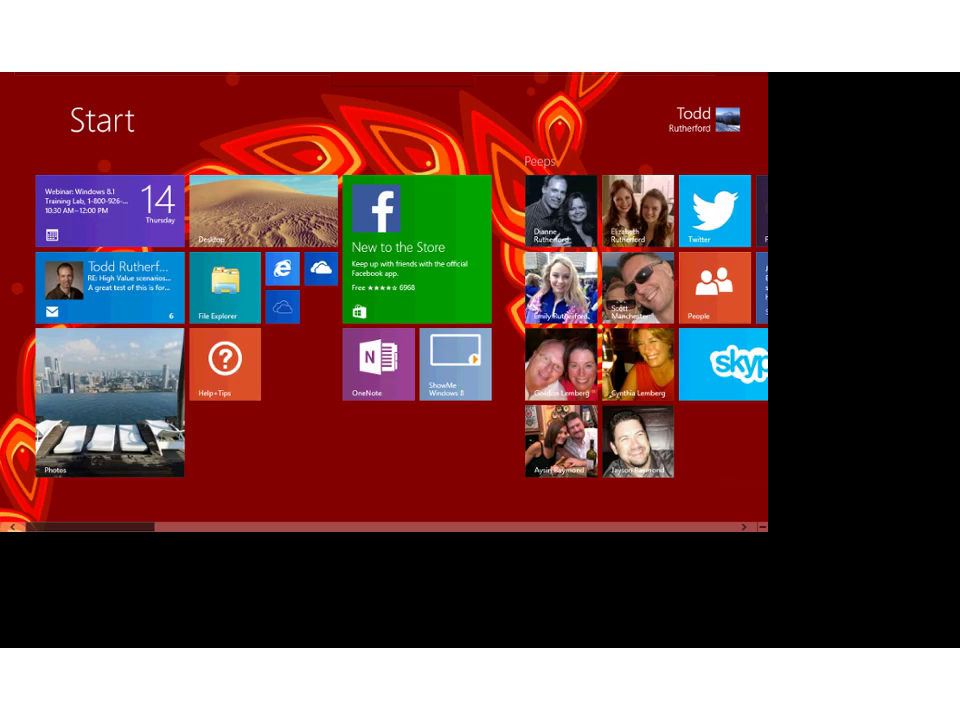
- Open the Start screen's Personalize settings and use the desktop wallpaper as its background
{"action": "key", "text": "super+c"}
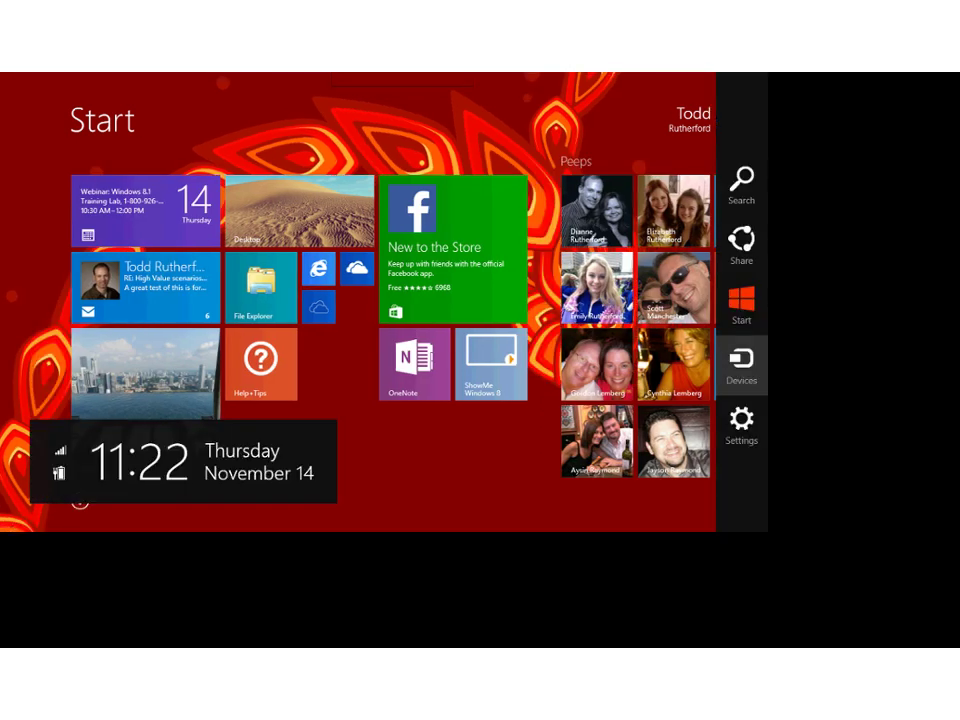
{"action": "key", "text": "Down"}
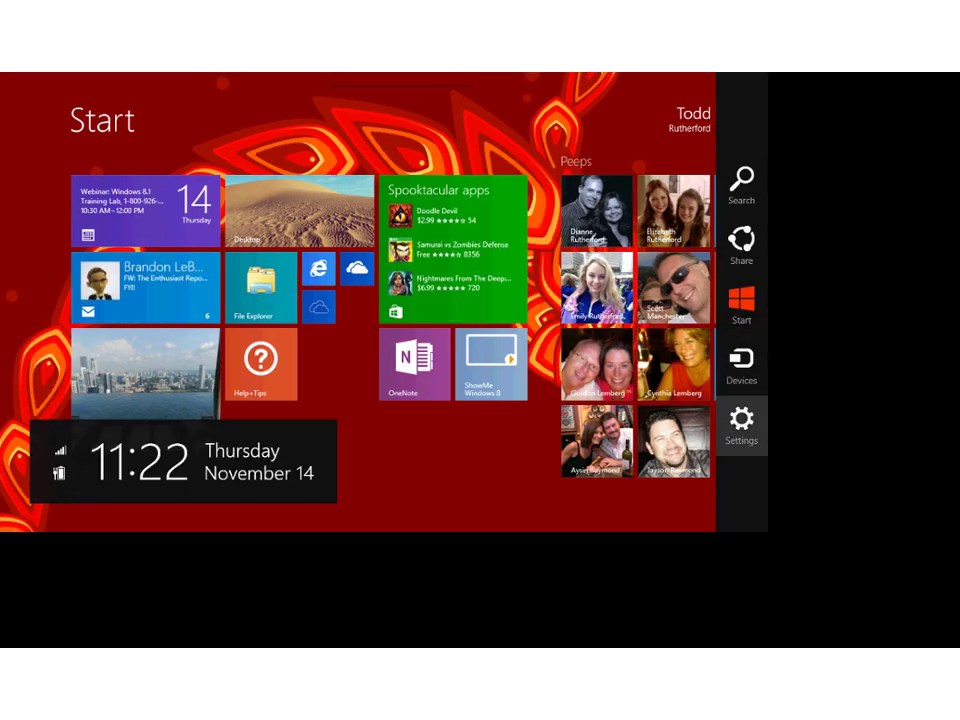
{"action": "key", "text": "Return"}
{"action": "key", "text": "Down"}
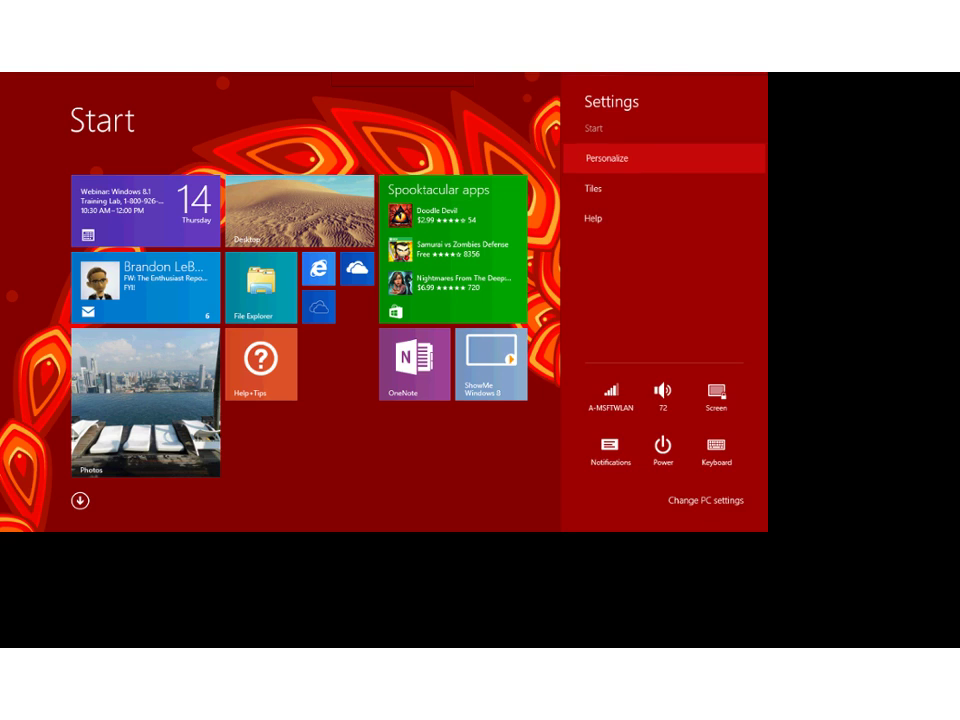
{"action": "key", "text": "Return"}
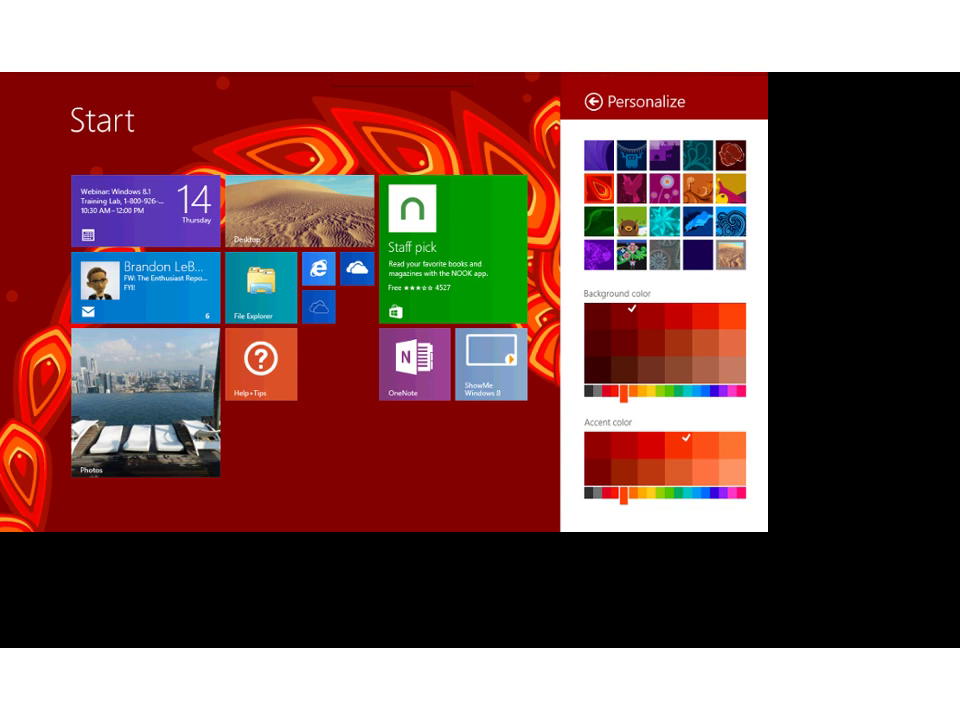
{"action": "left_click", "coordinate": [730, 254]}
{"action": "left_click", "coordinate": [474, 551]}
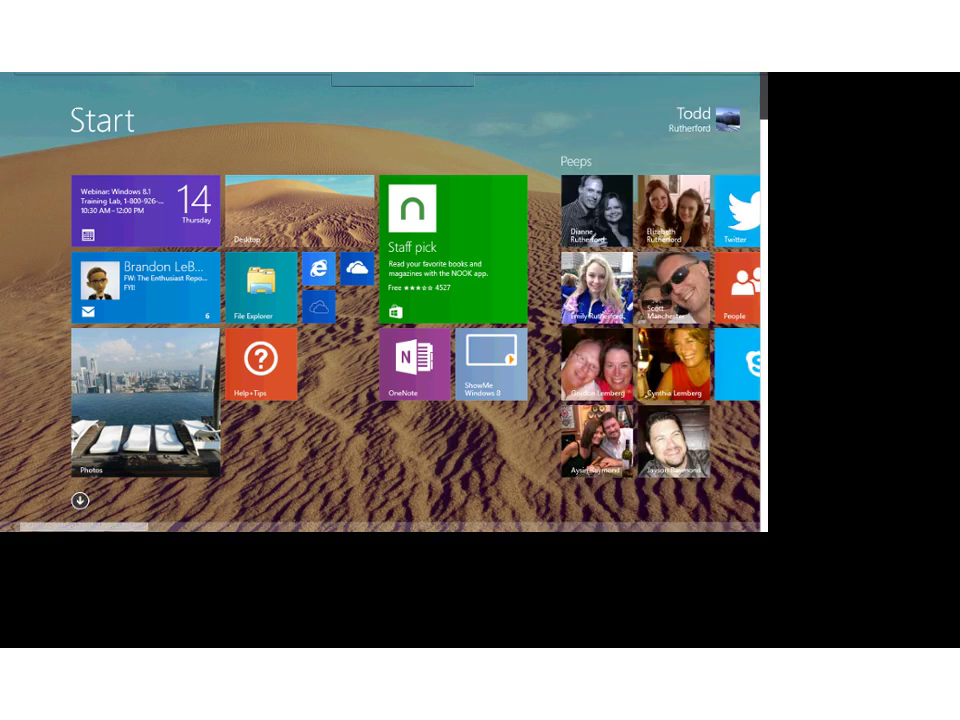
- Switch between the desktop and the Start screen to compare their backgrounds, ending on the desktop
{"action": "key", "text": "super"}
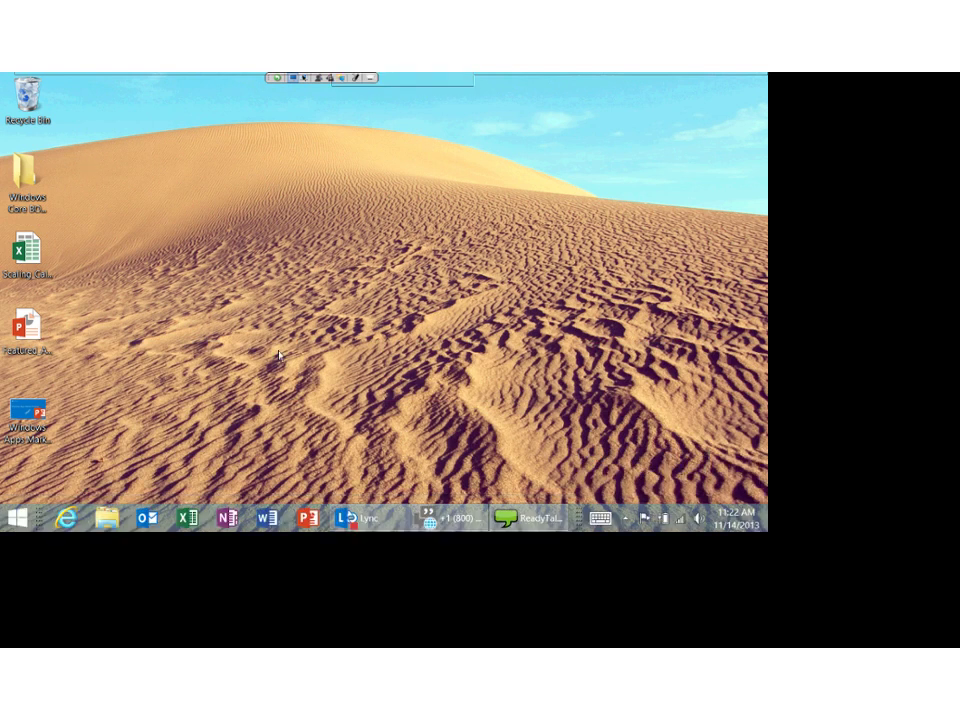
{"action": "key", "text": "super"}
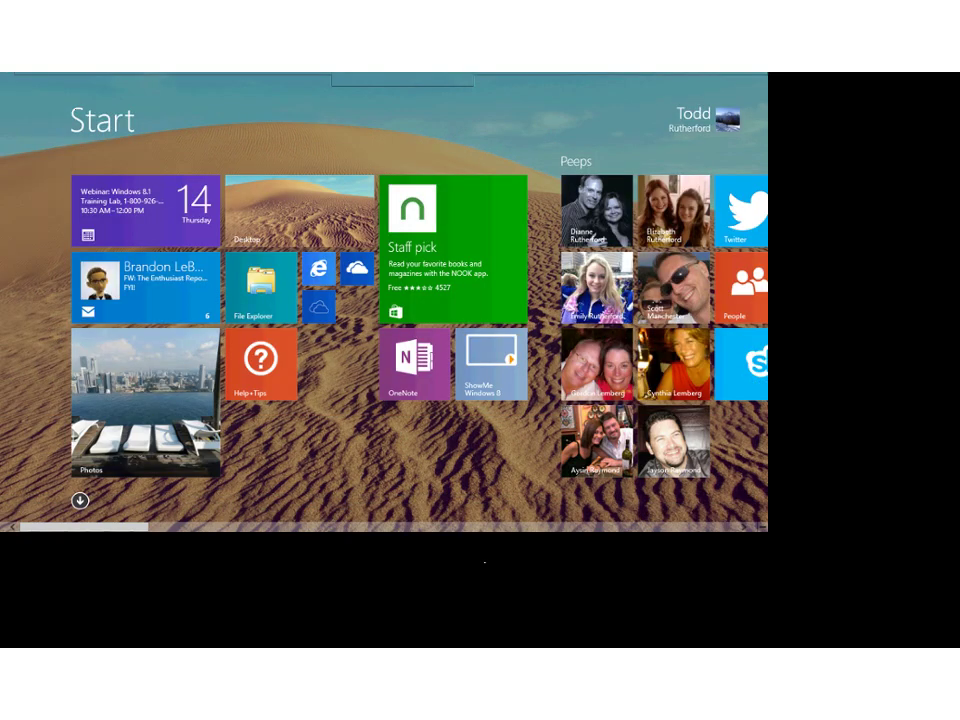
{"action": "mouse_move", "coordinate": [4, 80]}
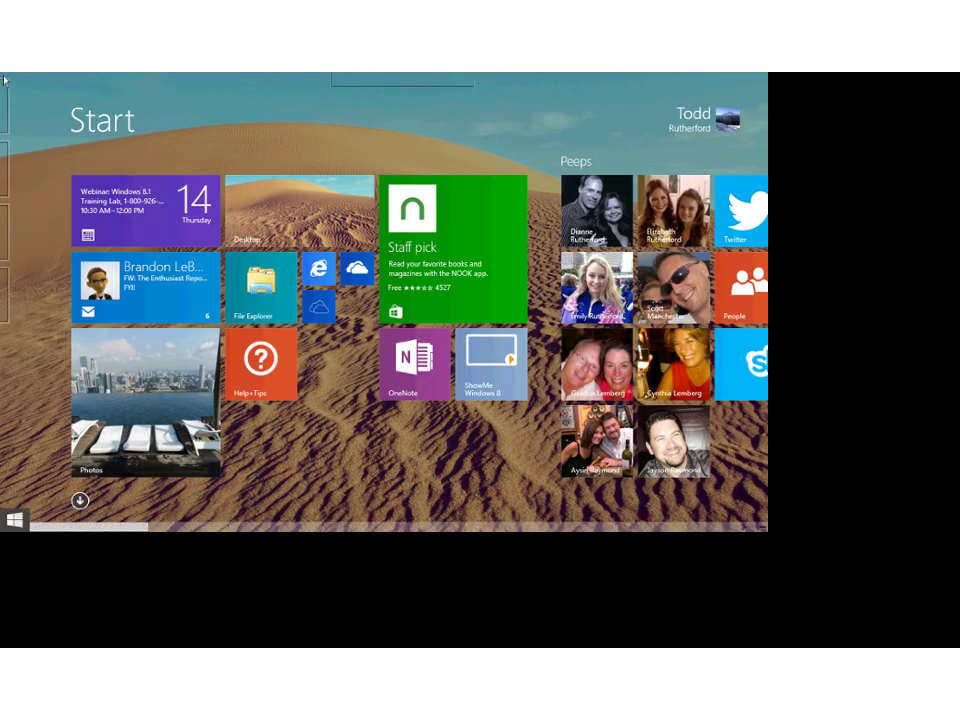
{"action": "left_click", "coordinate": [5, 82]}
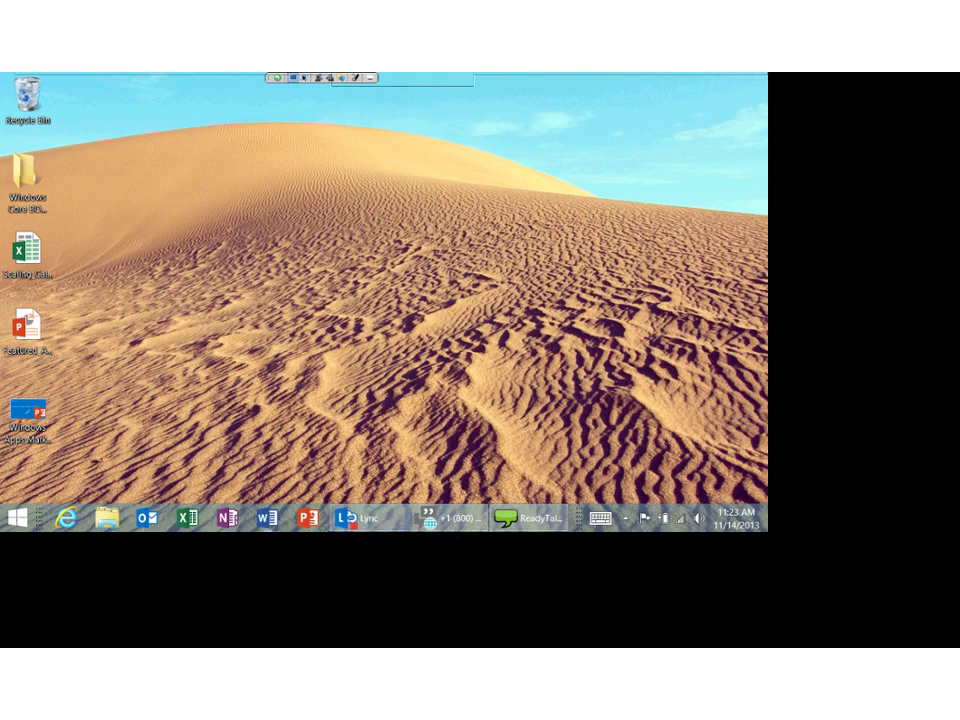
- Open the Navigation options in the Taskbar and Navigation properties
{"action": "key", "text": "alt+super+6"}
{"action": "left_click", "coordinate": [316, 391]}
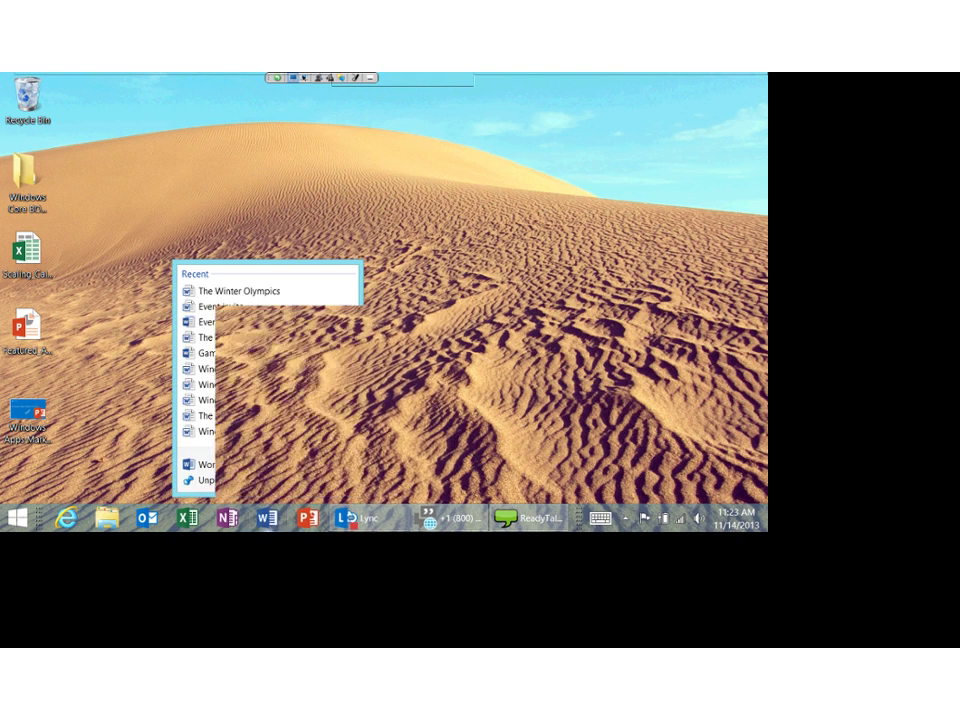
{"action": "right_click", "coordinate": [573, 518]}
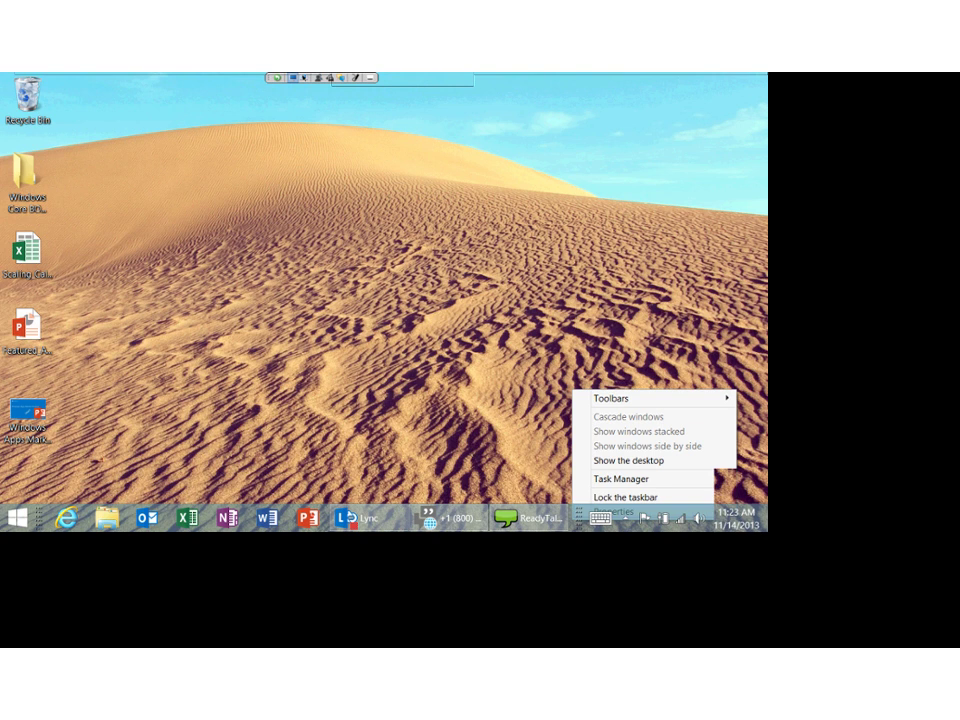
{"action": "left_click", "coordinate": [615, 511]}
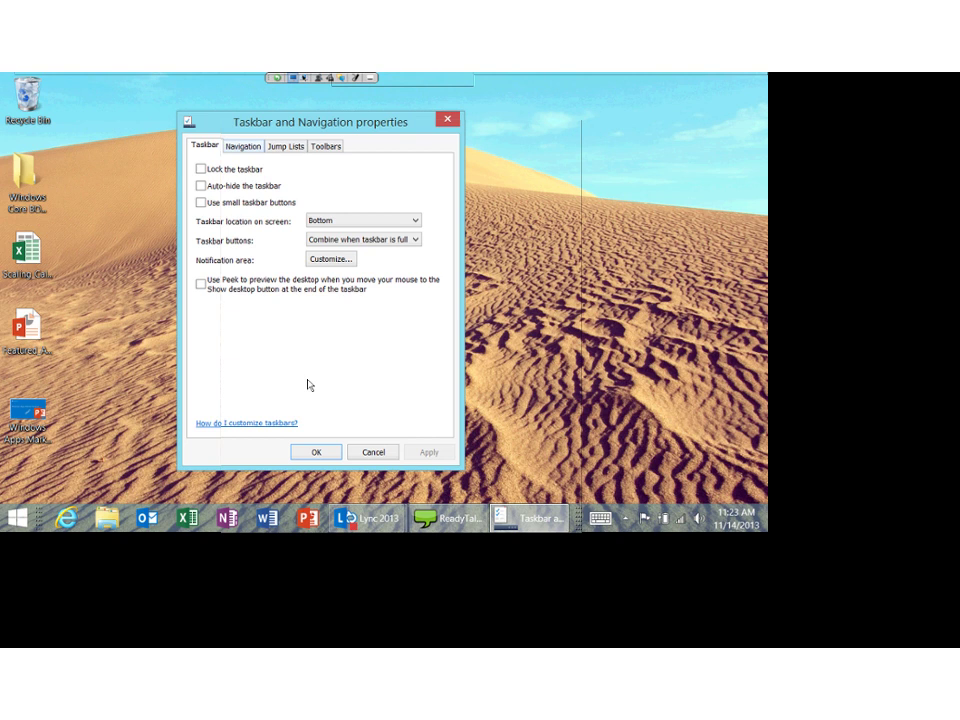
{"action": "key", "text": "ctrl+Tab"}
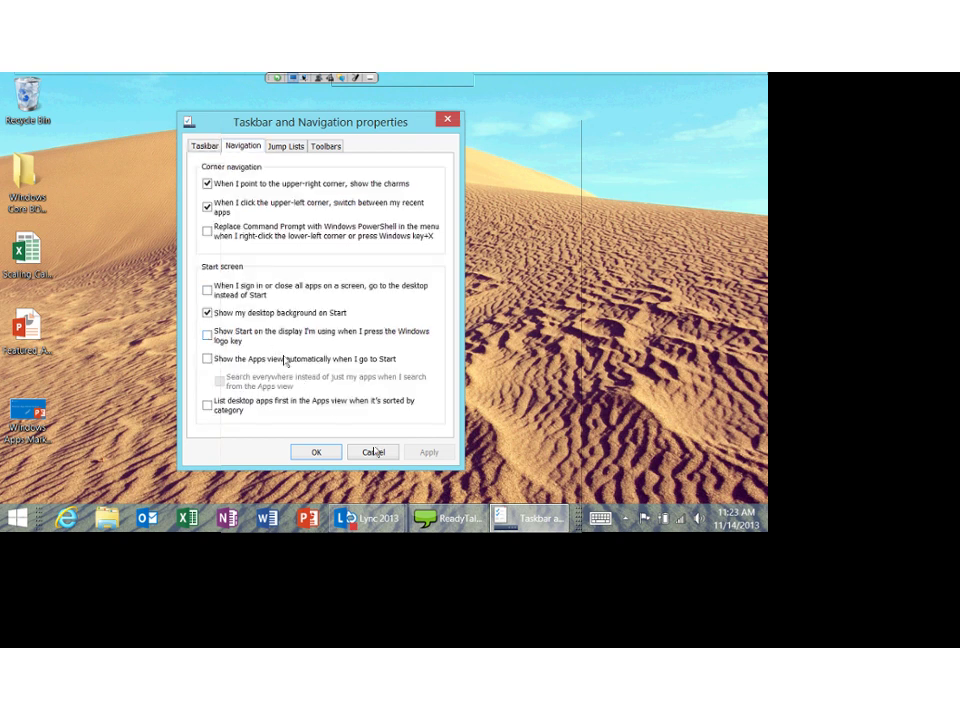
- Try out the options for showing the desktop background on Start and for going to the desktop at sign-in, restoring both
{"action": "left_click", "coordinate": [207, 312]}
{"action": "left_click", "coordinate": [207, 312]}
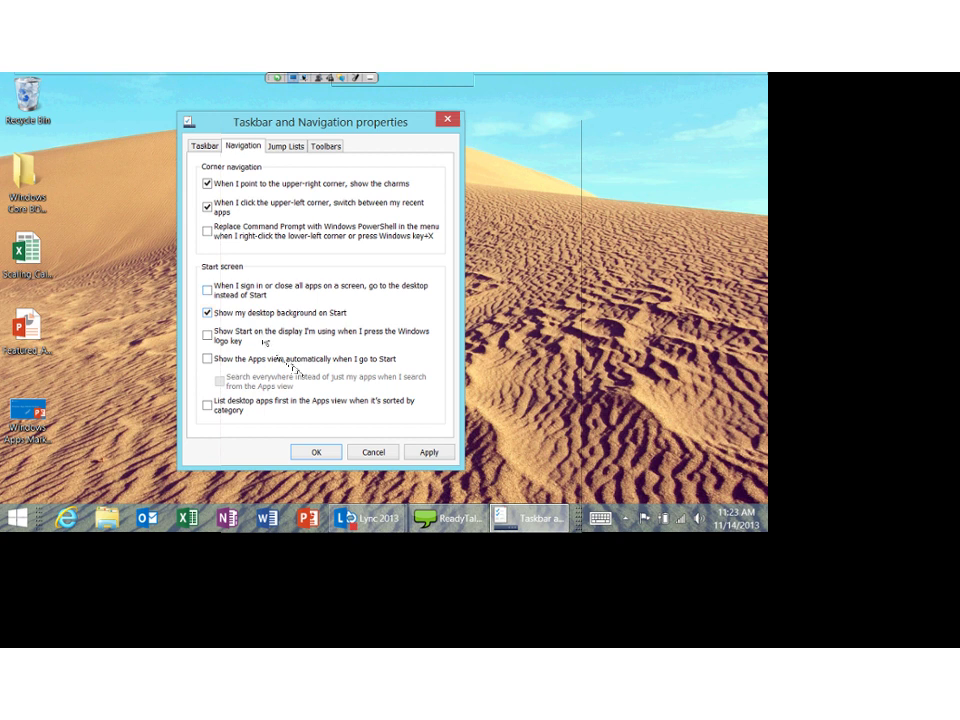
{"action": "left_click", "coordinate": [207, 290]}
{"action": "left_click", "coordinate": [207, 289]}
- Enable showing the Apps view automatically on Start and searching everywhere from it, apply the settings and go to Start
{"action": "left_click", "coordinate": [265, 358]}
{"action": "left_click", "coordinate": [290, 378]}
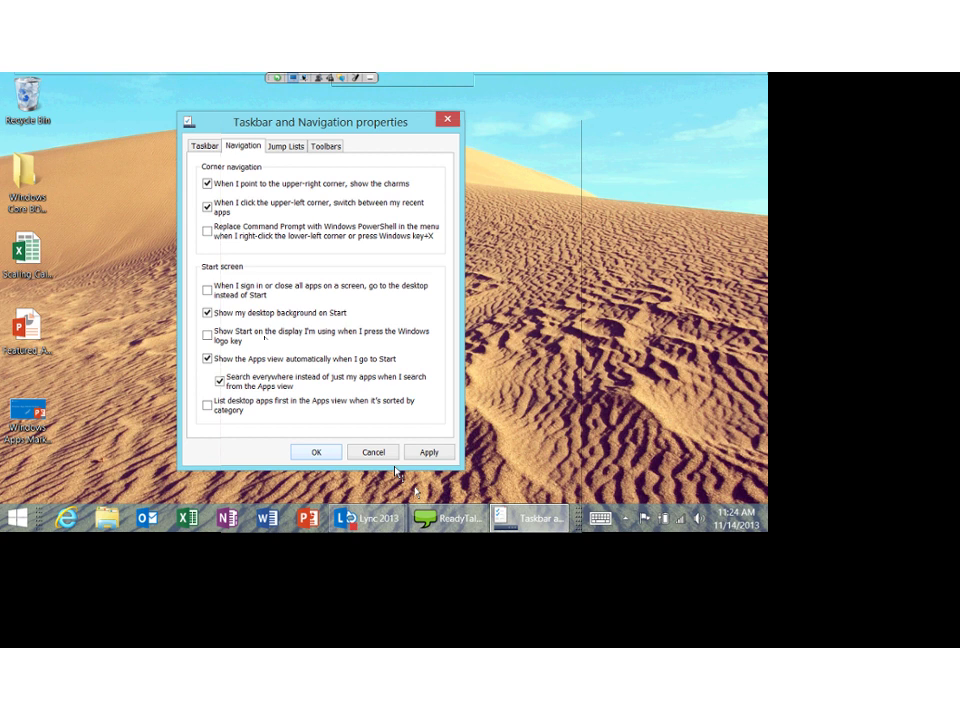
{"action": "left_click", "coordinate": [390, 458]}
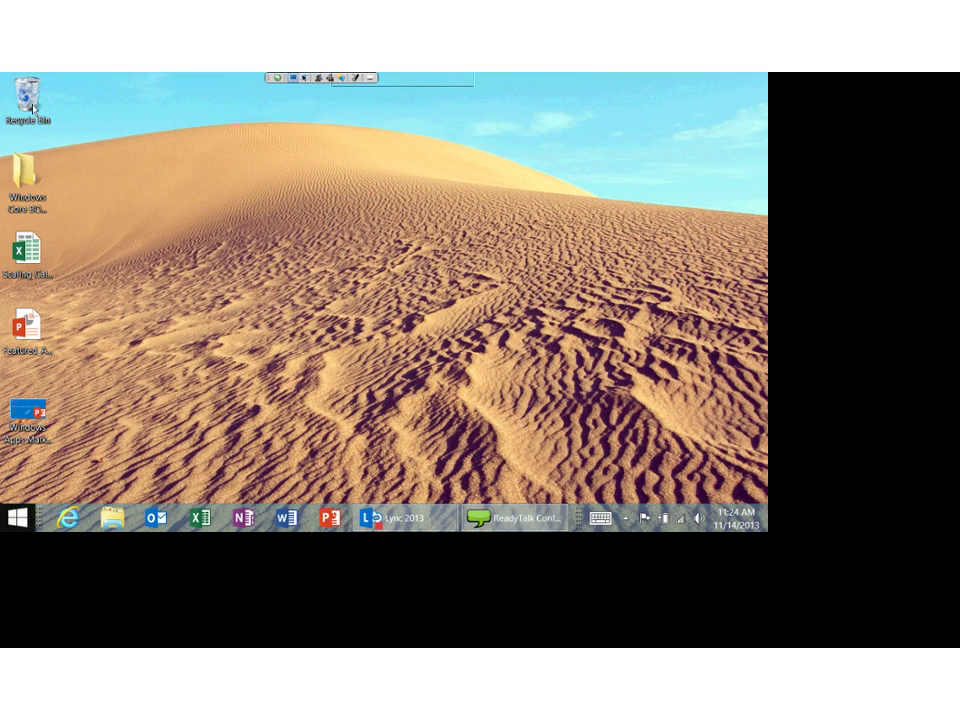
{"action": "key", "text": "super"}
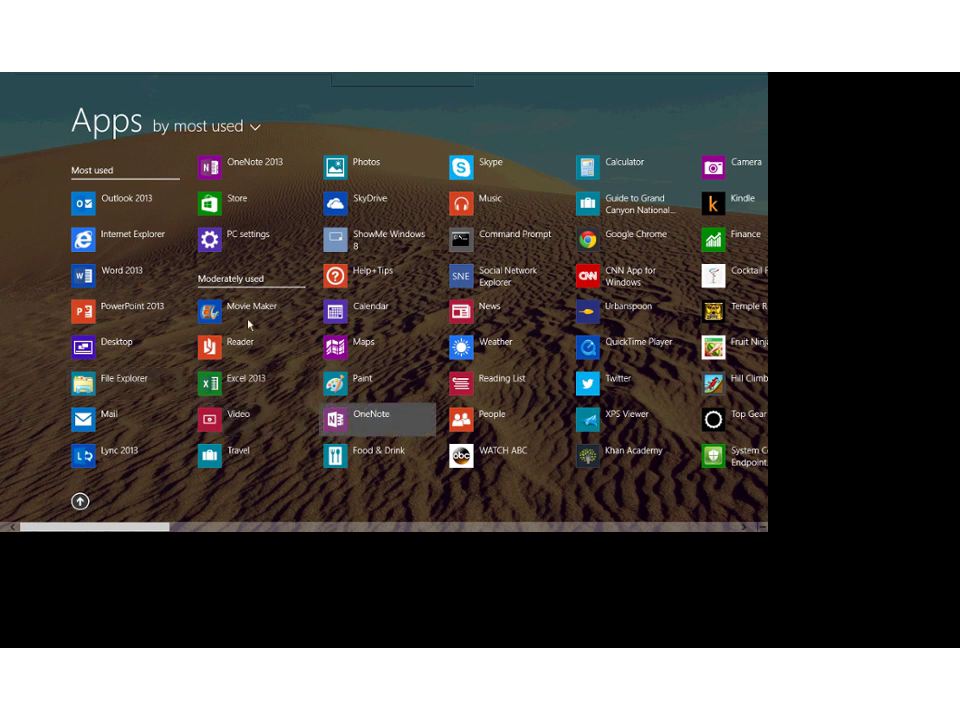
- Sort the Apps view by category, look through the groups, and re-sort it by date installed
{"action": "left_click", "coordinate": [205, 126]}
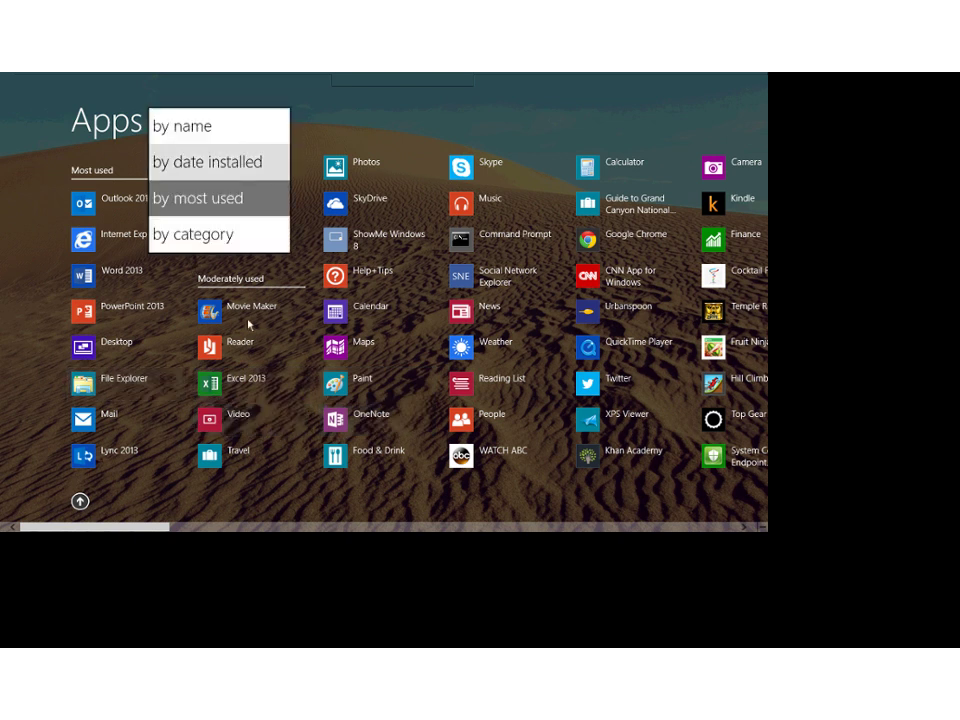
{"action": "key", "text": "Down"}
{"action": "key", "text": "Down"}
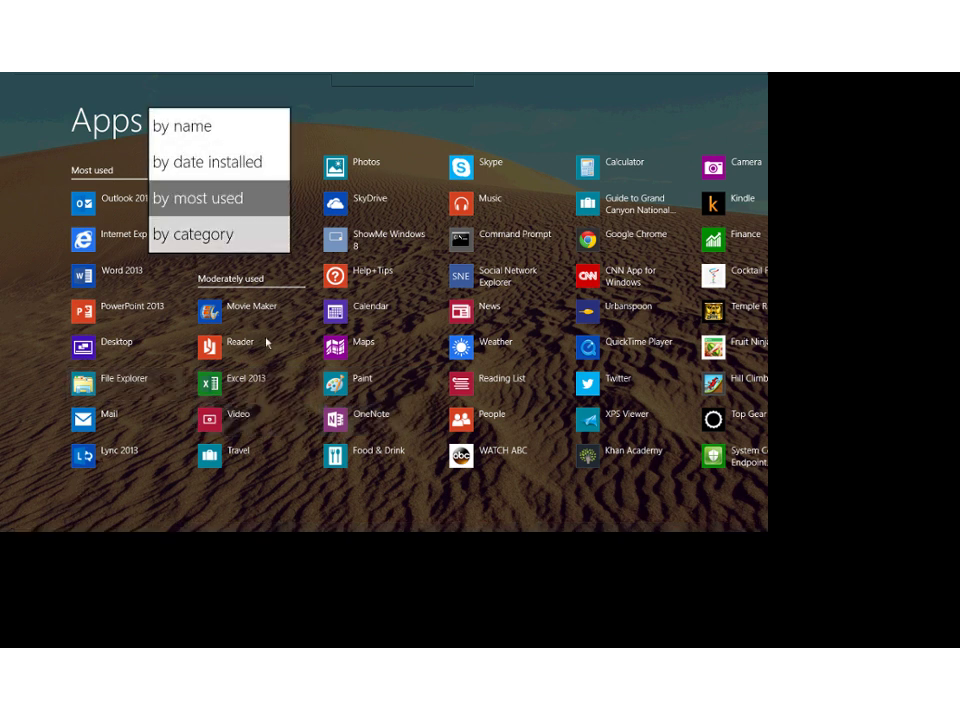
{"action": "key", "text": "Return"}
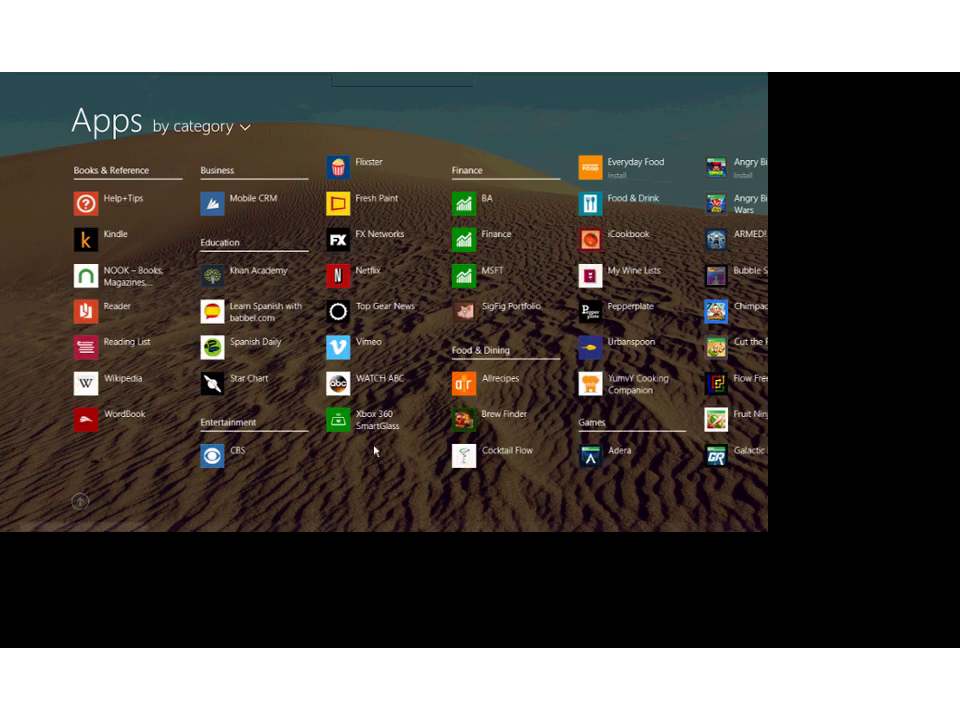
{"action": "scroll", "coordinate": [375, 450], "scroll_direction": "right", "scroll_amount": 2}
{"action": "left_click", "coordinate": [200, 126]}
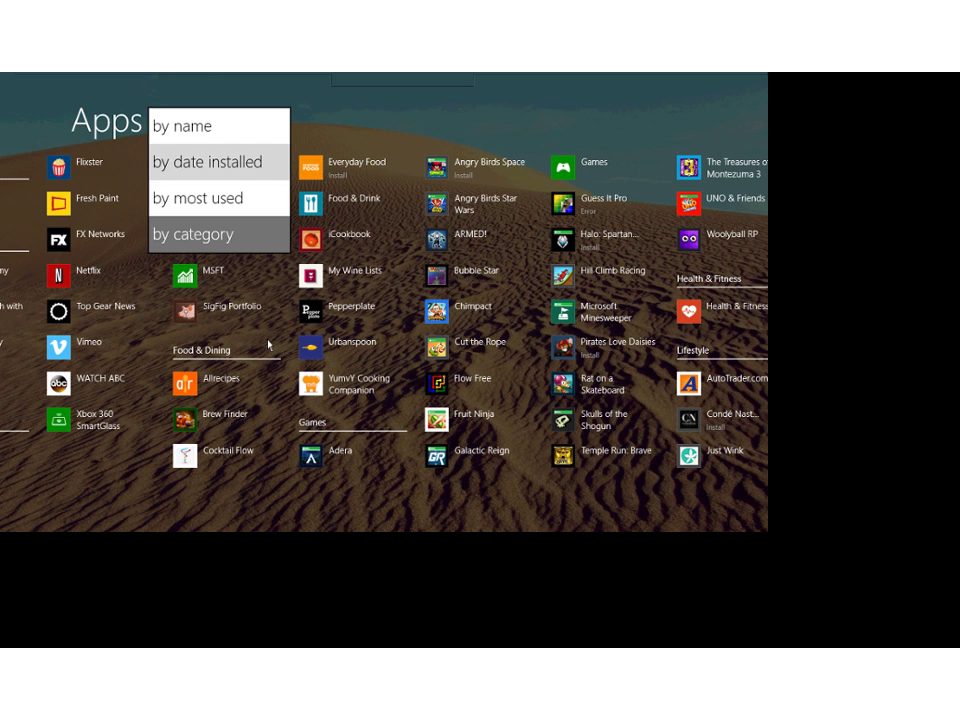
{"action": "key", "text": "Return"}
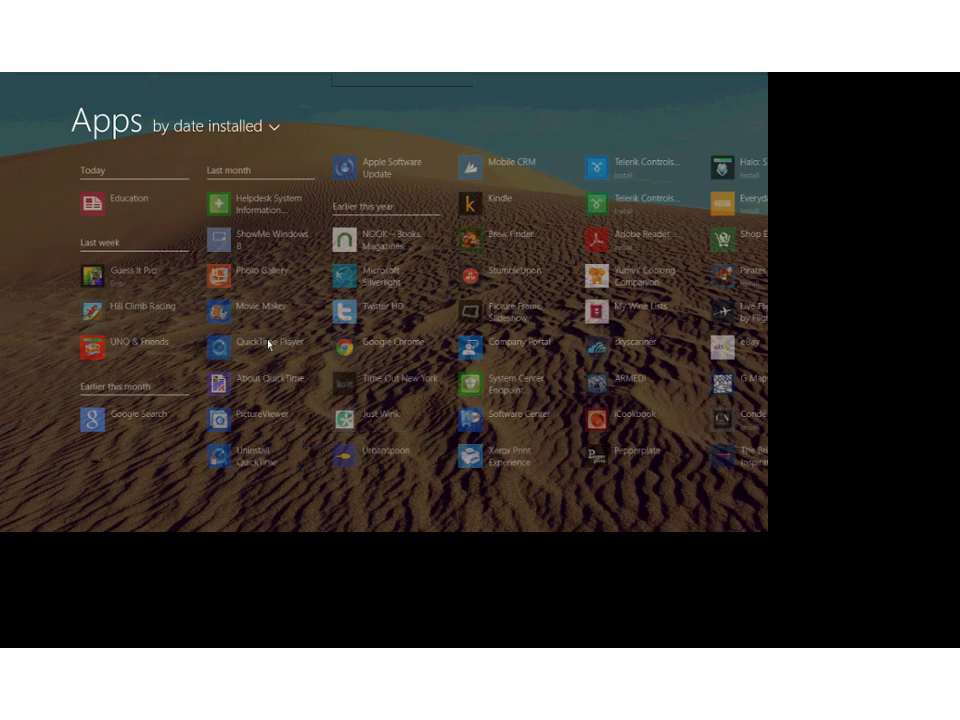
- Sort the Apps view by most used and move the selection down the most used apps to Mail
{"action": "key", "text": "Return"}
{"action": "key", "text": "Down"}
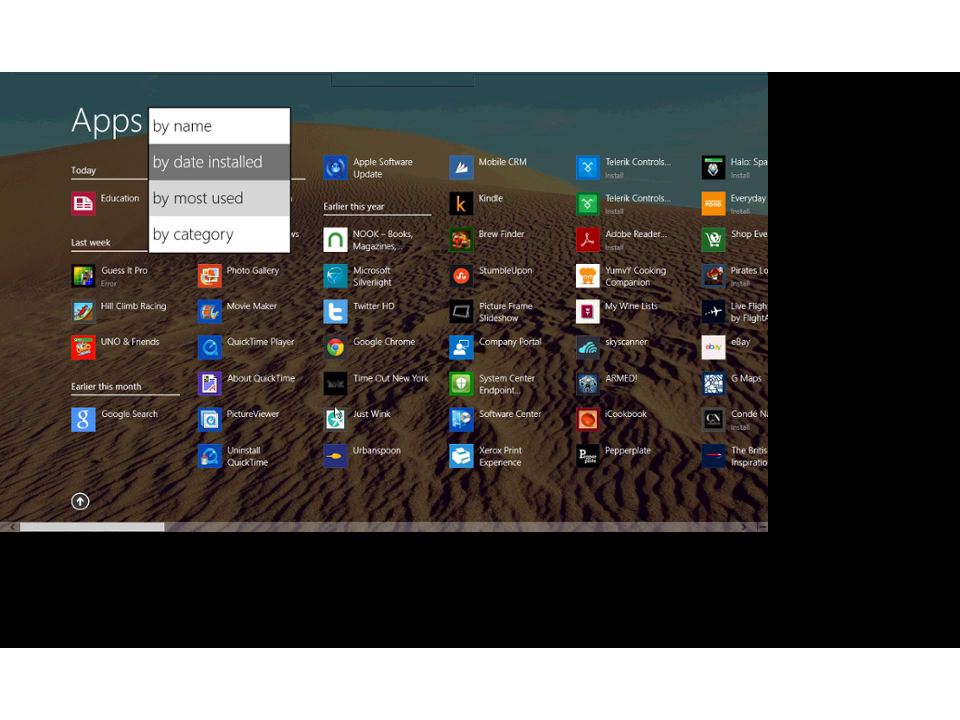
{"action": "key", "text": "Return"}
{"action": "key", "text": "Down"}
{"action": "key", "text": "Down"}
{"action": "key", "text": "Down"}
{"action": "key", "text": "Down"}
{"action": "key", "text": "Down"}
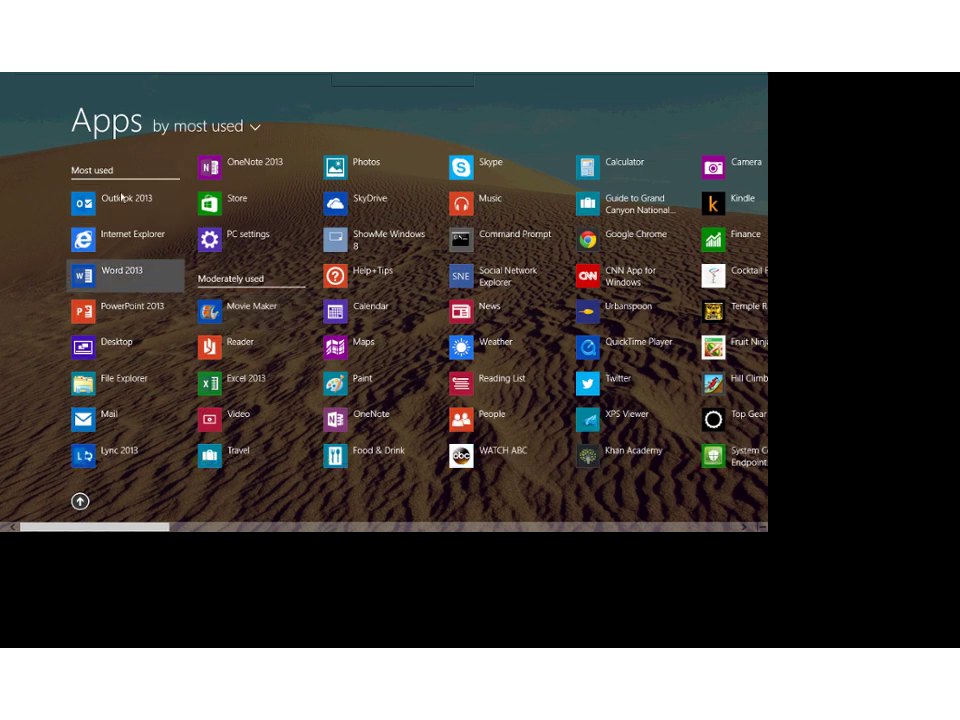
{"action": "key", "text": "Down"}
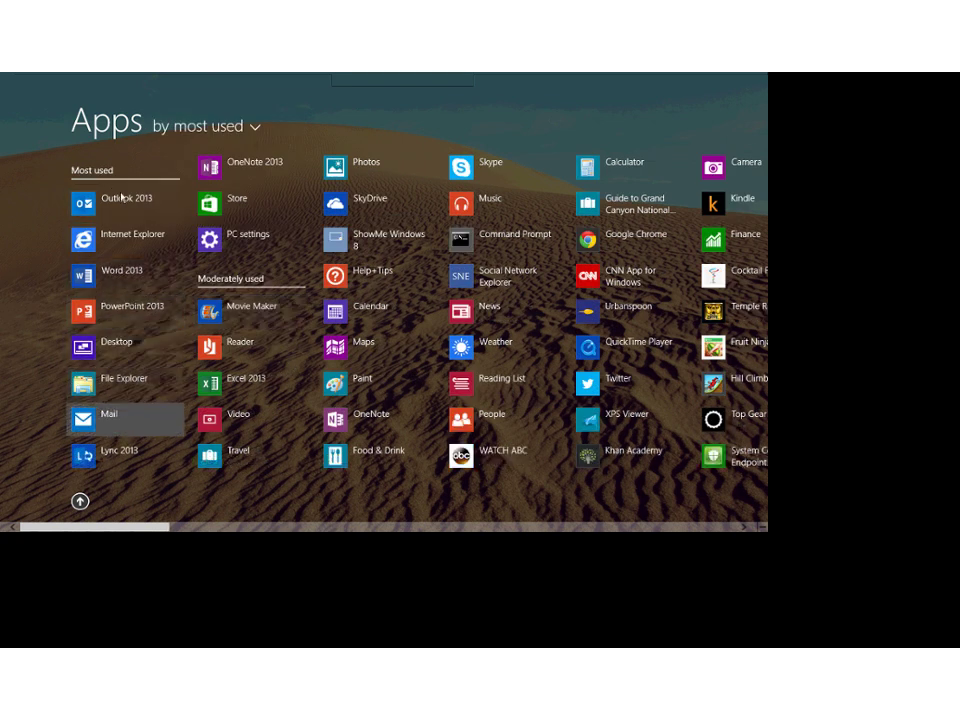
- Step the selection up and down the most used apps between Outlook 2013 and Lync 2013, finishing on File Explorer
{"action": "key", "text": "Up"}
{"action": "key", "text": "Up"}
{"action": "key", "text": "Up"}
{"action": "key", "text": "Up"}
{"action": "key", "text": "Up"}
{"action": "key", "text": "Up"}
{"action": "key", "text": "Down"}
{"action": "key", "text": "Down"}
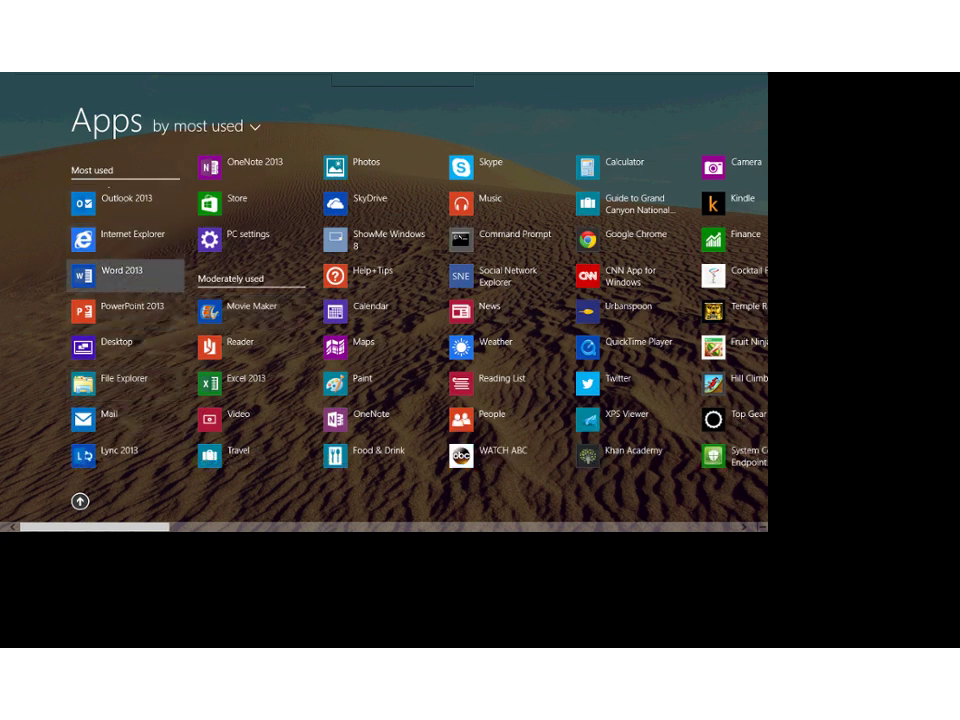
{"action": "key", "text": "Down"}
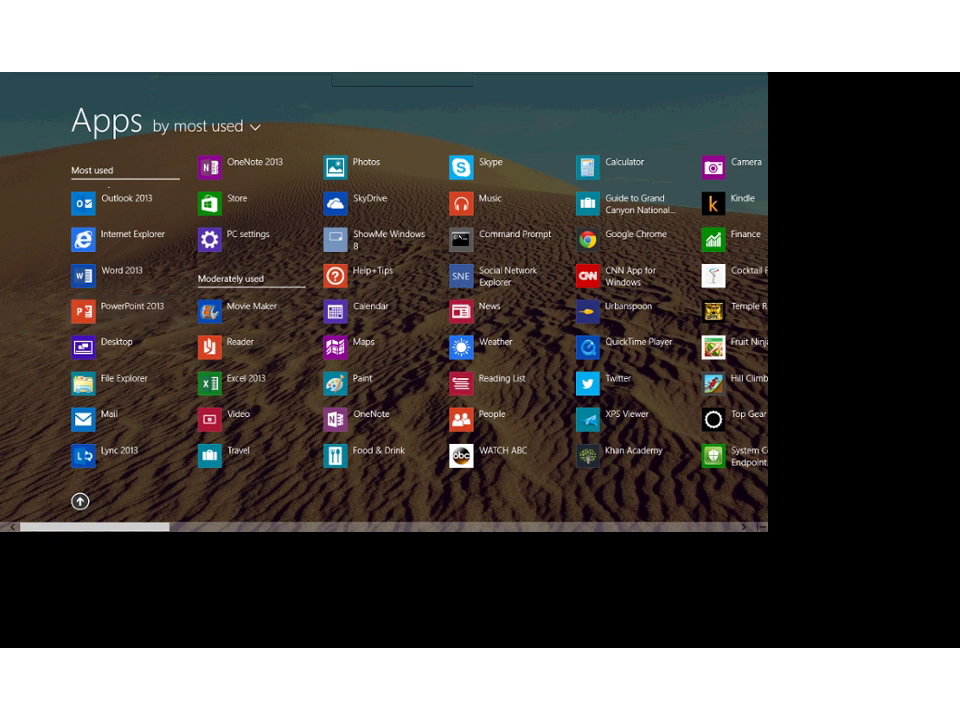
{"action": "key", "text": "Up"}
{"action": "key", "text": "Up"}
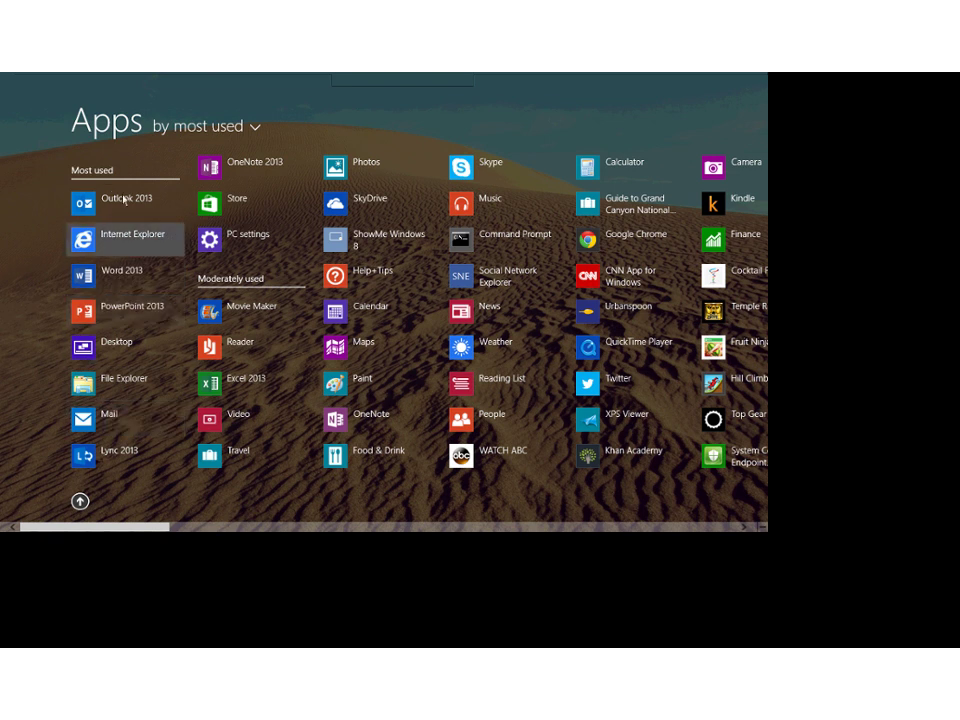
{"action": "key", "text": "Down"}
{"action": "key", "text": "Down"}
{"action": "key", "text": "Down"}
{"action": "key", "text": "Down"}
{"action": "key", "text": "Down"}
{"action": "key", "text": "Down"}
{"action": "key", "text": "Up"}
{"action": "key", "text": "Up"}
{"action": "key", "text": "Up"}
{"action": "key", "text": "Down"}
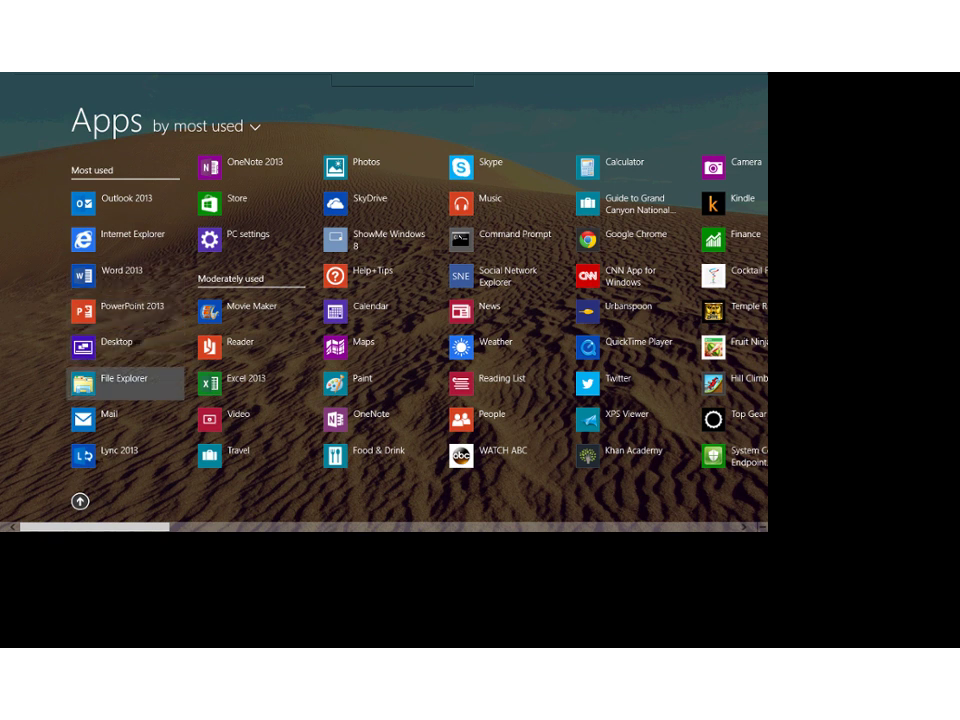
- Switch back and forth between the Apps view and the desktop, dismiss the open taskbar options, and go to the Start screen
{"action": "mouse_move", "coordinate": [0, 75]}
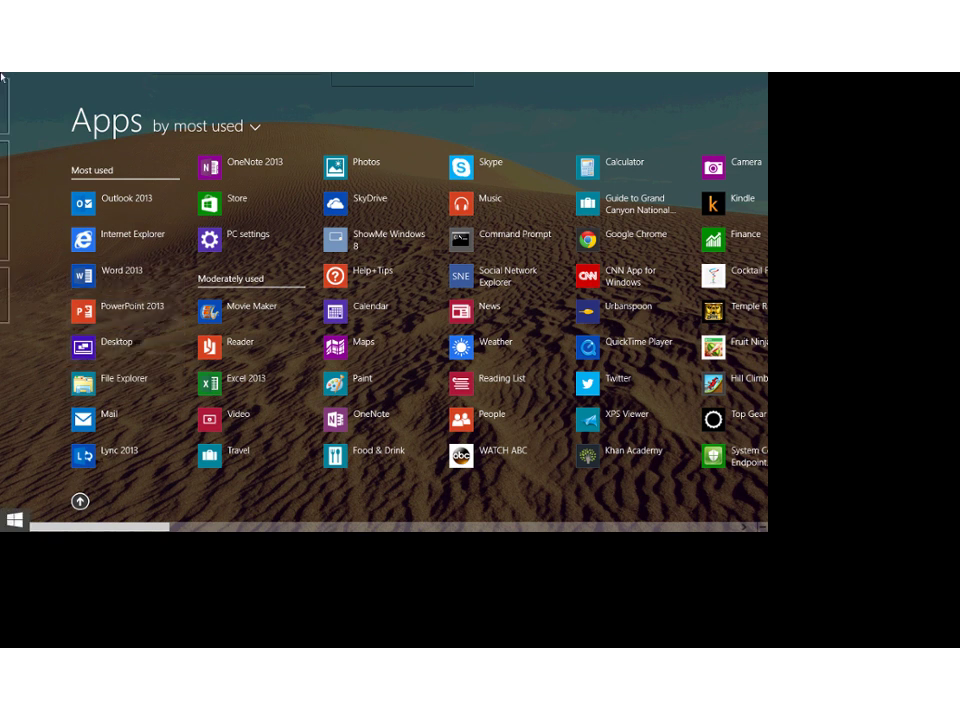
{"action": "left_click", "coordinate": [0, 75]}
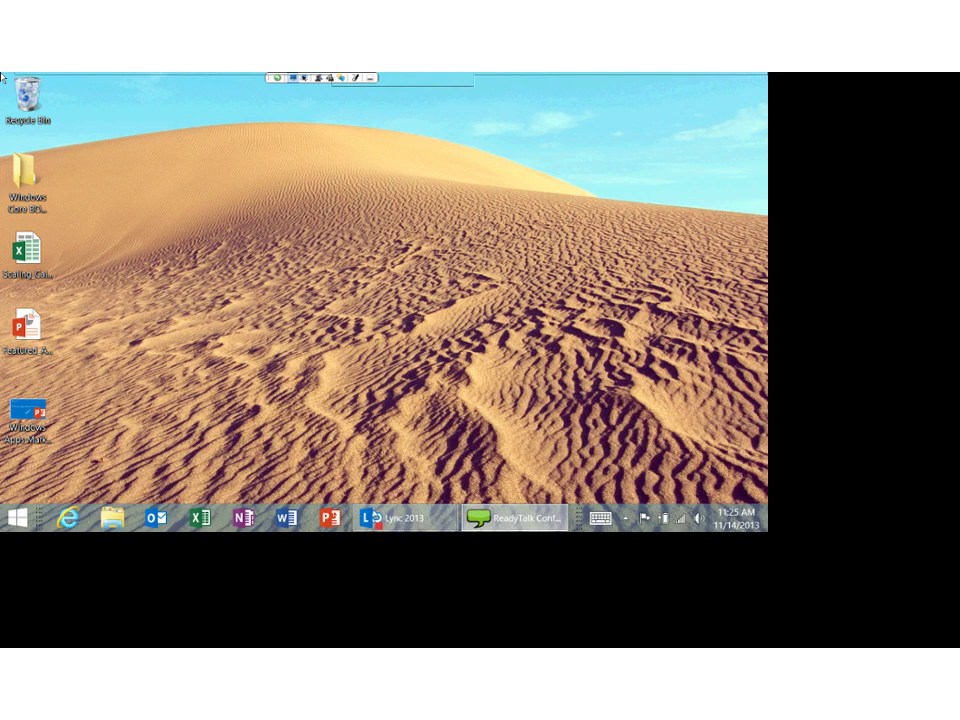
{"action": "left_click", "coordinate": [1, 77]}
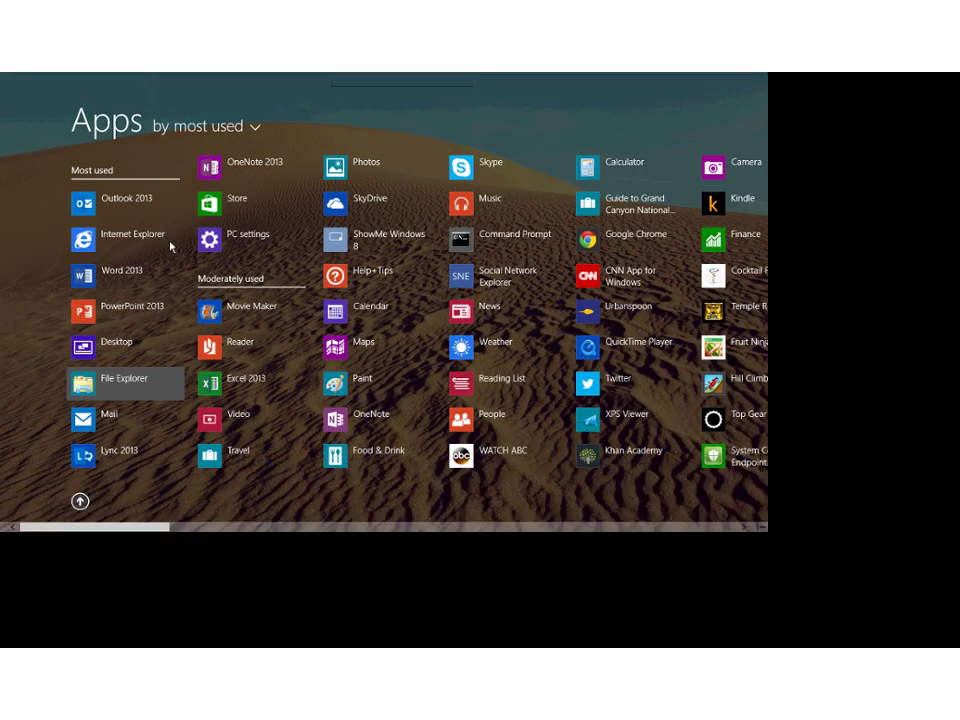
{"action": "key", "text": "super"}
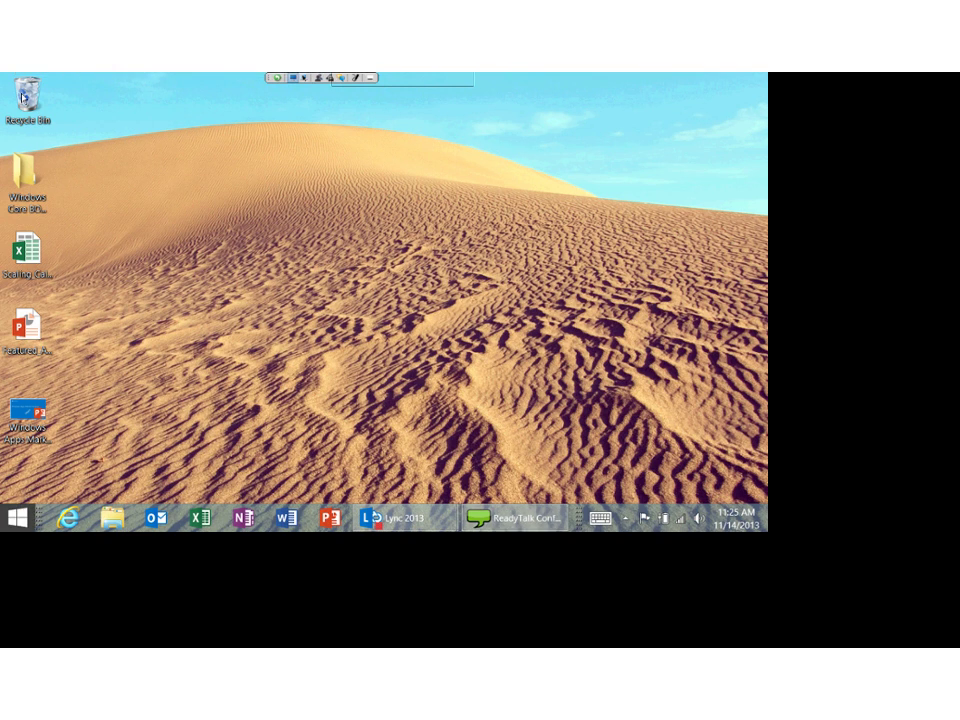
{"action": "key", "text": "super"}
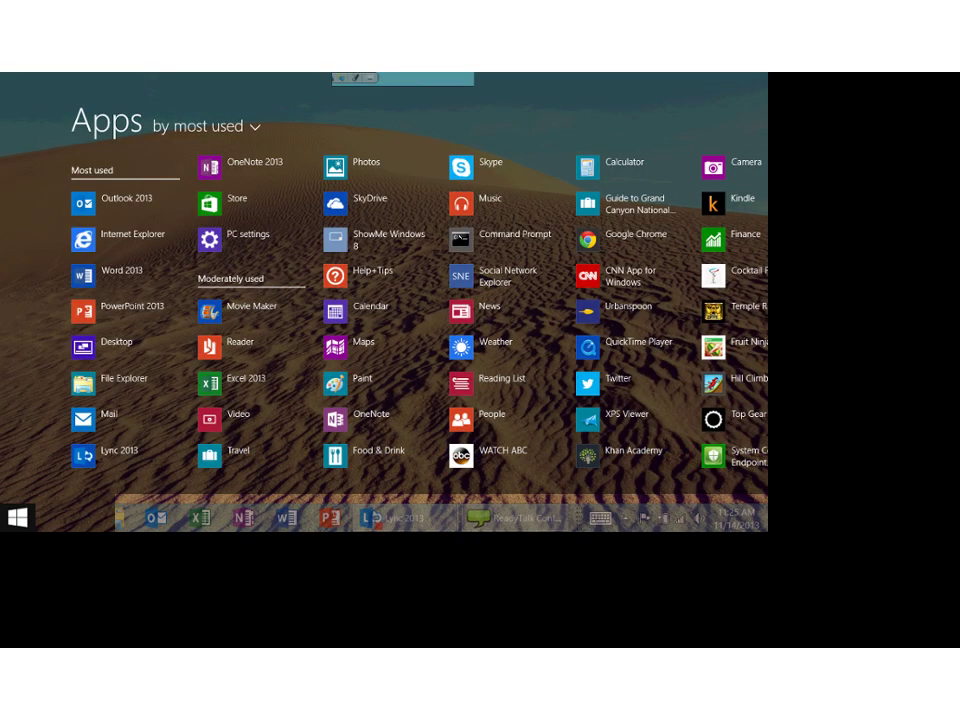
{"action": "key", "text": "super"}
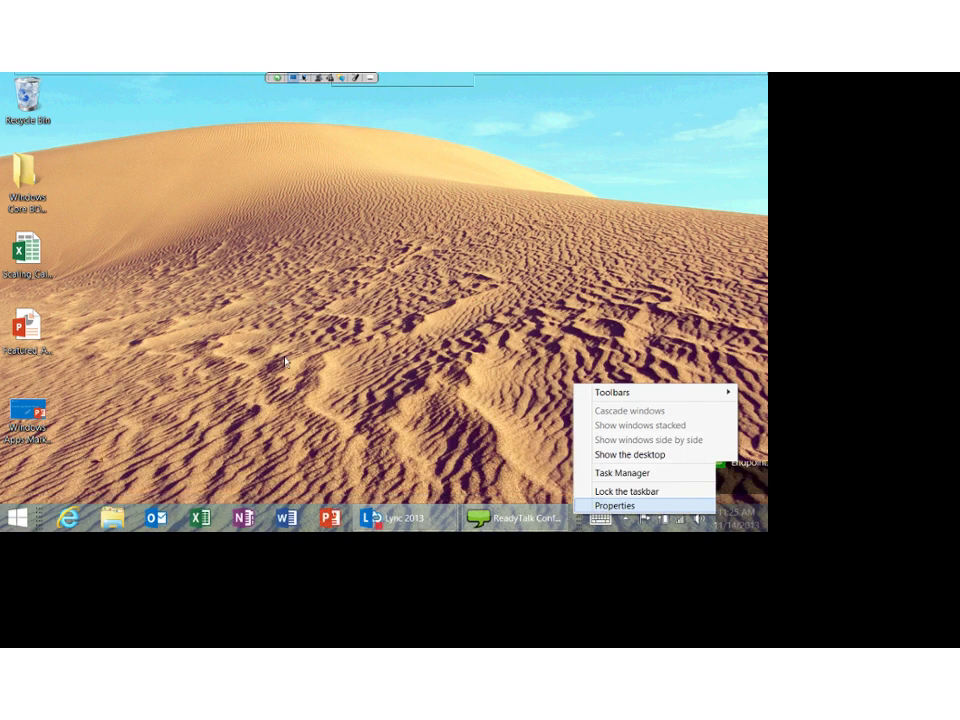
{"action": "left_click", "coordinate": [285, 362]}
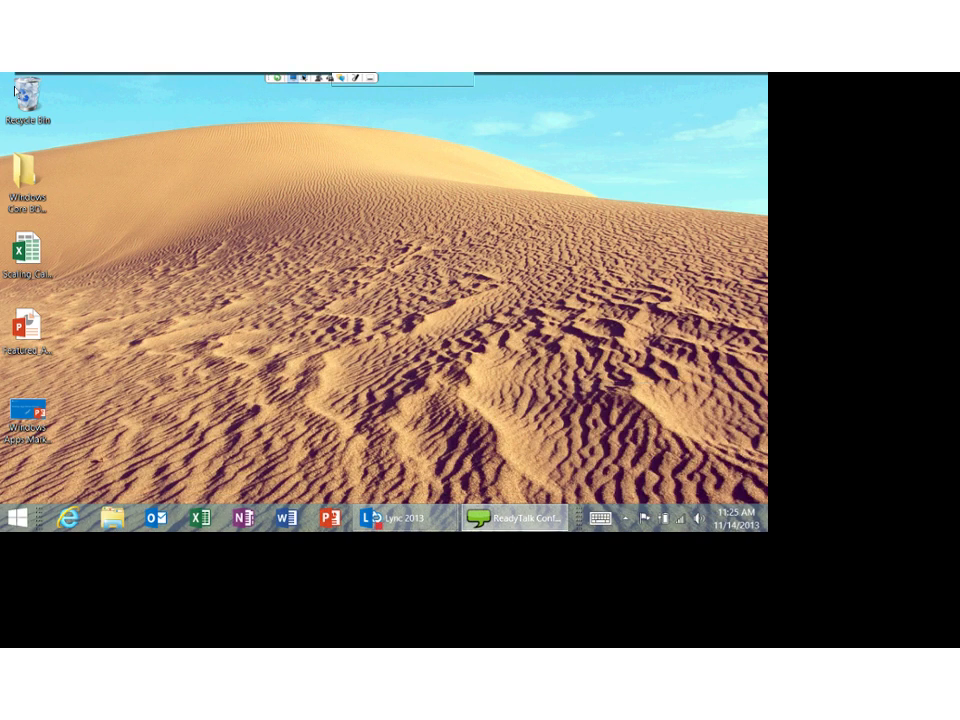
{"action": "key", "text": "super"}
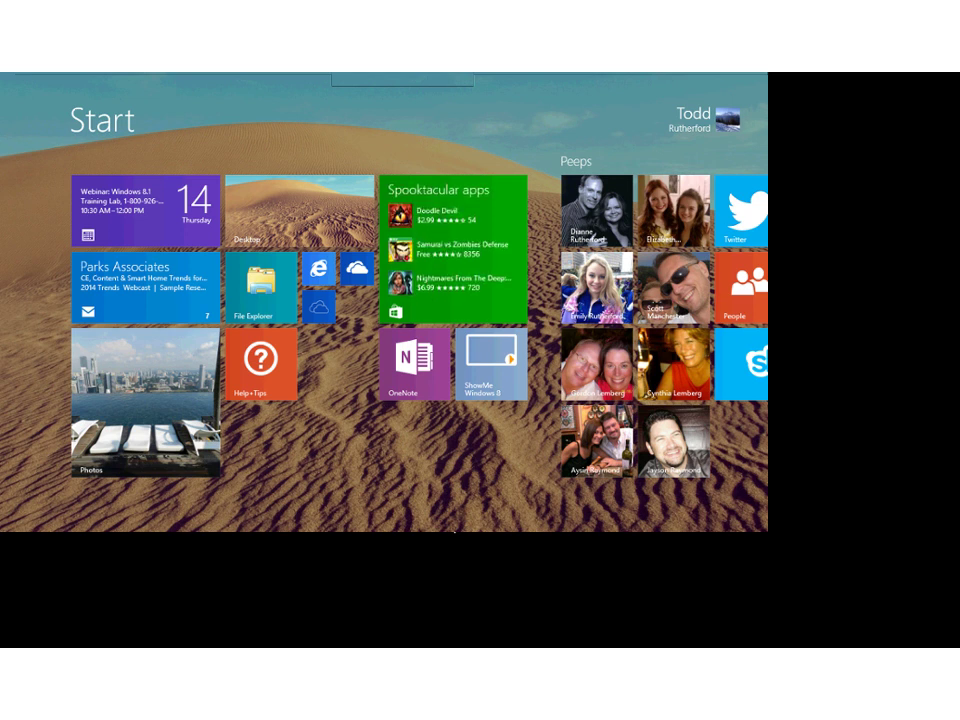
{"action": "type", "text": "S"}
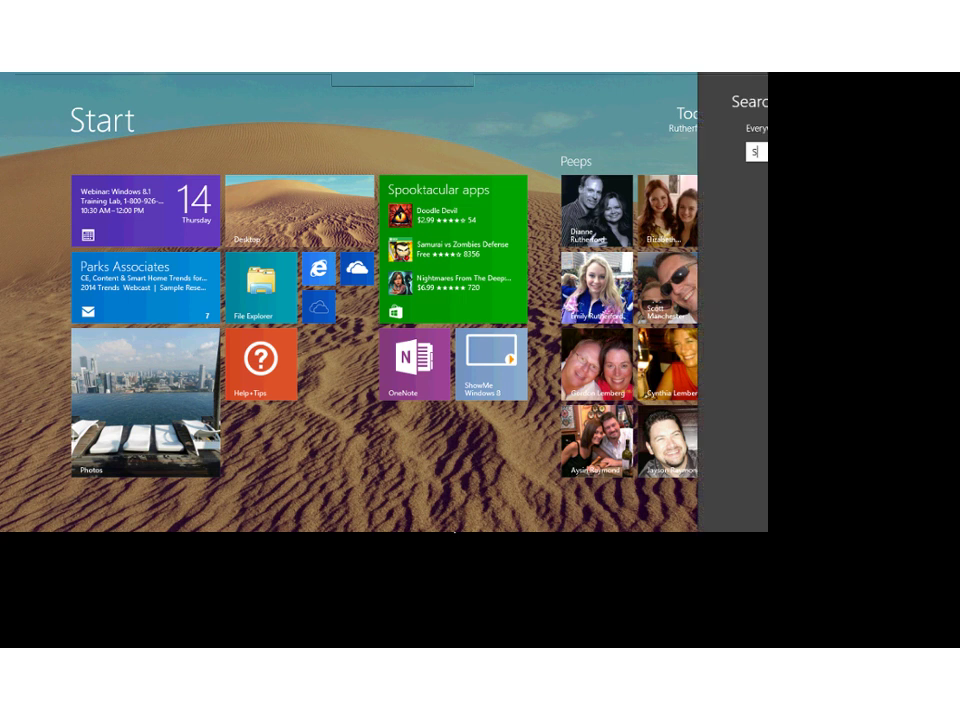
{"action": "type", "text": "an diego, ca"}
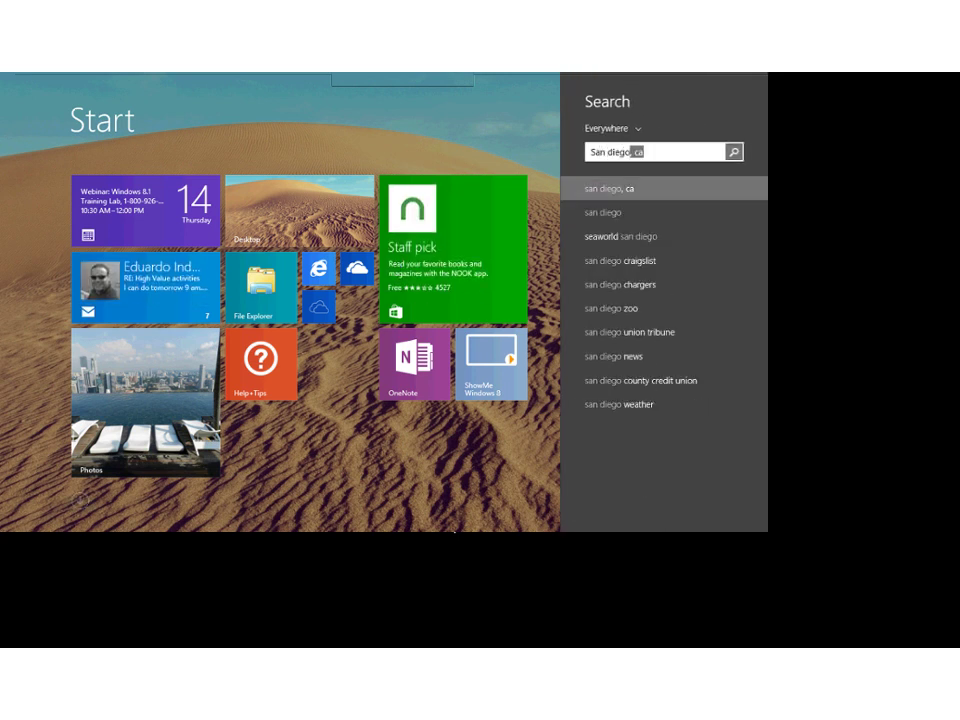
{"action": "left_click", "coordinate": [384, 456]}
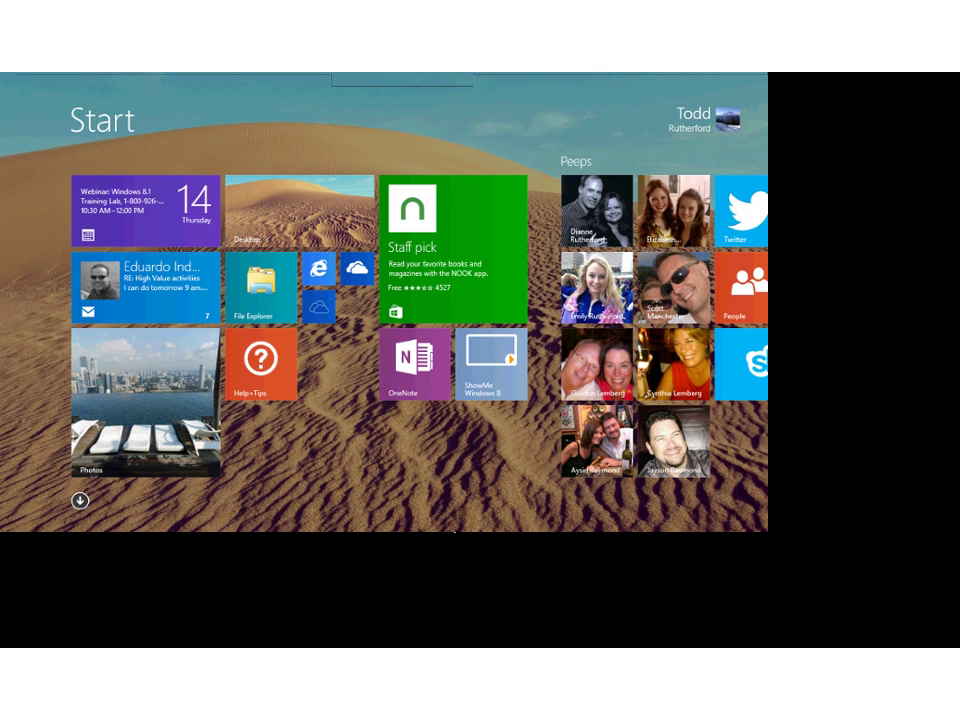
- Search everywhere for "san diego, ca" from the Start screen and open the full results
{"action": "mouse_move", "coordinate": [766, 530]}
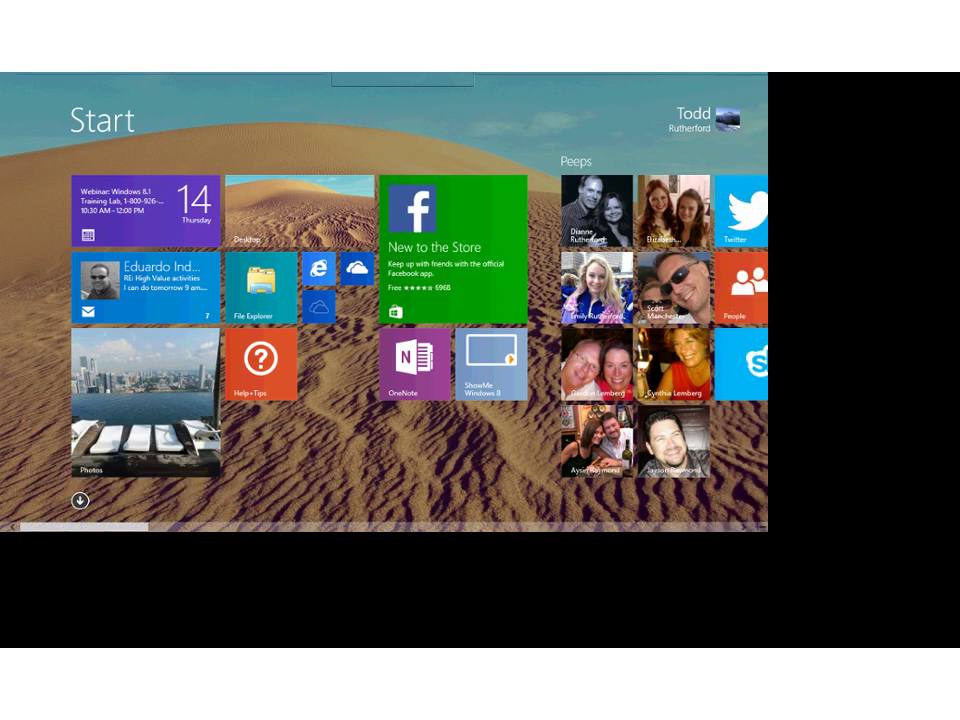
{"action": "key", "text": "super+s"}
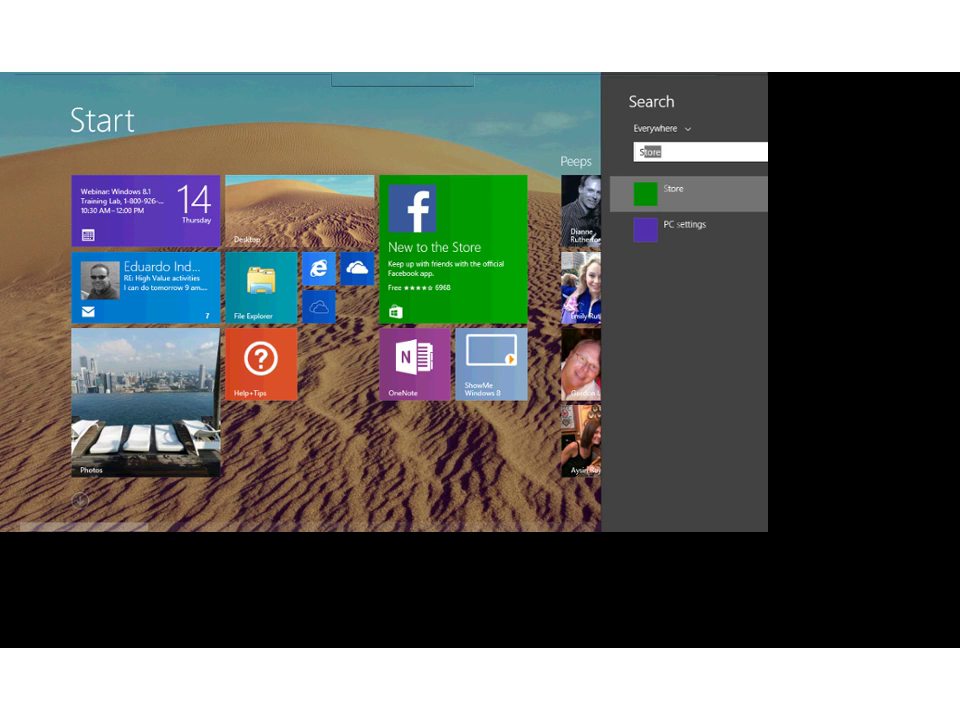
{"action": "type", "text": "San Digo"}
{"action": "key", "text": "BackSpace"}
{"action": "key", "text": "BackSpace"}
{"action": "type", "text": "ego, ca"}
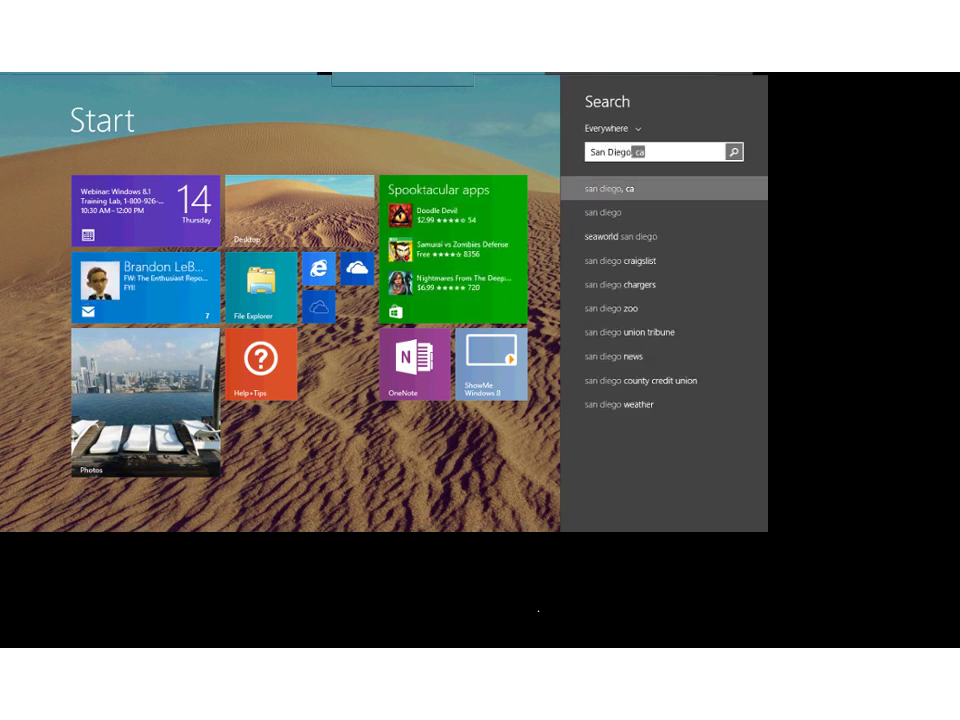
{"action": "key", "text": "Return"}
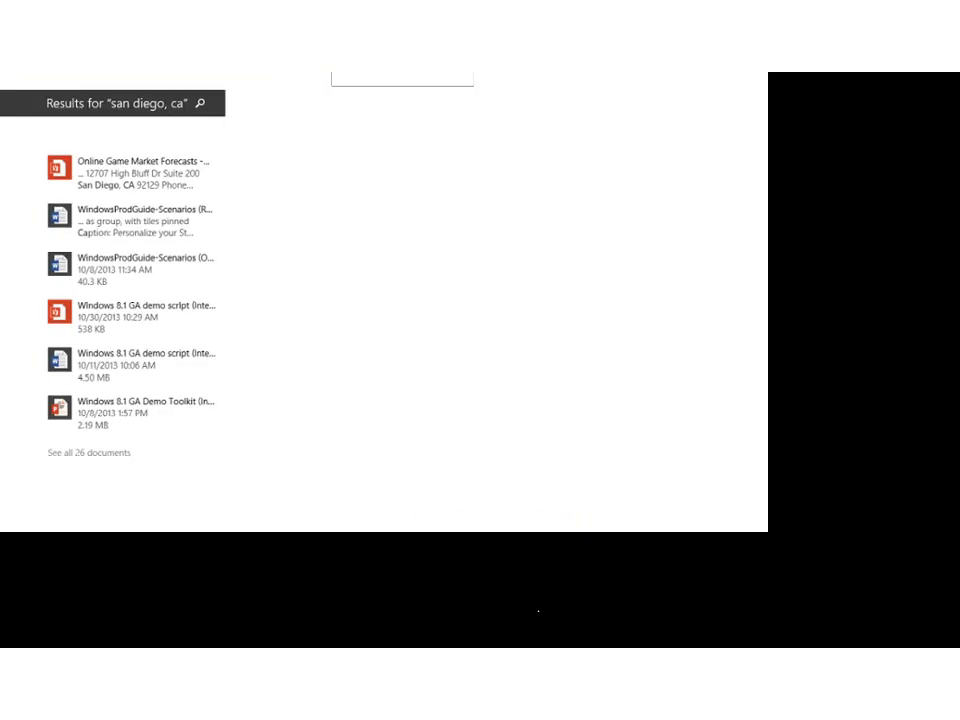
- Skim the San Diego search results from the documents through to the websites, images and news, and return to the beginning
{"action": "scroll", "coordinate": [448, 523], "scroll_direction": "down", "scroll_amount": 1}
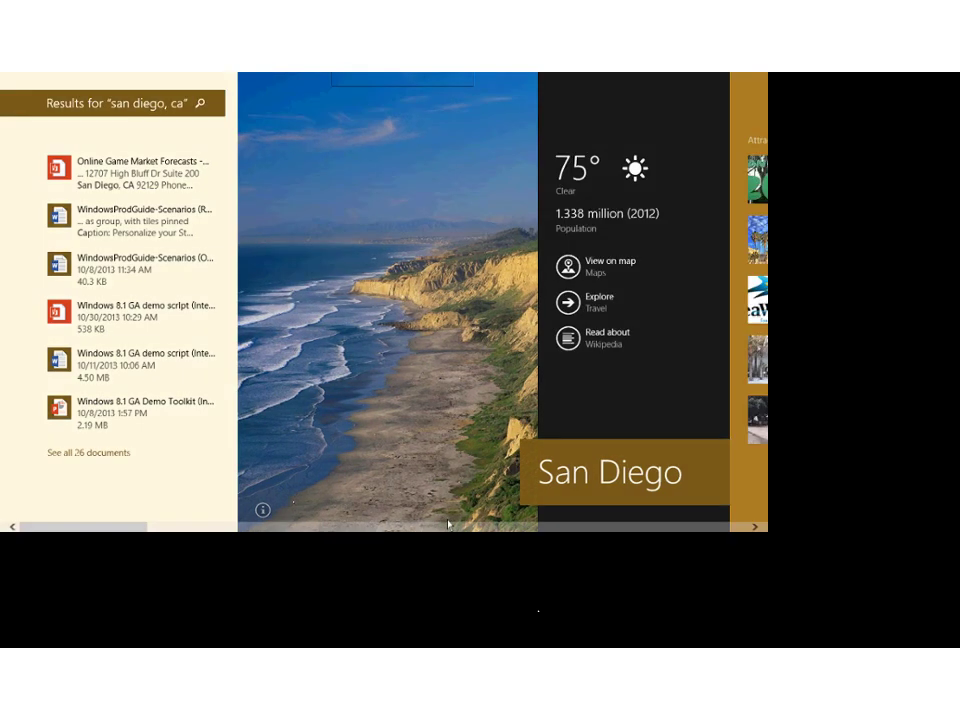
{"action": "scroll", "coordinate": [448, 523], "scroll_direction": "down", "scroll_amount": 1}
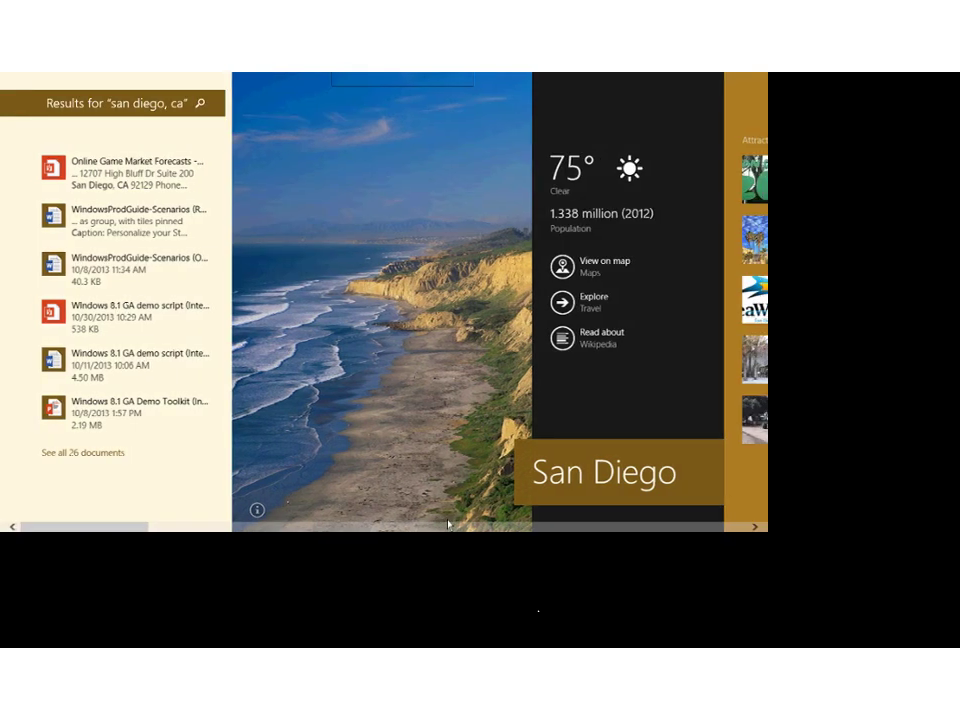
{"action": "scroll", "coordinate": [448, 523], "scroll_direction": "down", "scroll_amount": 1}
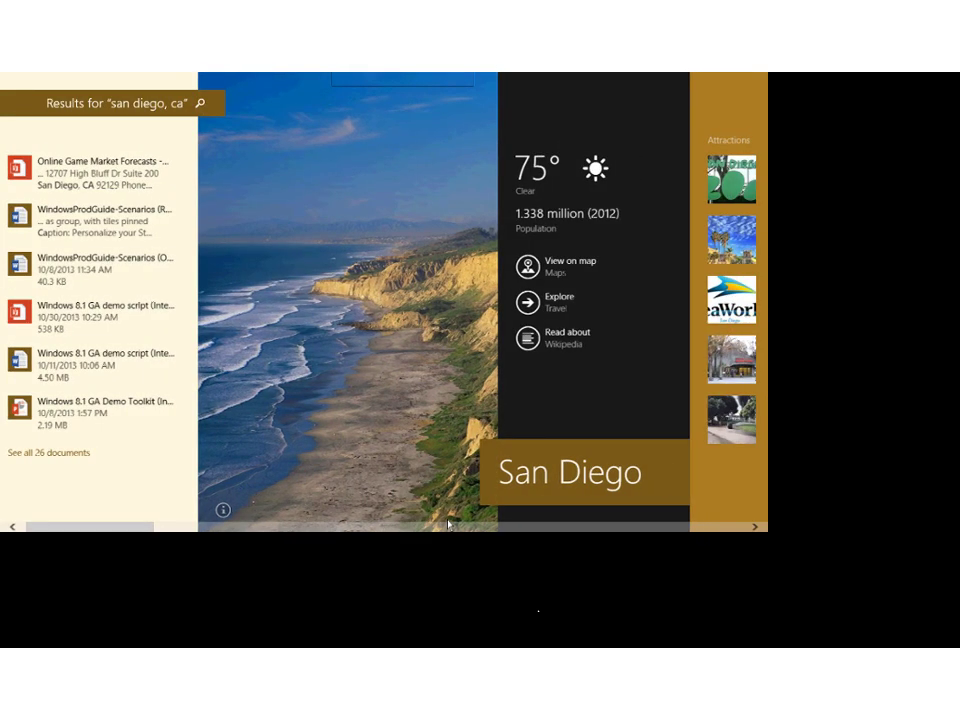
{"action": "scroll", "coordinate": [429, 506], "scroll_direction": "down", "scroll_amount": 3}
{"action": "scroll", "coordinate": [429, 506], "scroll_direction": "down", "scroll_amount": 3}
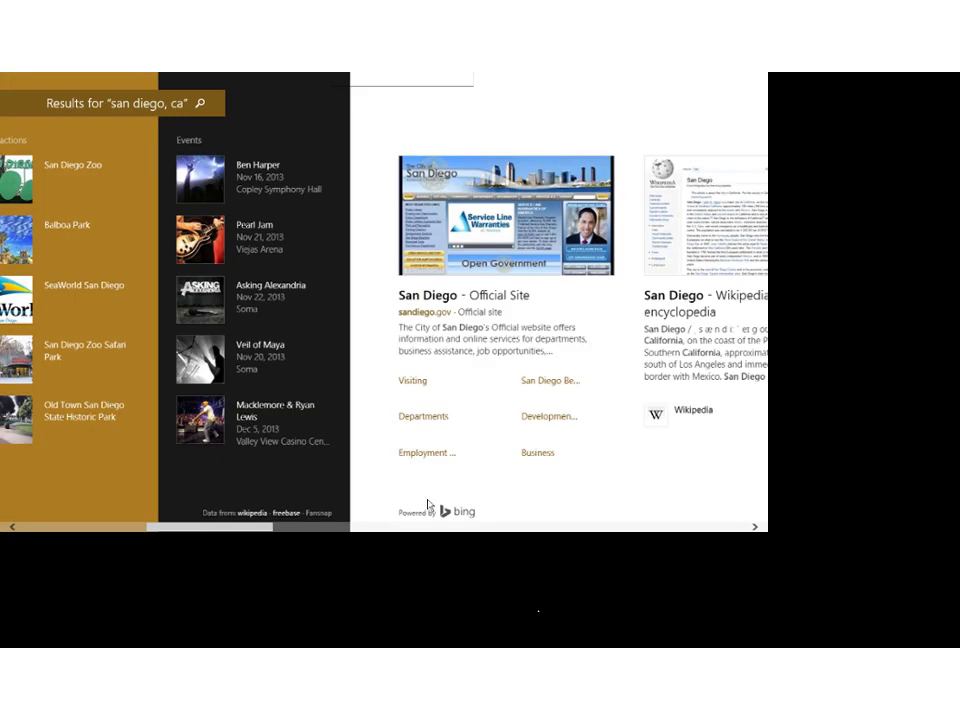
{"action": "scroll", "coordinate": [428, 505], "scroll_direction": "up", "scroll_amount": 6}
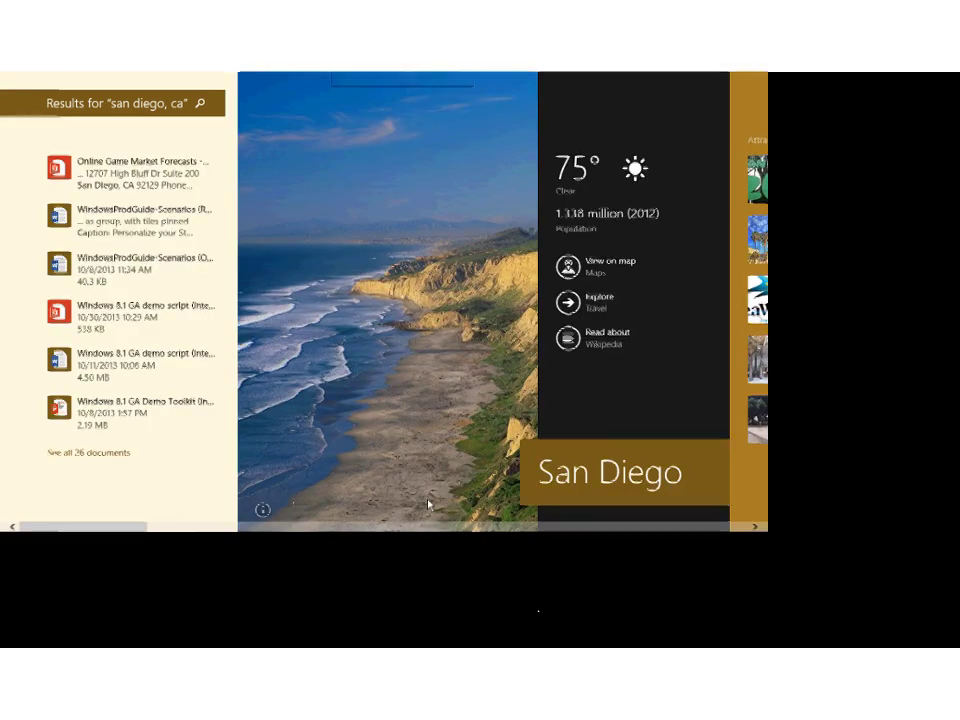
{"action": "scroll", "coordinate": [428, 505], "scroll_direction": "down", "scroll_amount": 6}
{"action": "scroll", "coordinate": [429, 506], "scroll_direction": "down", "scroll_amount": 5}
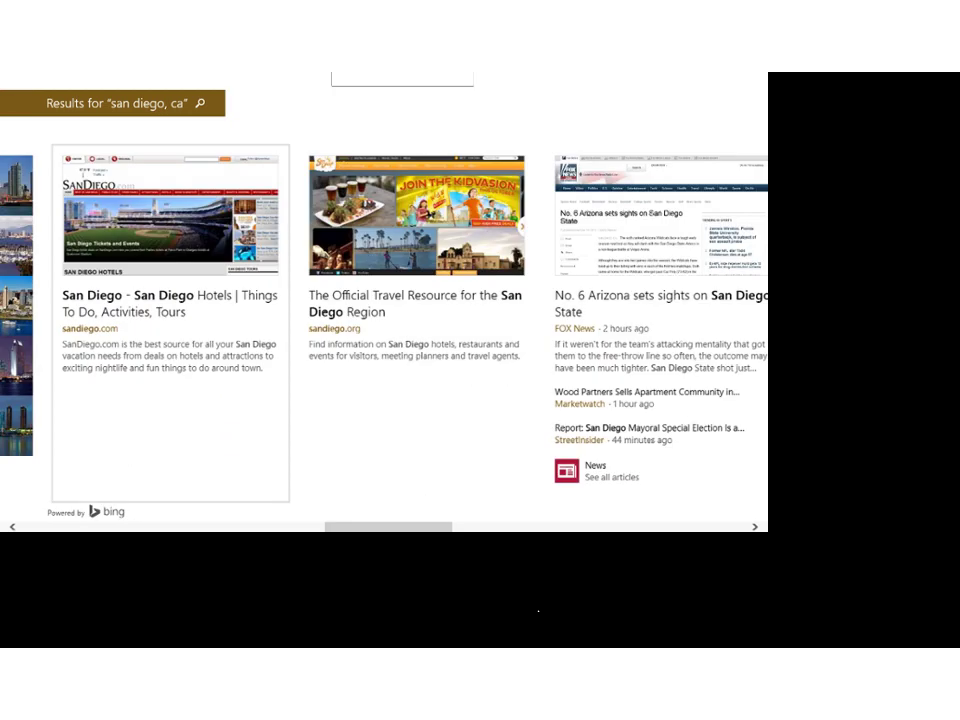
{"action": "scroll", "coordinate": [429, 506], "scroll_direction": "down", "scroll_amount": 3}
{"action": "scroll", "coordinate": [384, 320], "scroll_direction": "up", "scroll_amount": 5}
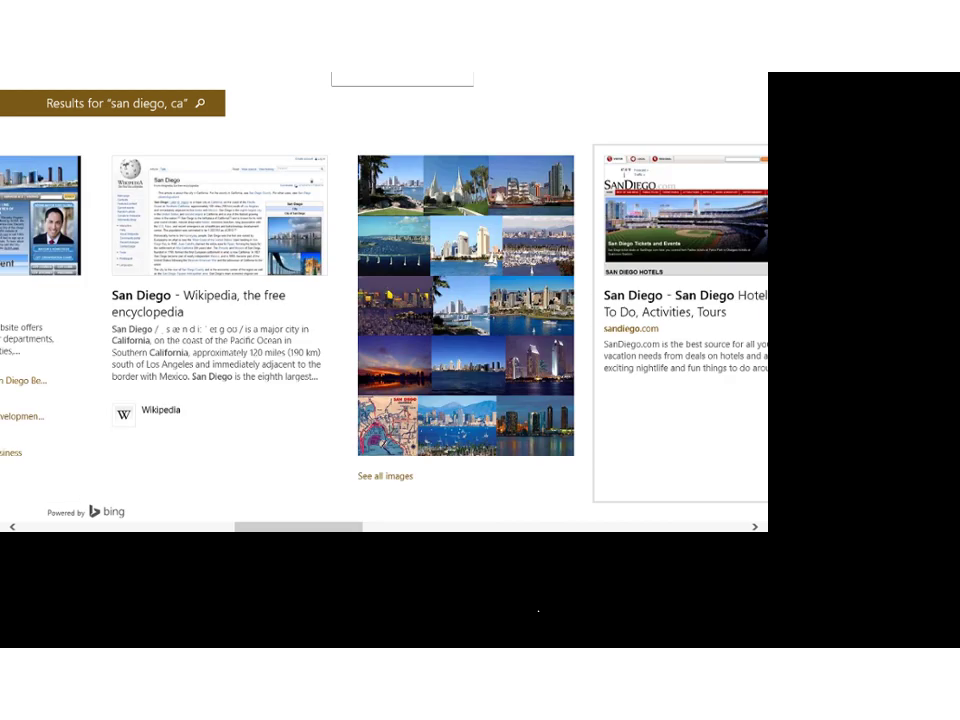
{"action": "scroll", "coordinate": [384, 300], "scroll_direction": "up", "scroll_amount": 5}
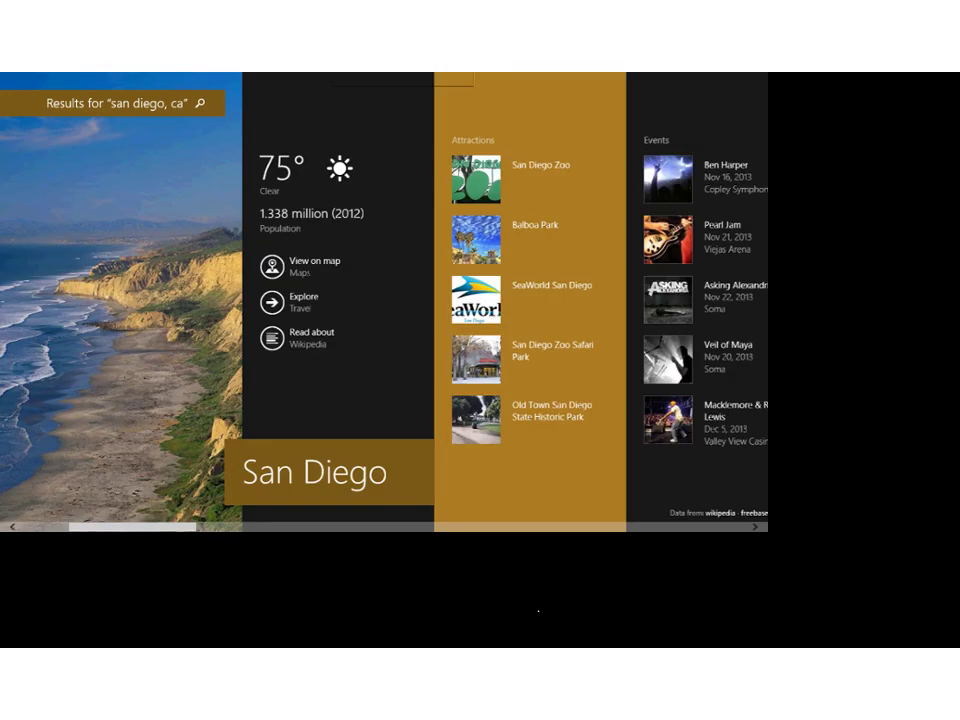
{"action": "scroll", "coordinate": [137, 213], "scroll_direction": "up", "scroll_amount": 5}
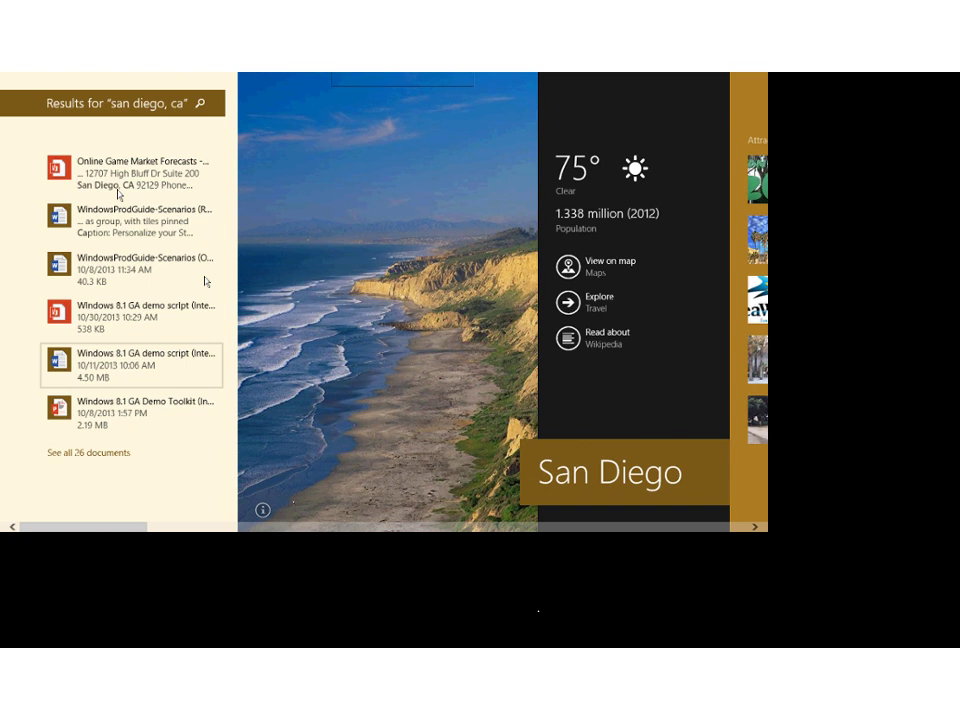
- Examine the matching documents, the San Diego map, travel and Wikipedia links, and the lists of attractions and events
{"action": "mouse_move", "coordinate": [130, 365]}
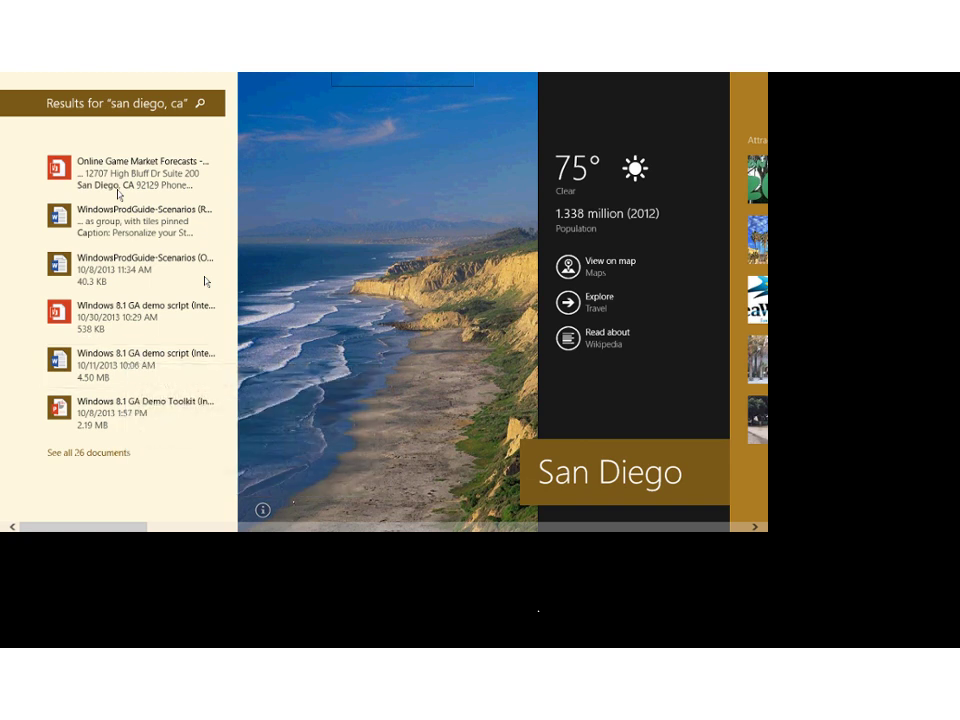
{"action": "scroll", "coordinate": [454, 528], "scroll_direction": "right", "scroll_amount": 2}
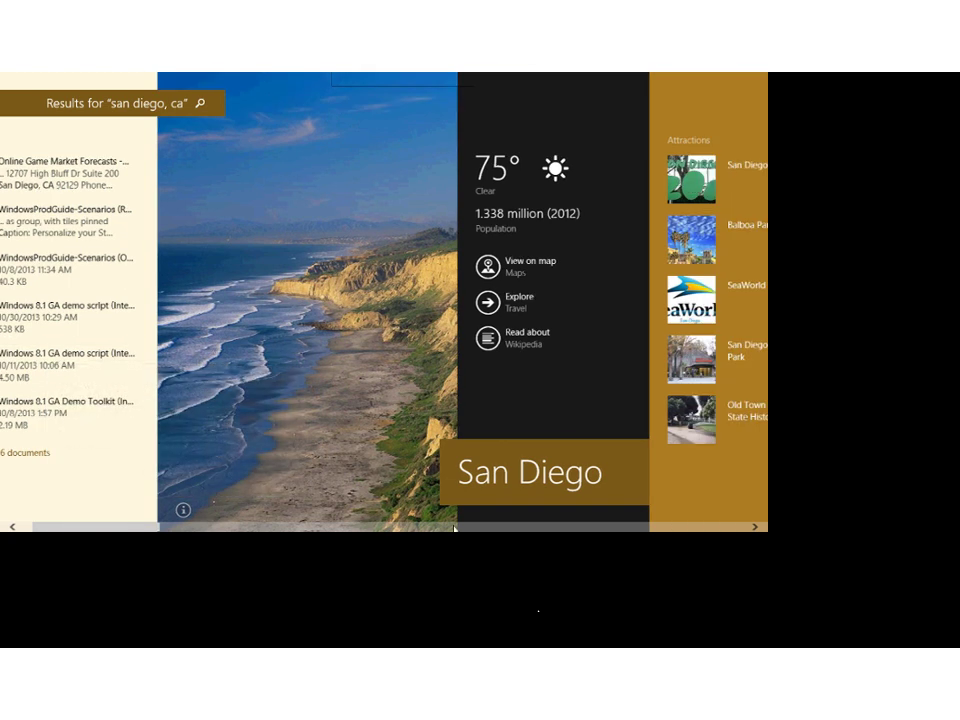
{"action": "scroll", "coordinate": [454, 528], "scroll_direction": "right", "scroll_amount": 1}
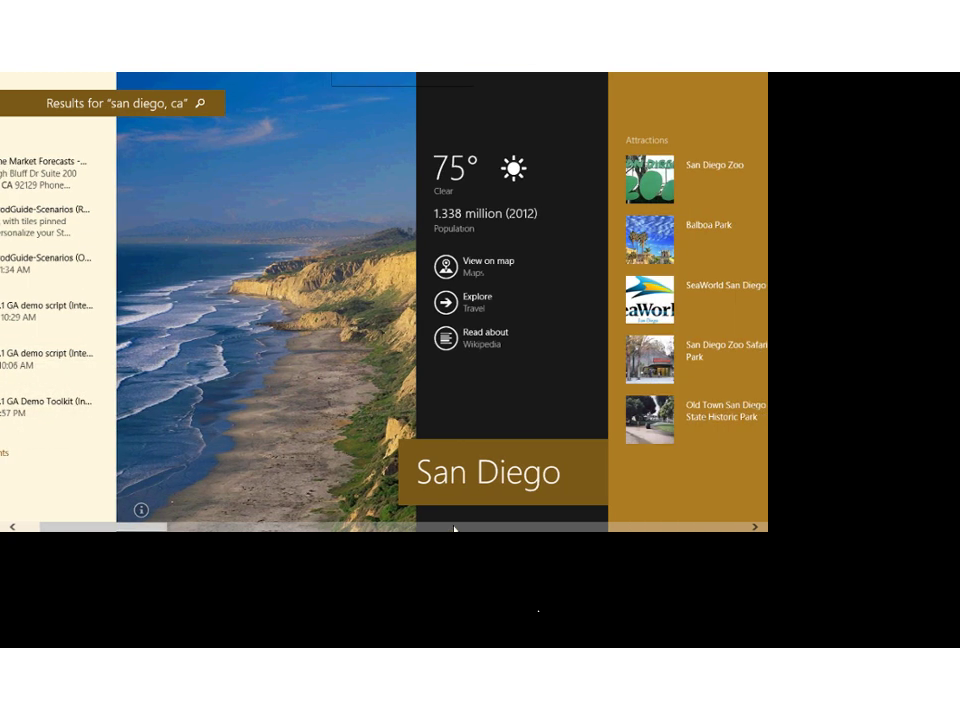
{"action": "scroll", "coordinate": [454, 528], "scroll_direction": "right", "scroll_amount": 3}
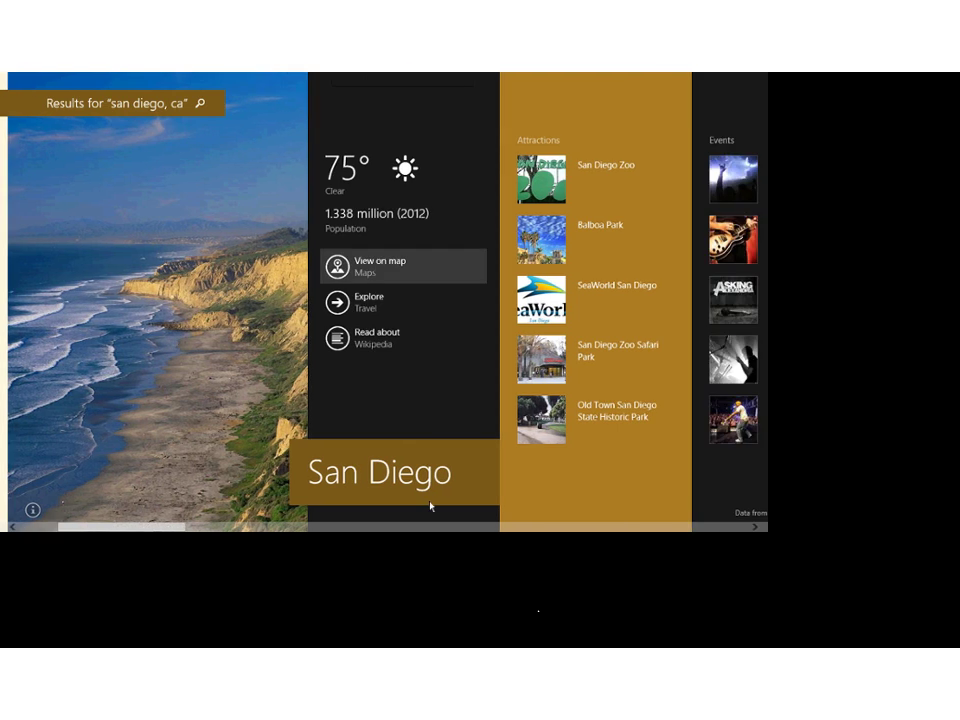
{"action": "scroll", "coordinate": [433, 506], "scroll_direction": "right", "scroll_amount": 1}
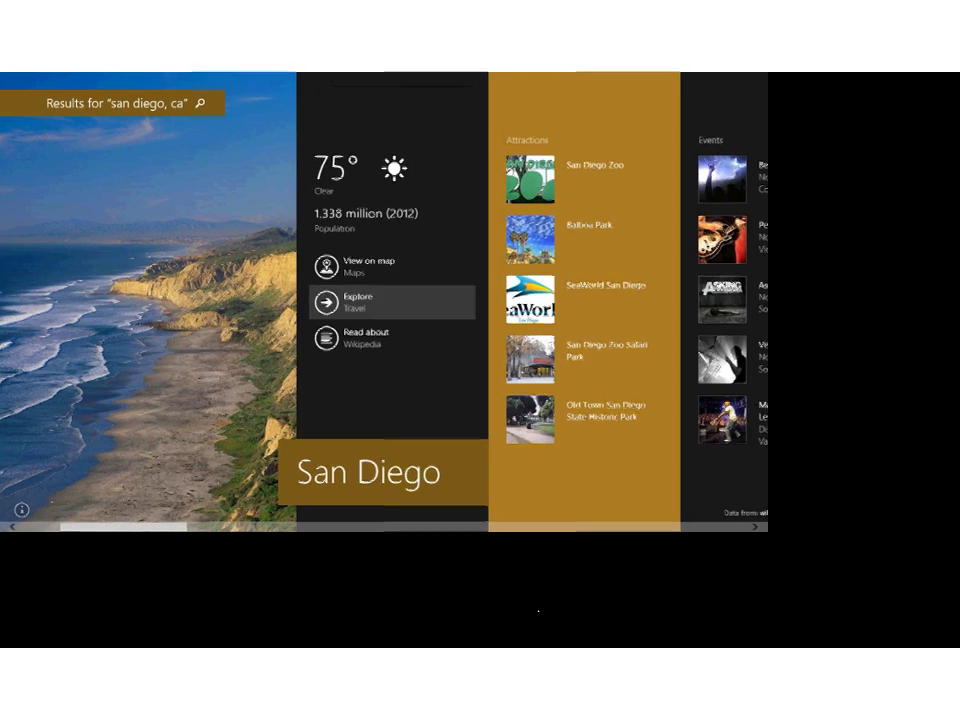
{"action": "scroll", "coordinate": [300, 377], "scroll_direction": "right", "scroll_amount": 3}
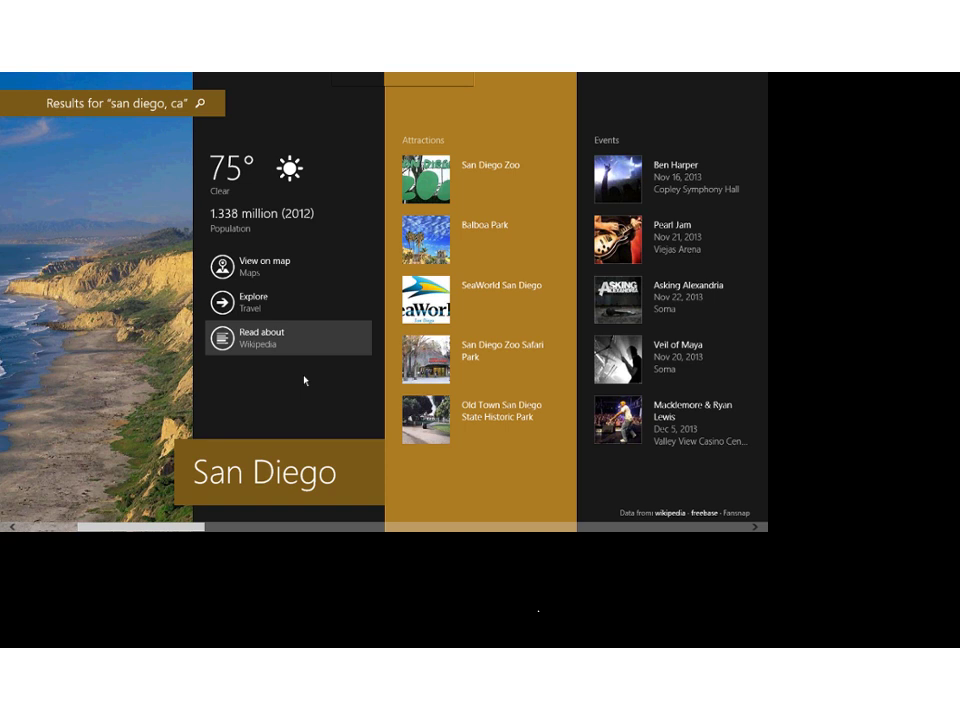
{"action": "scroll", "coordinate": [304, 380], "scroll_direction": "right", "scroll_amount": 7}
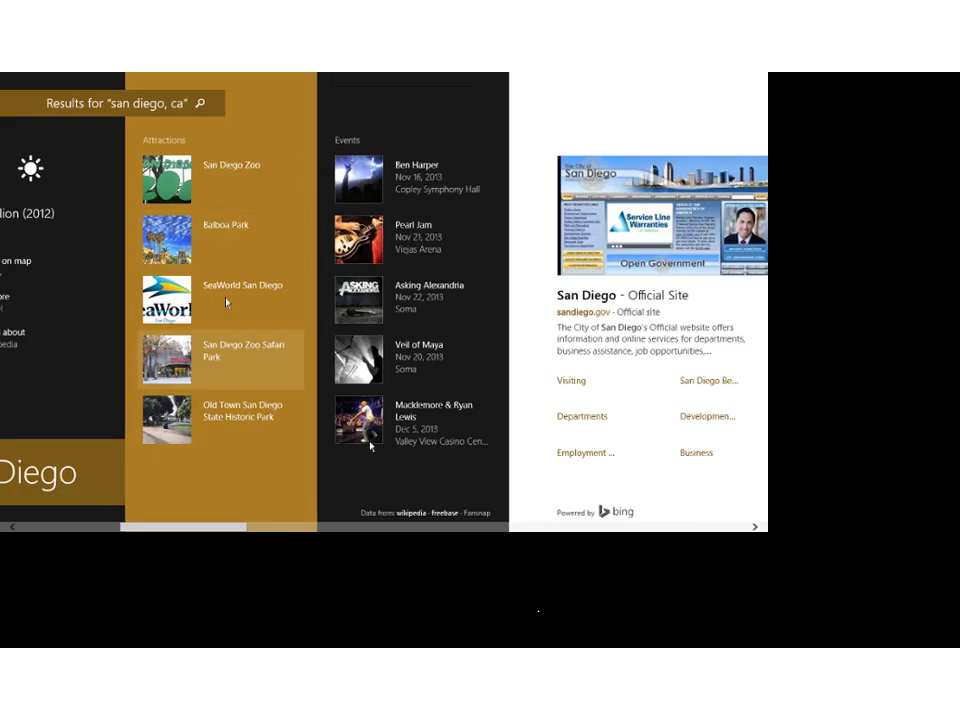
- Go through the San Diego attractions and upcoming events in the search results entry by entry
{"action": "key", "text": "Up"}
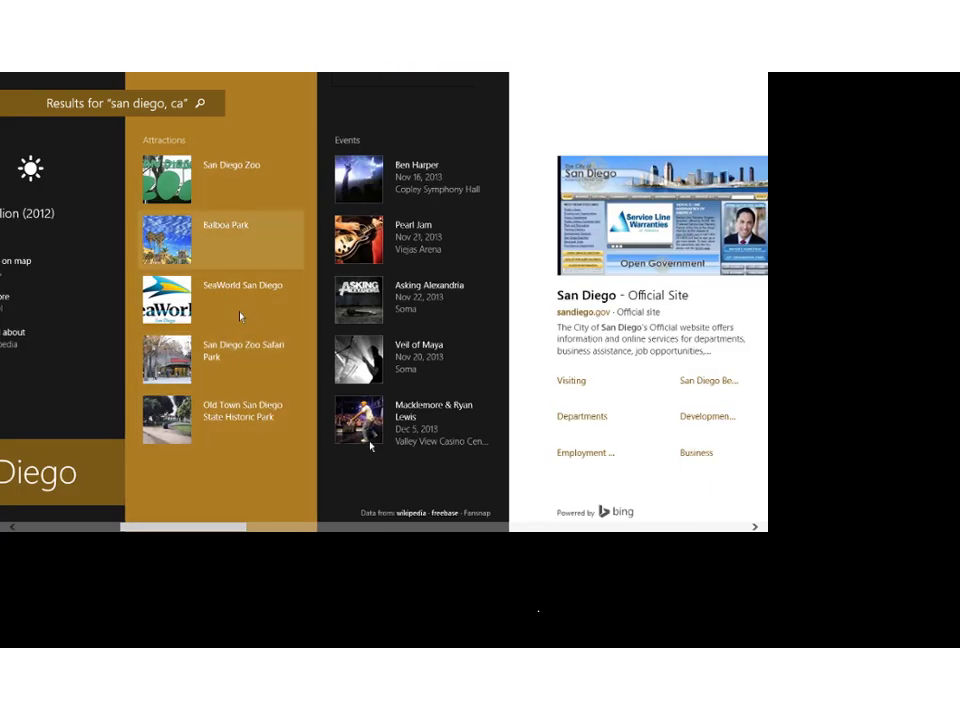
{"action": "key", "text": "Up"}
{"action": "key", "text": "Right"}
{"action": "key", "text": "Down"}
{"action": "key", "text": "Down"}
{"action": "key", "text": "Up"}
{"action": "key", "text": "Up"}
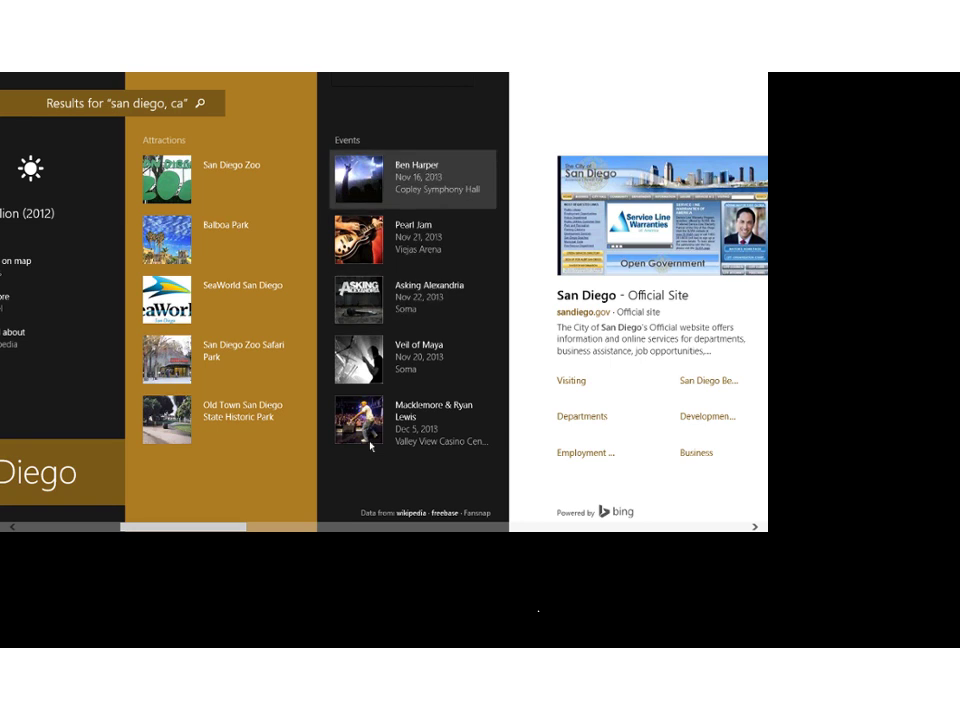
{"action": "key", "text": "Down"}
{"action": "key", "text": "Down"}
{"action": "key", "text": "Down"}
{"action": "key", "text": "Down"}
{"action": "key", "text": "Up"}
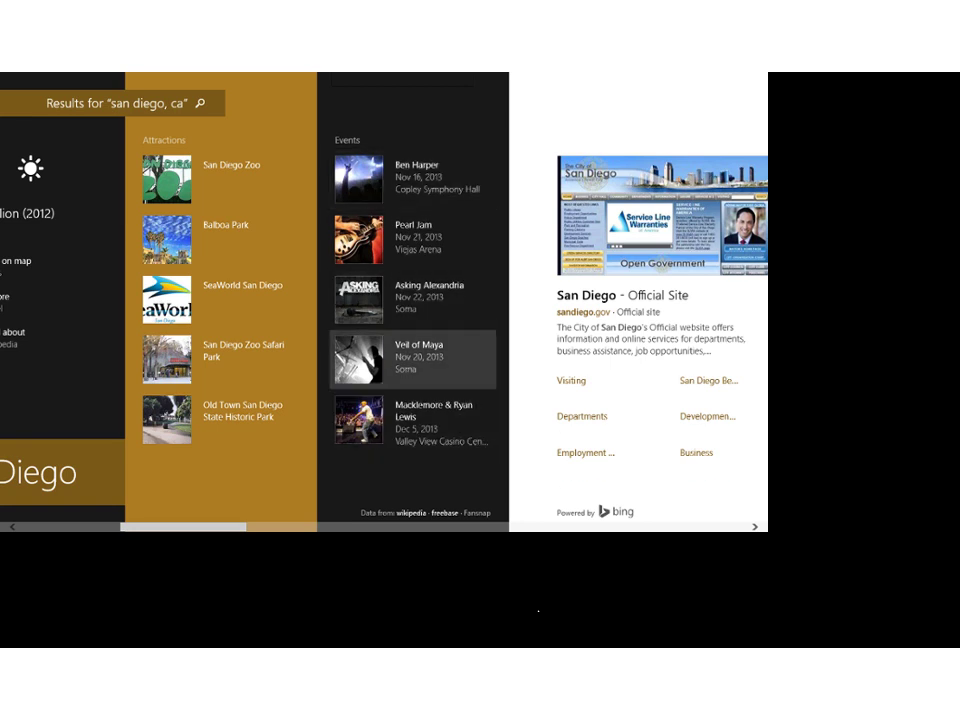
{"action": "key", "text": "Up"}
{"action": "key", "text": "Down"}
{"action": "key", "text": "Down"}
{"action": "key", "text": "Up"}
{"action": "key", "text": "Up"}
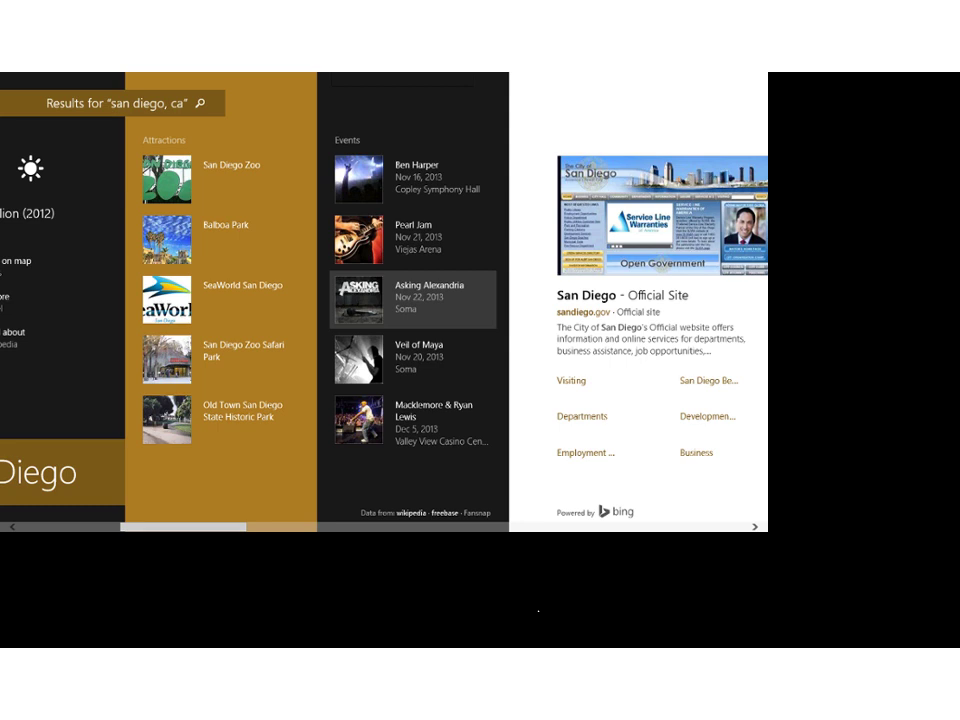
- Open the Visiting page of the San Diego official site from the website results
{"action": "scroll", "coordinate": [384, 300], "scroll_direction": "right", "scroll_amount": 1}
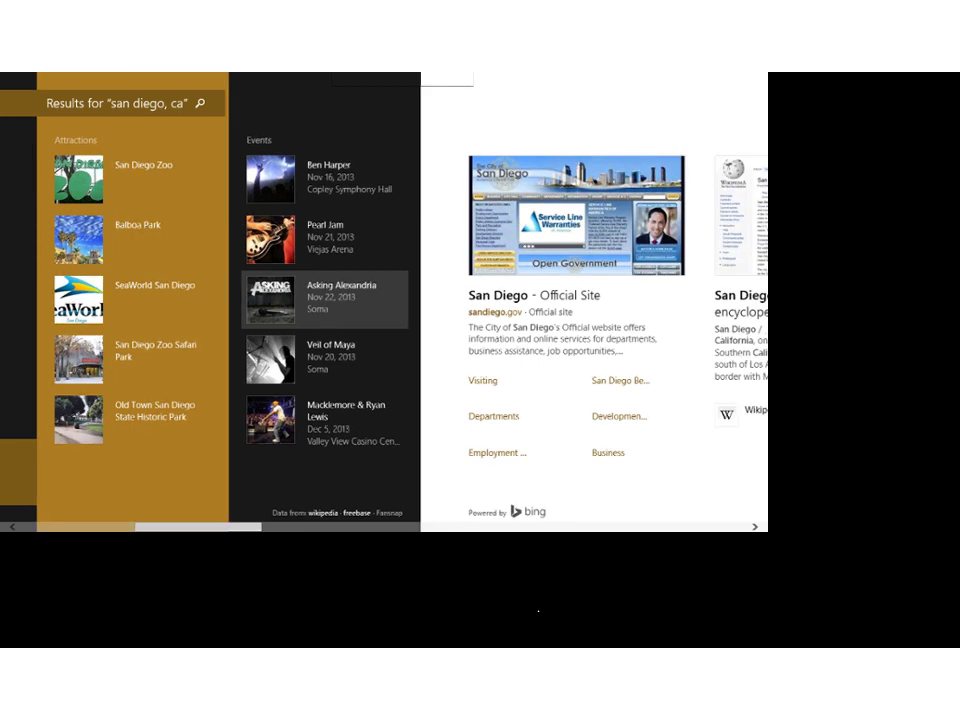
{"action": "scroll", "coordinate": [500, 300], "scroll_direction": "right", "scroll_amount": 1}
{"action": "key", "text": "Right"}
{"action": "key", "text": "Down"}
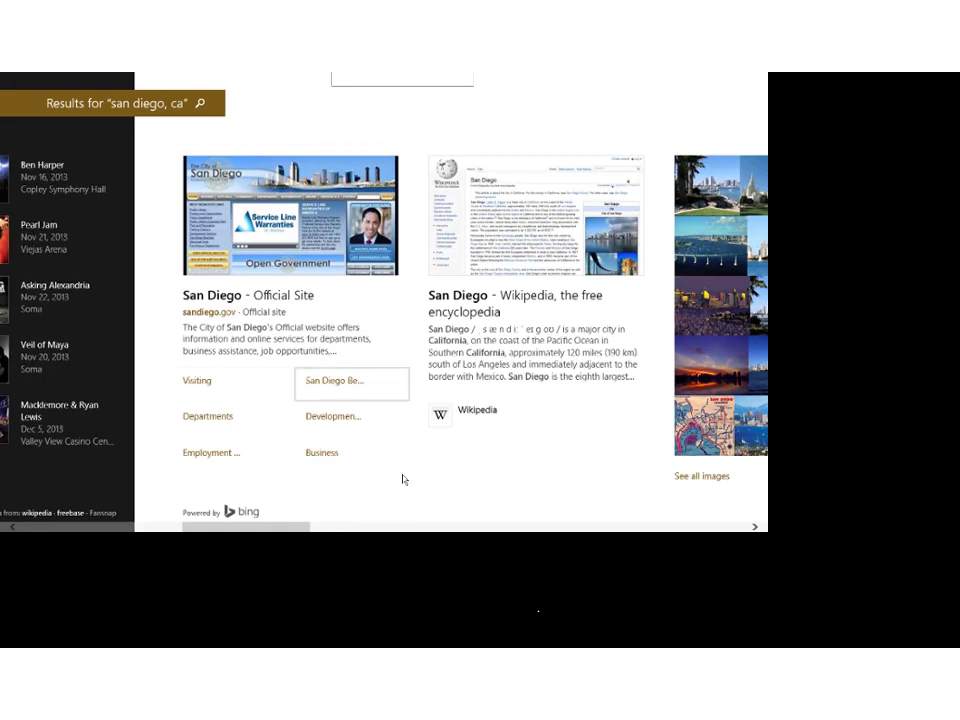
{"action": "key", "text": "Up"}
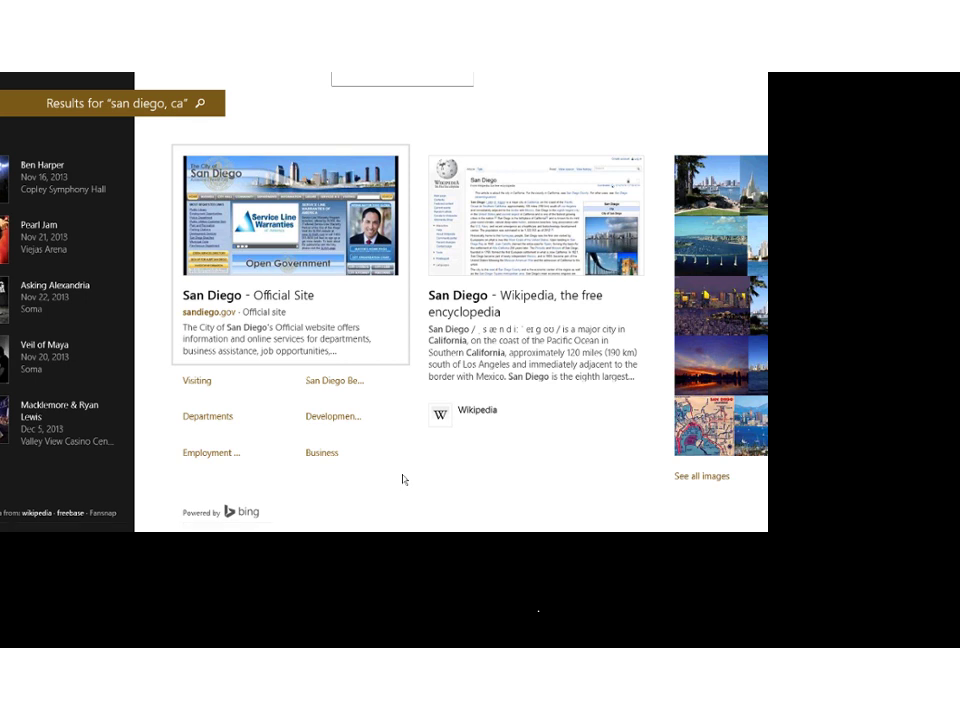
{"action": "scroll", "coordinate": [404, 480], "scroll_direction": "right", "scroll_amount": 2}
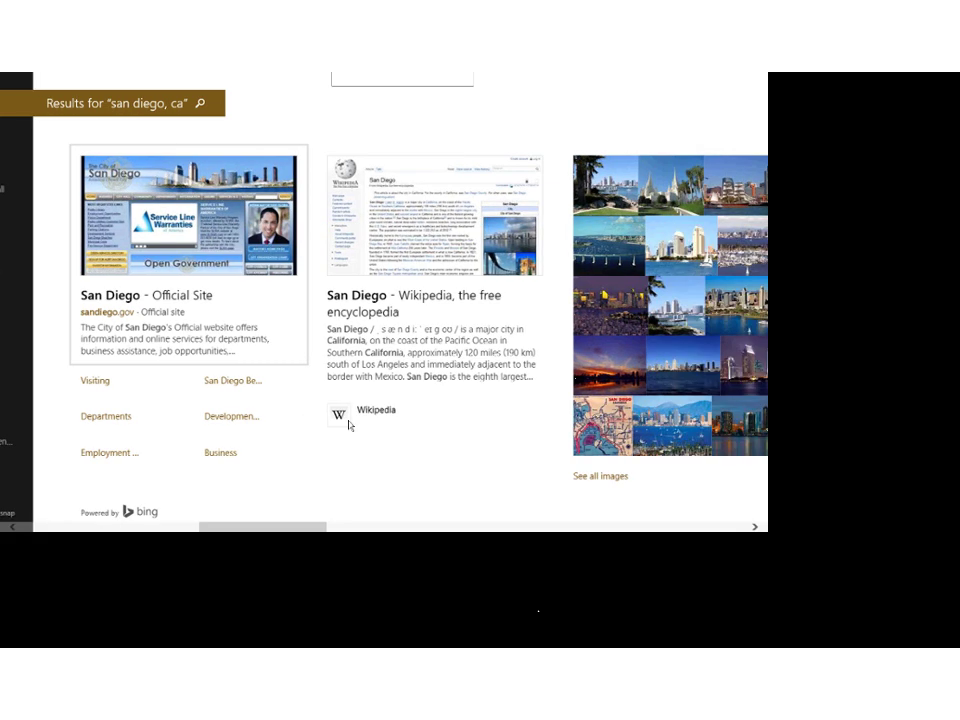
{"action": "scroll", "coordinate": [348, 425], "scroll_direction": "right", "scroll_amount": 1}
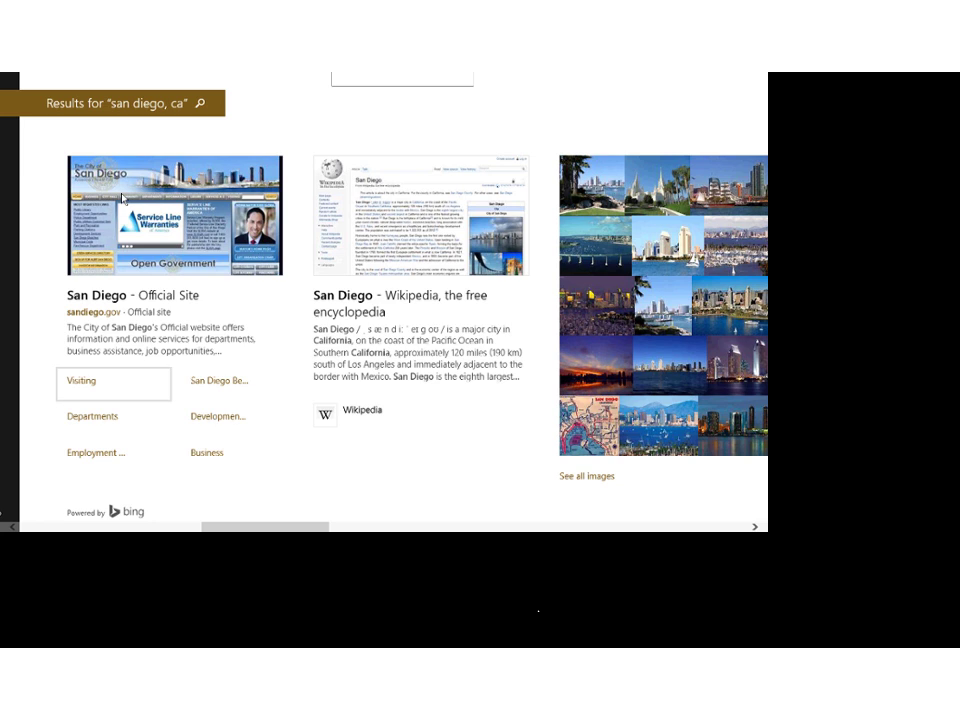
{"action": "scroll", "coordinate": [122, 198], "scroll_direction": "right", "scroll_amount": 1}
{"action": "key", "text": "Return"}
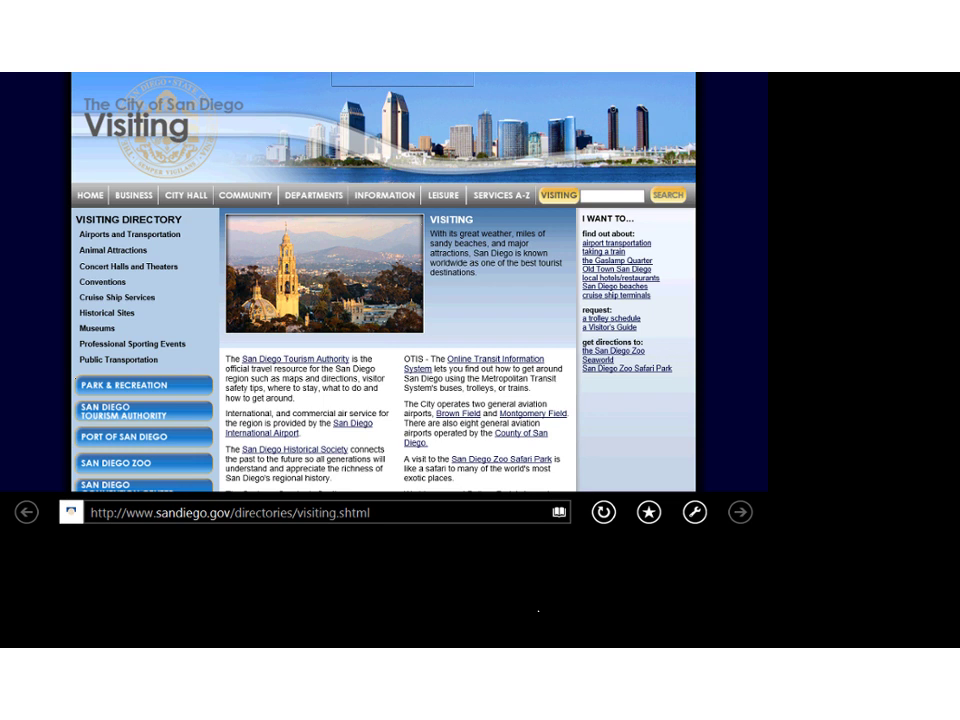
- Return to the San Diego search results and open the city's Explore travel guide
{"action": "mouse_move", "coordinate": [3, 76]}
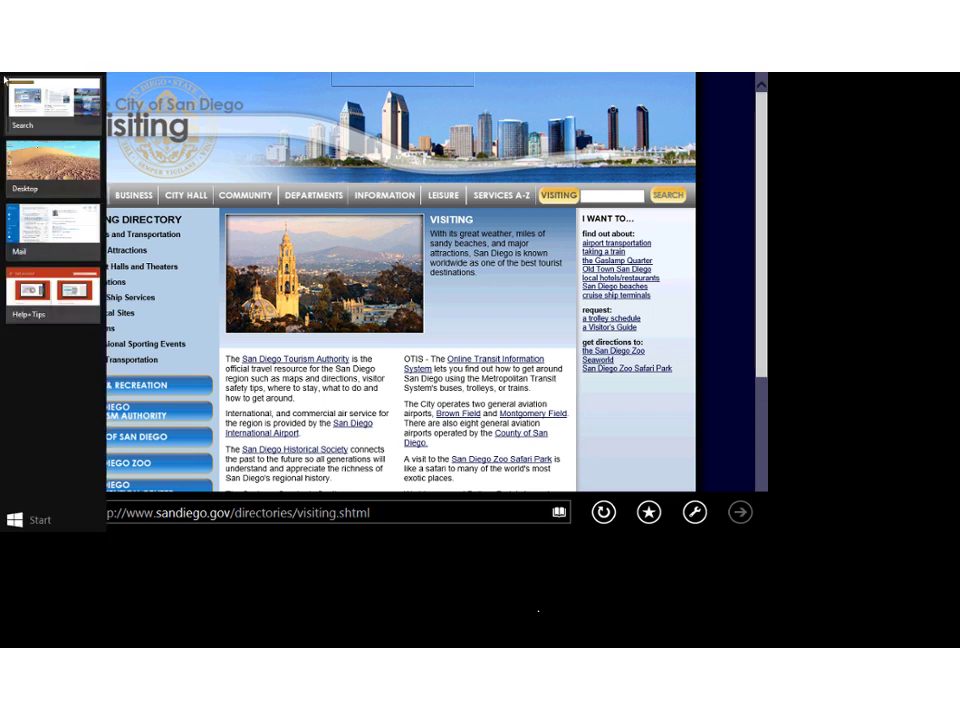
{"action": "left_click", "coordinate": [5, 79]}
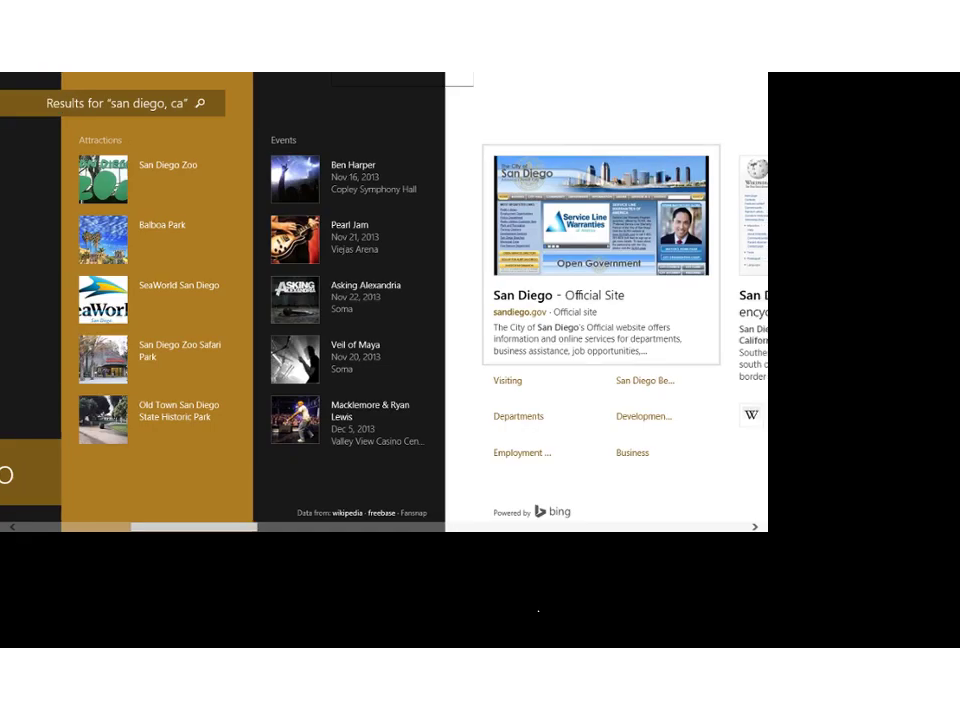
{"action": "scroll", "coordinate": [384, 300], "scroll_direction": "right", "scroll_amount": 2}
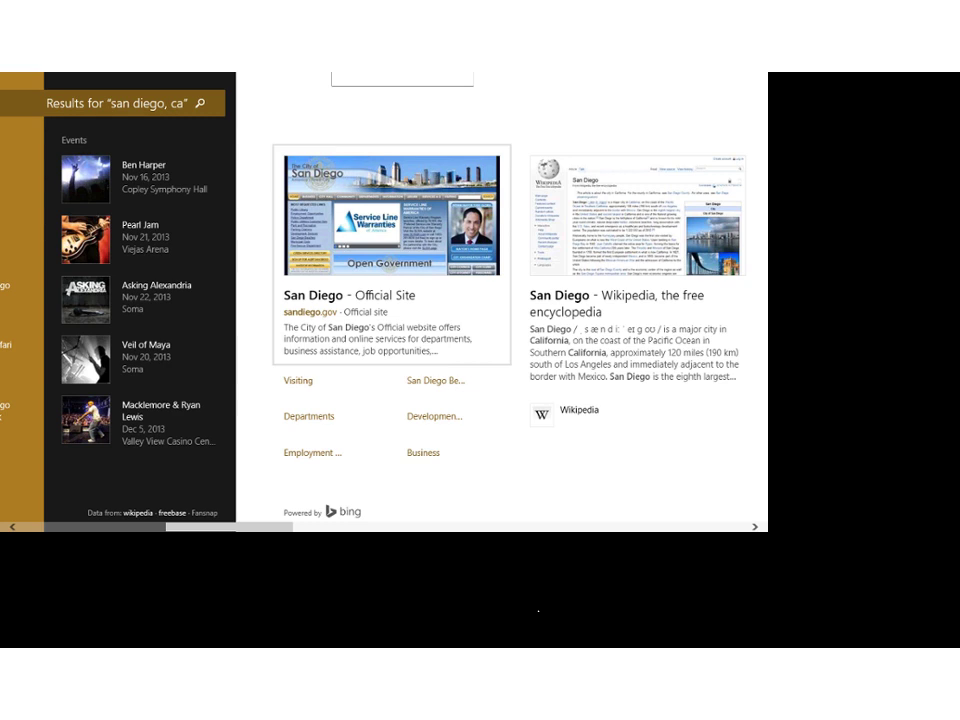
{"action": "scroll", "coordinate": [384, 300], "scroll_direction": "right", "scroll_amount": 4}
{"action": "scroll", "coordinate": [384, 300], "scroll_direction": "left", "scroll_amount": 1}
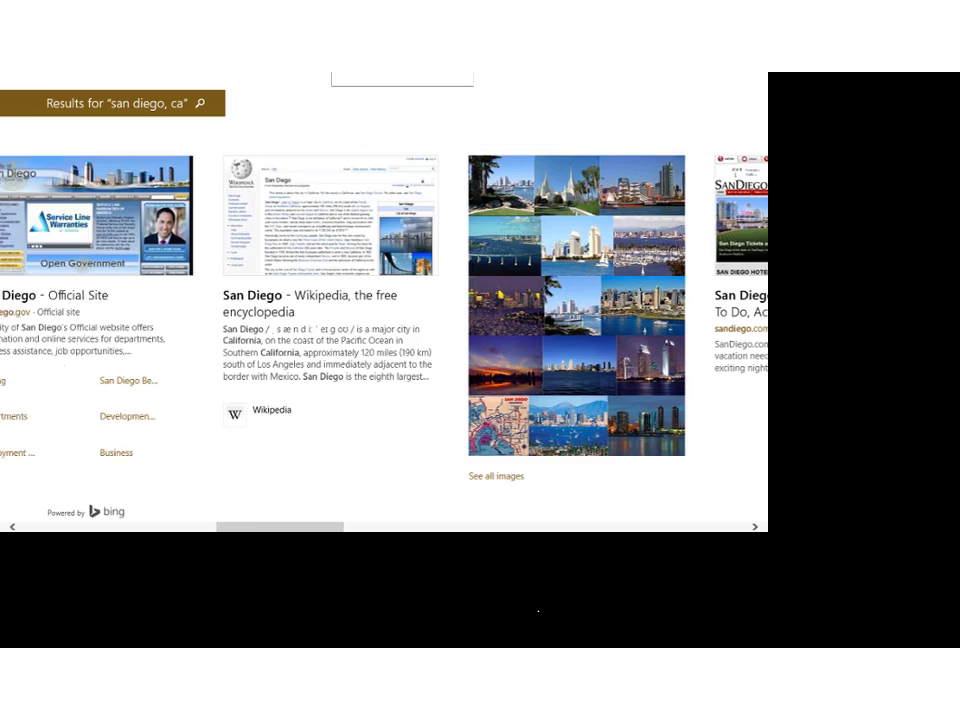
{"action": "scroll", "coordinate": [384, 300], "scroll_direction": "left", "scroll_amount": 7}
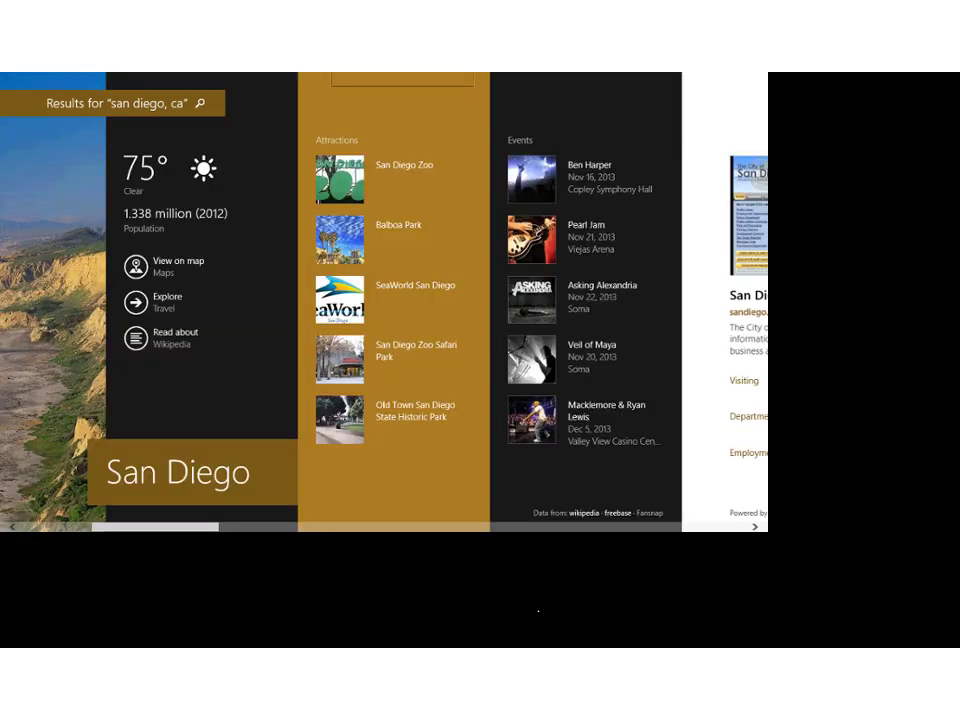
{"action": "scroll", "coordinate": [384, 300], "scroll_direction": "left", "scroll_amount": 2}
{"action": "left_click", "coordinate": [360, 300]}
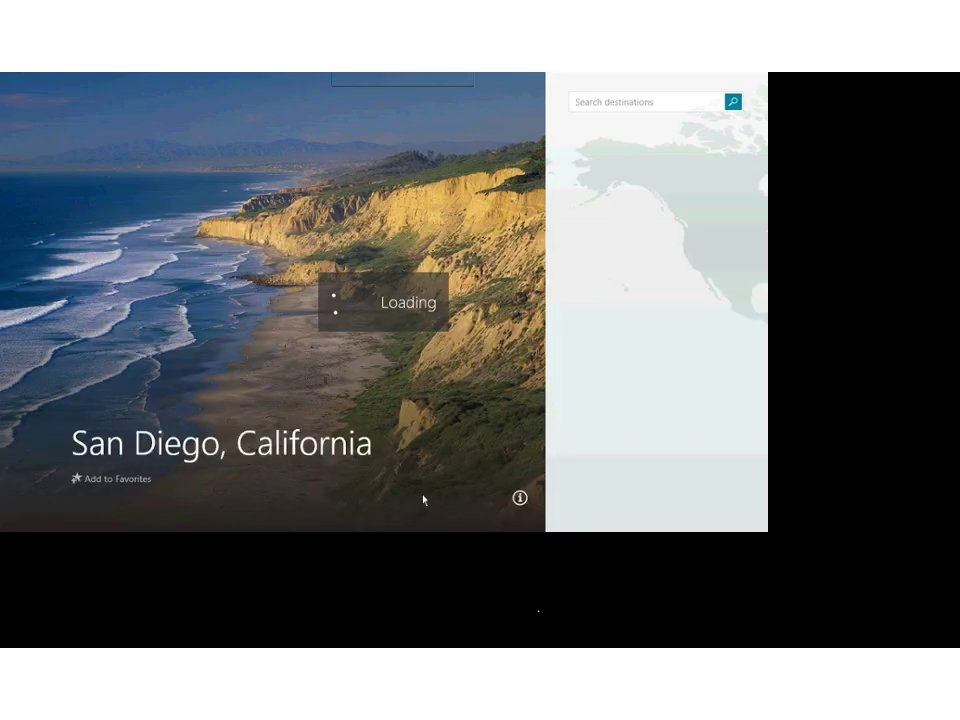
- Look through the San Diego travel guide's overview, map, weather, flight and hotel sections up to the photos
{"action": "scroll", "coordinate": [424, 498], "scroll_direction": "right", "scroll_amount": 2}
{"action": "scroll", "coordinate": [384, 300], "scroll_direction": "right", "scroll_amount": 2}
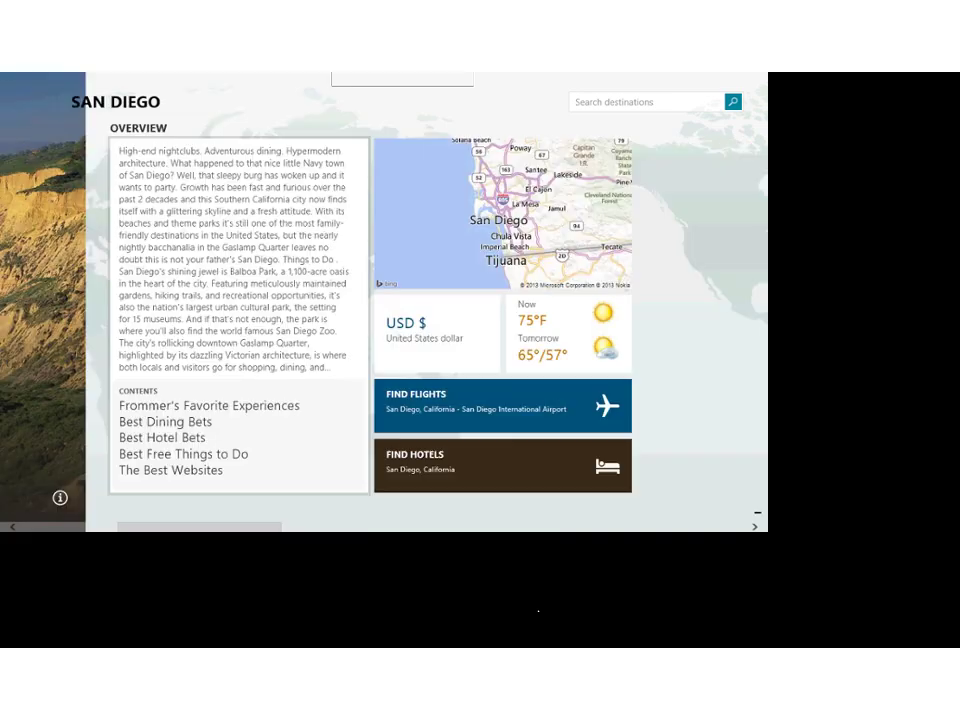
{"action": "scroll", "coordinate": [332, 405], "scroll_direction": "left", "scroll_amount": 1}
{"action": "scroll", "coordinate": [332, 407], "scroll_direction": "right", "scroll_amount": 2}
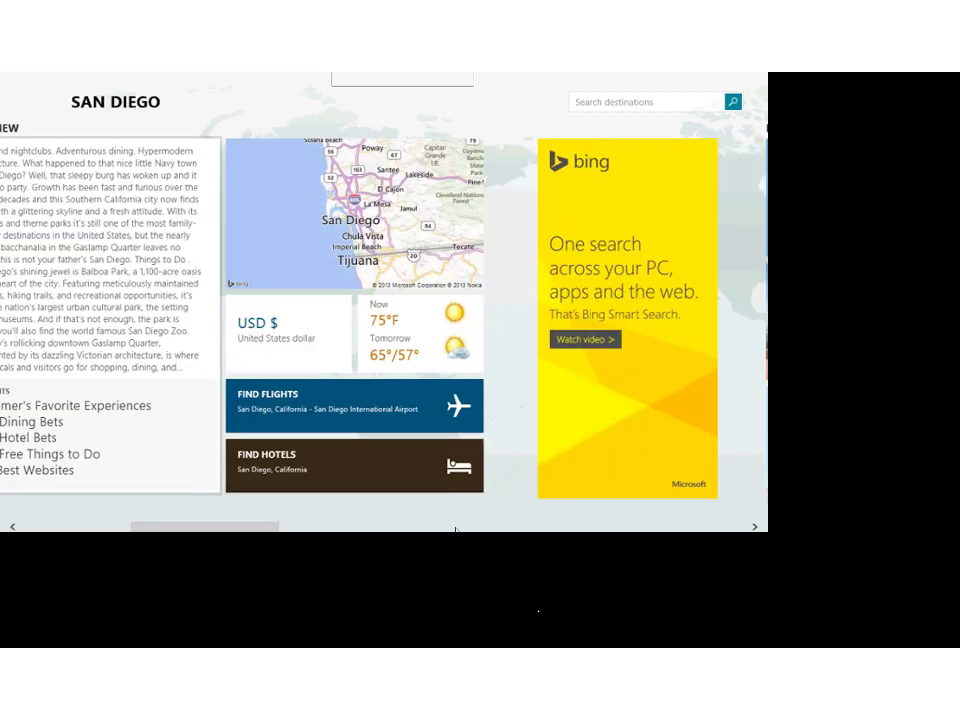
{"action": "scroll", "coordinate": [455, 530], "scroll_direction": "down", "scroll_amount": 2}
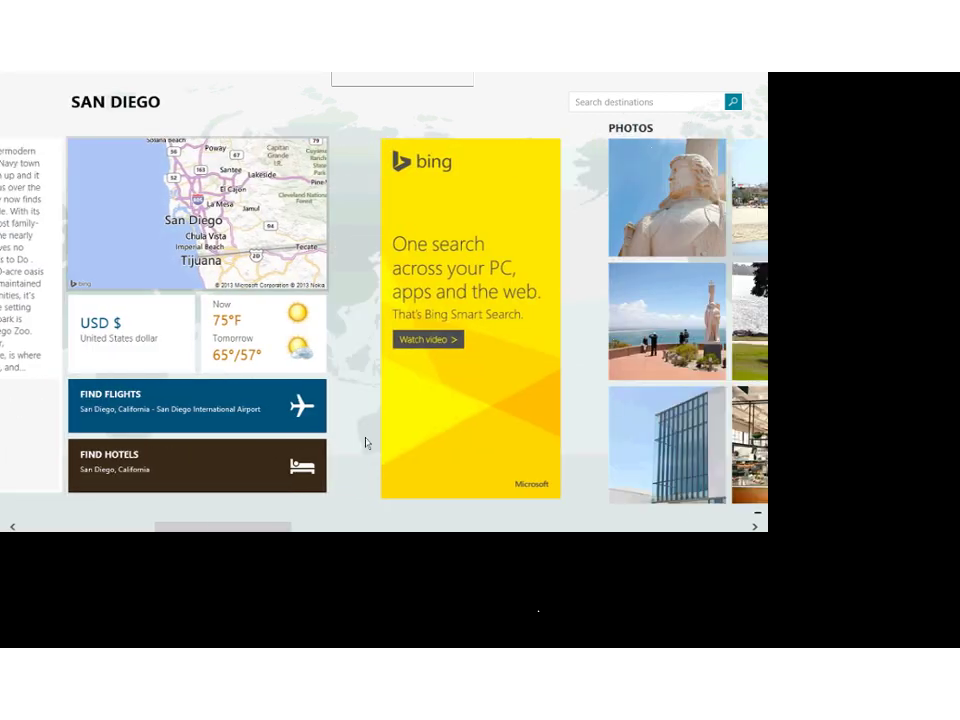
{"action": "scroll", "coordinate": [366, 443], "scroll_direction": "up", "scroll_amount": 3}
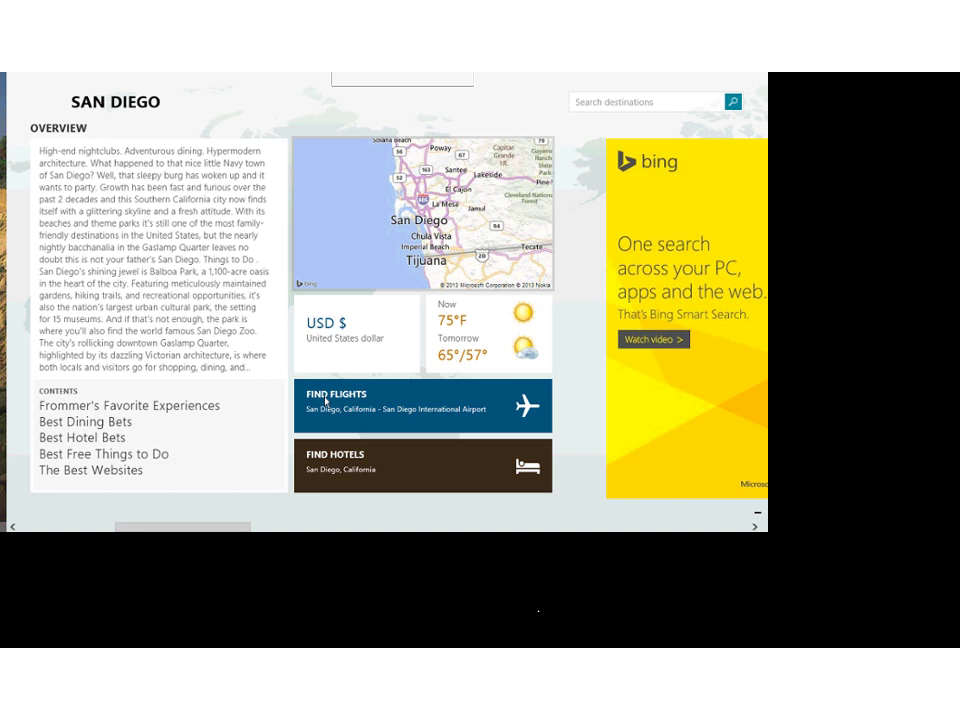
- Open the San Diego map side by side with the travel guide
{"action": "mouse_move", "coordinate": [2, 76]}
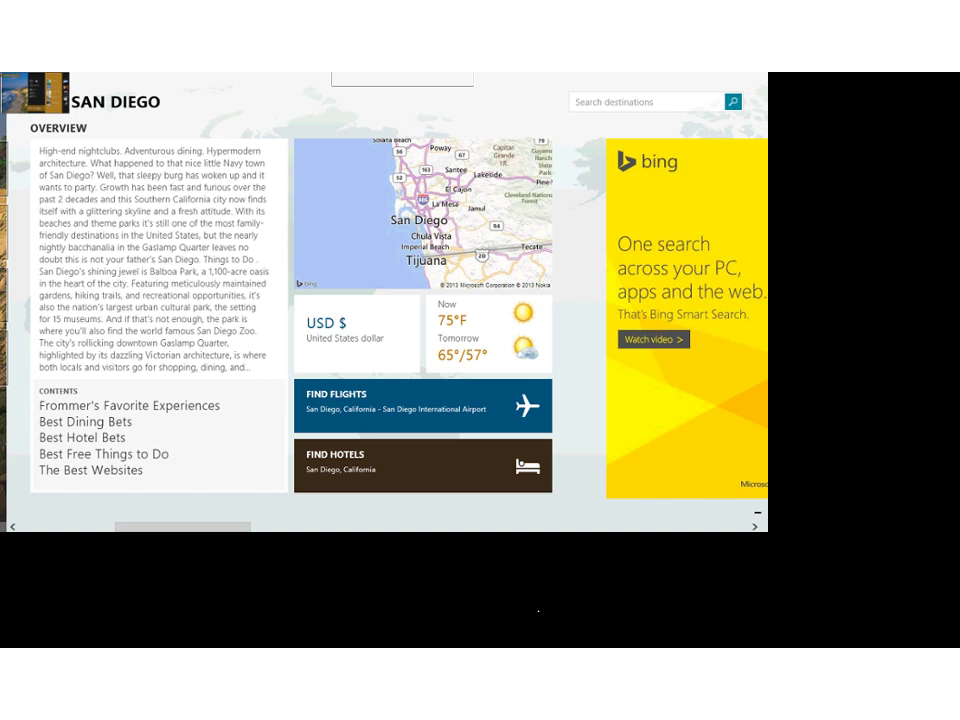
{"action": "left_click_drag", "start_coordinate": [2, 76], "coordinate": [220, 297]}
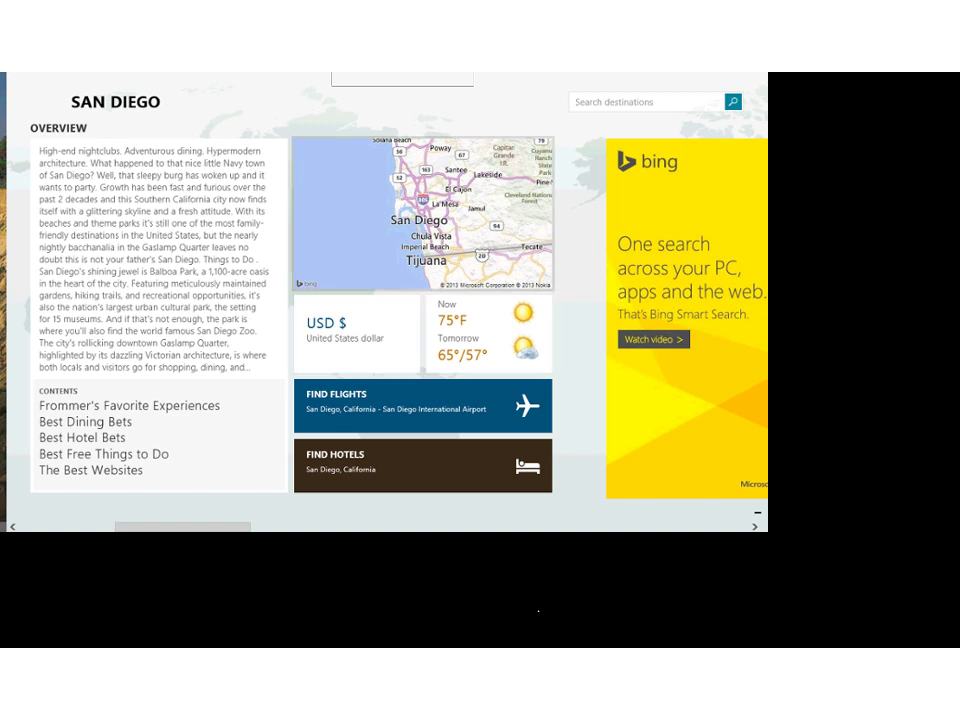
{"action": "key", "text": "Return"}
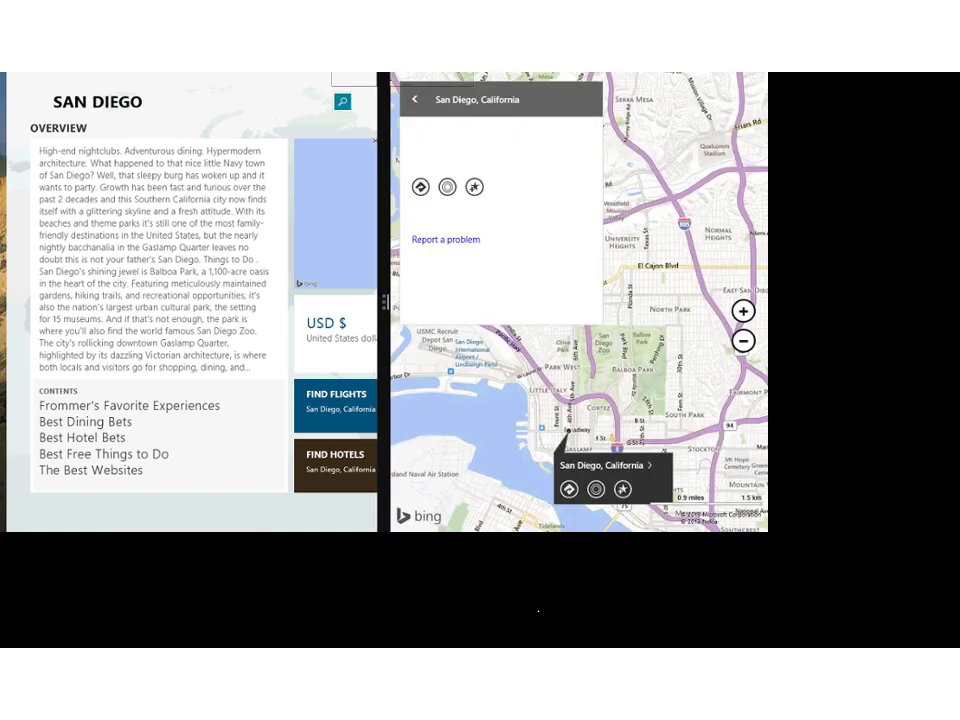
- Browse the travel guide to its photos and search San Diego hotels for 6/15/2014 to 6/21/2014 with 1 room and 2 adults
{"action": "scroll", "coordinate": [263, 340], "scroll_direction": "down", "scroll_amount": 1}
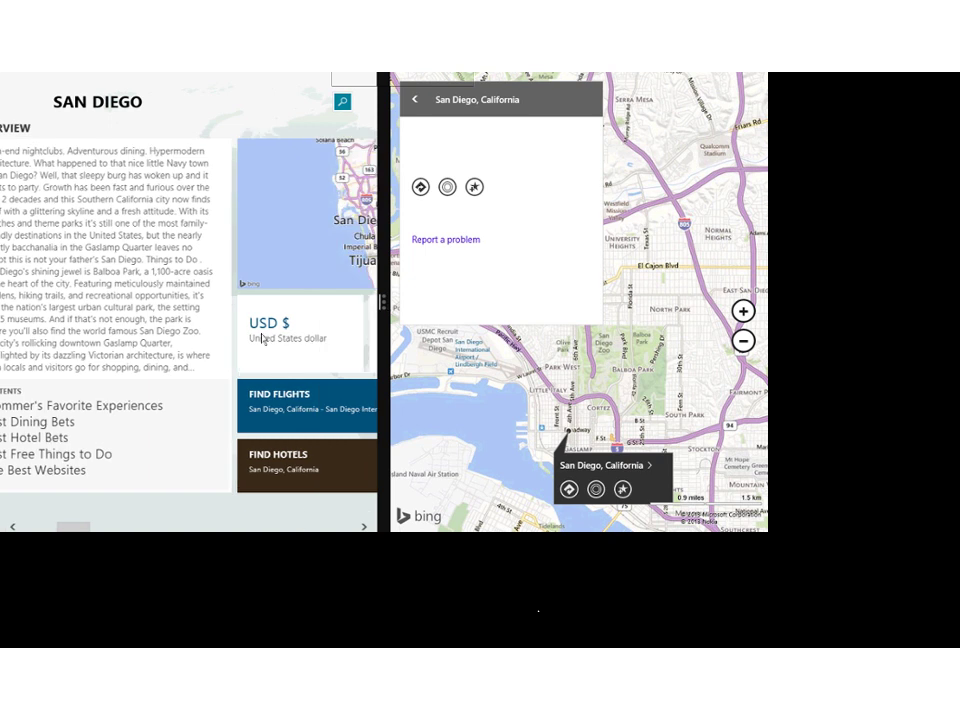
{"action": "scroll", "coordinate": [263, 340], "scroll_direction": "down", "scroll_amount": 5}
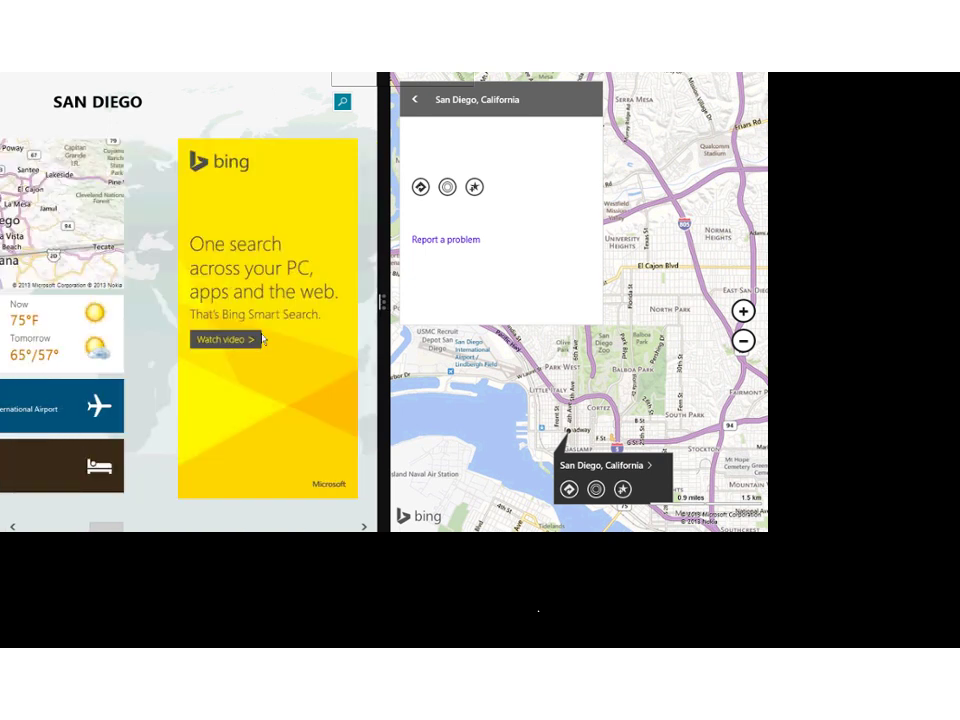
{"action": "scroll", "coordinate": [263, 340], "scroll_direction": "down", "scroll_amount": 4}
{"action": "scroll", "coordinate": [267, 344], "scroll_direction": "down", "scroll_amount": 3}
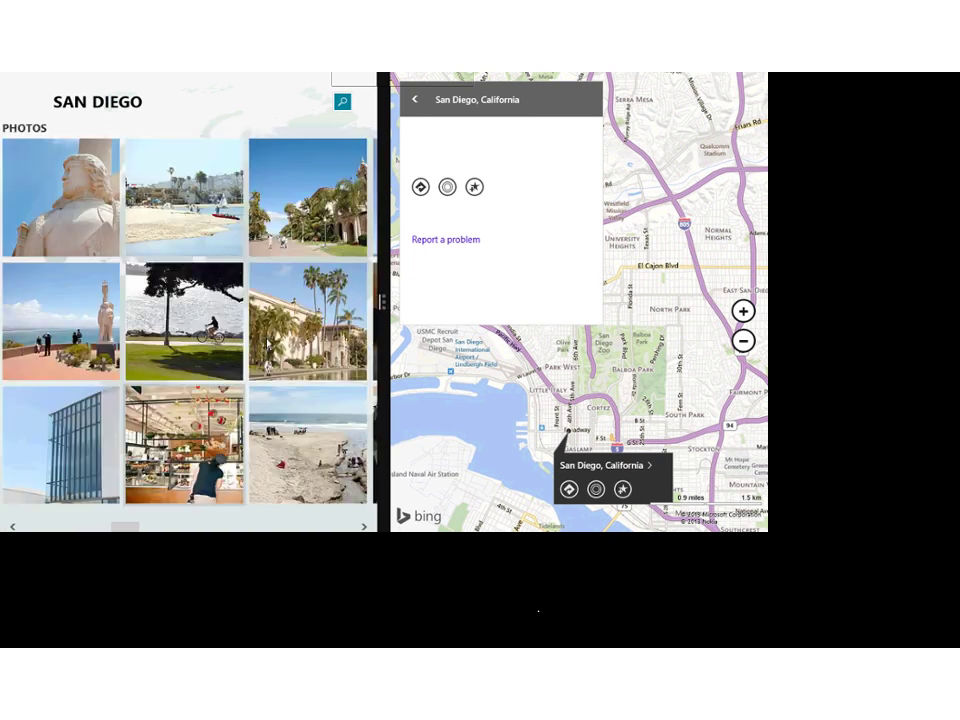
{"action": "scroll", "coordinate": [267, 344], "scroll_direction": "down", "scroll_amount": 5}
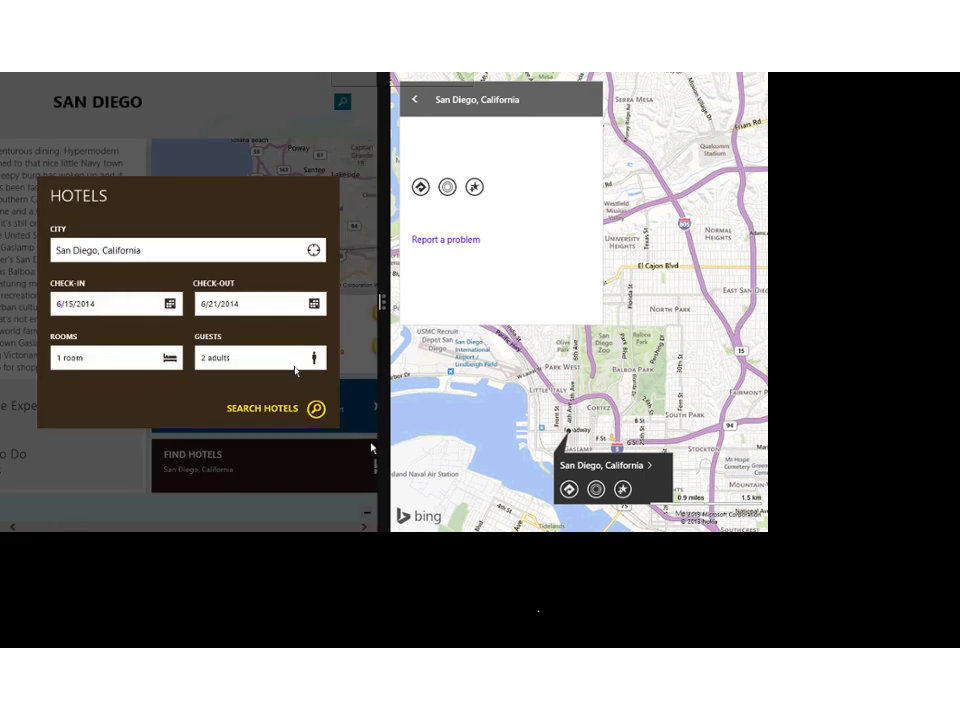
{"action": "key", "text": "Return"}
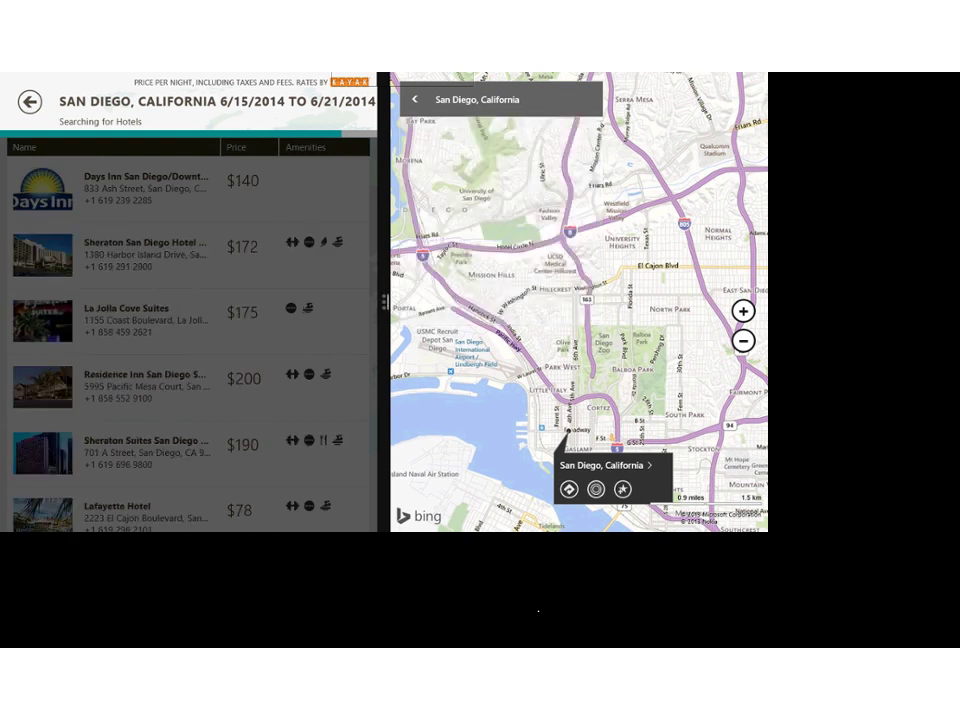
- Try to get driving directions from My location to San Diego, California, and dismiss the directions
{"action": "left_click", "coordinate": [569, 489]}
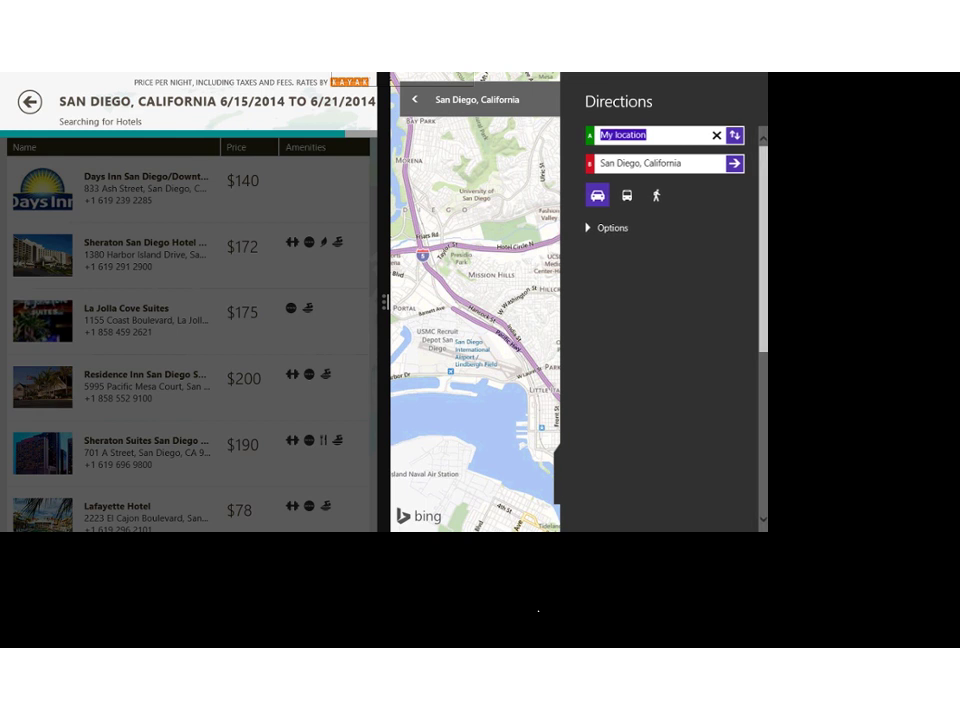
{"action": "left_click", "coordinate": [733, 163]}
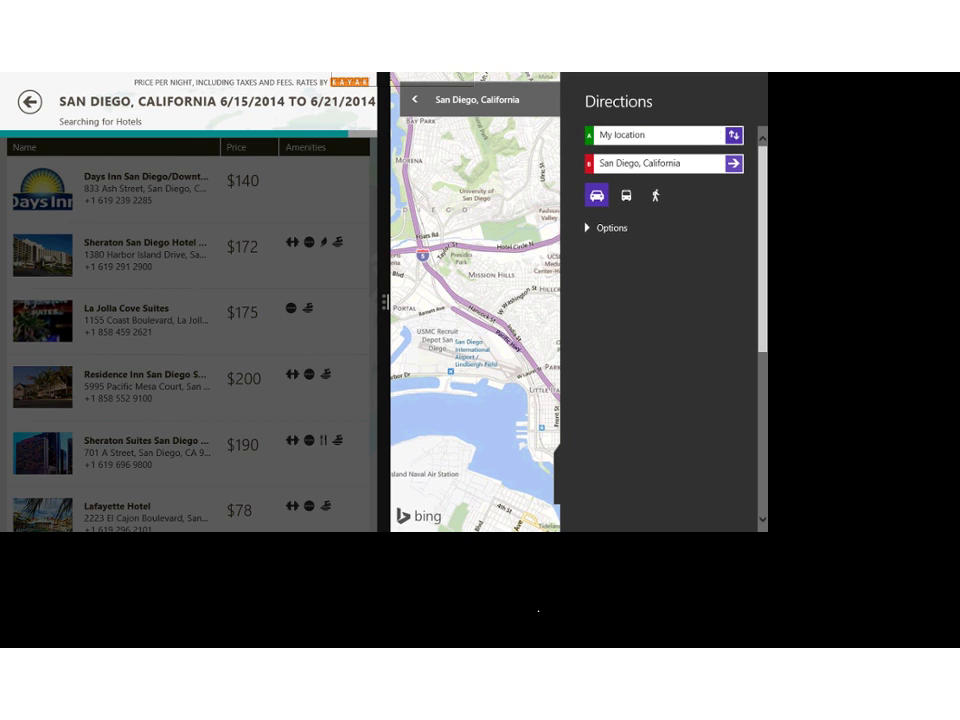
{"action": "key", "text": "Escape"}
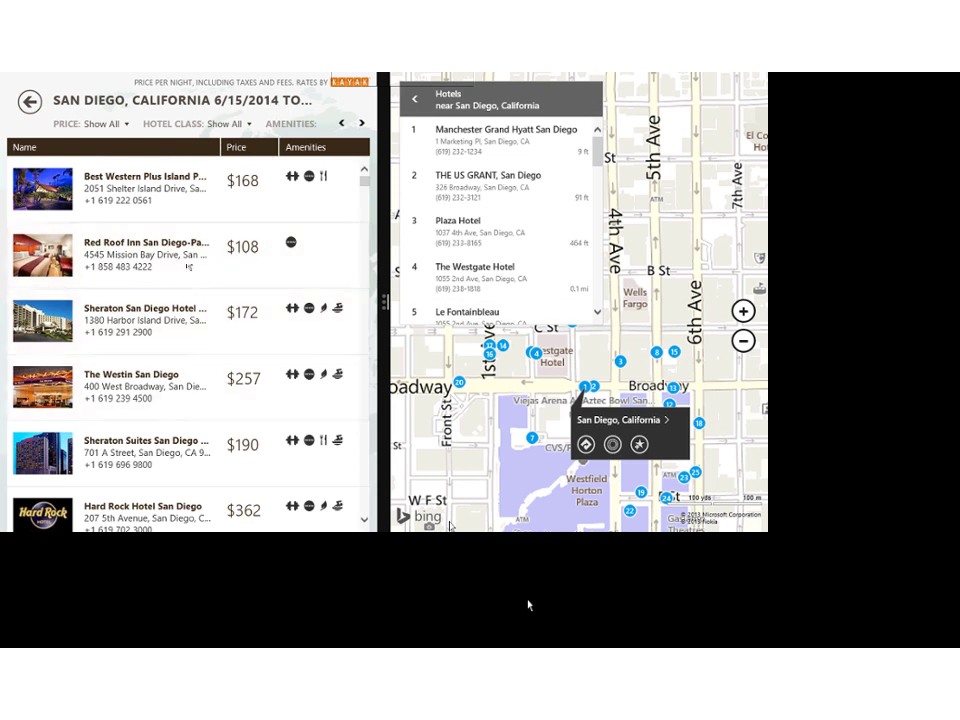
- Show The Westin Gaslamp Quarter from the nearby hotels list on the map and expand the map to fill the screen
{"action": "left_click_drag", "start_coordinate": [597, 150], "coordinate": [597, 188]}
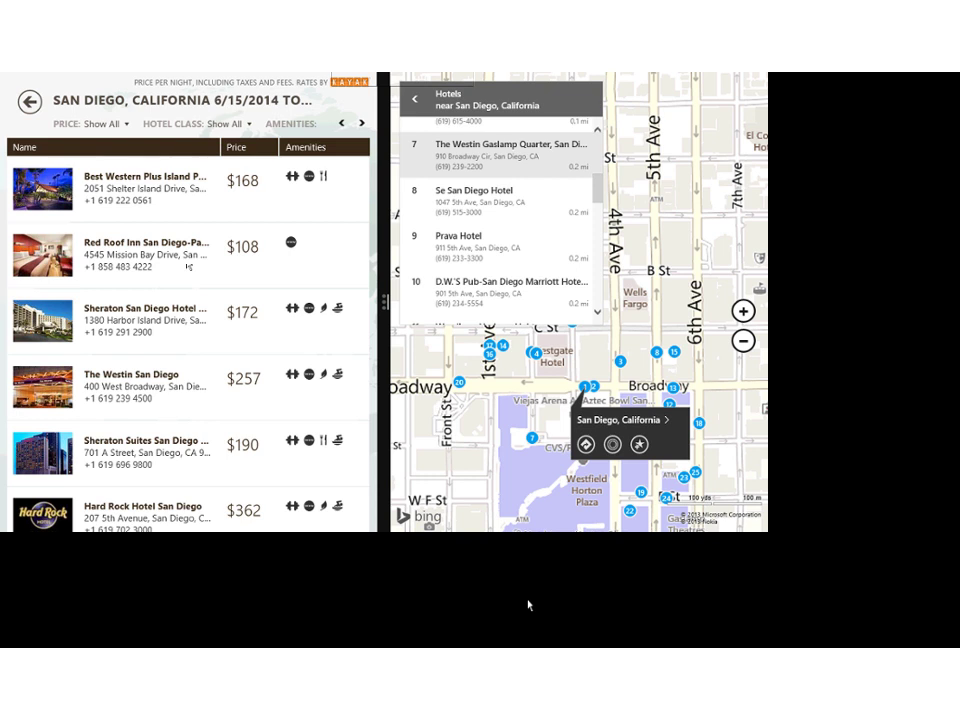
{"action": "left_click", "coordinate": [510, 152]}
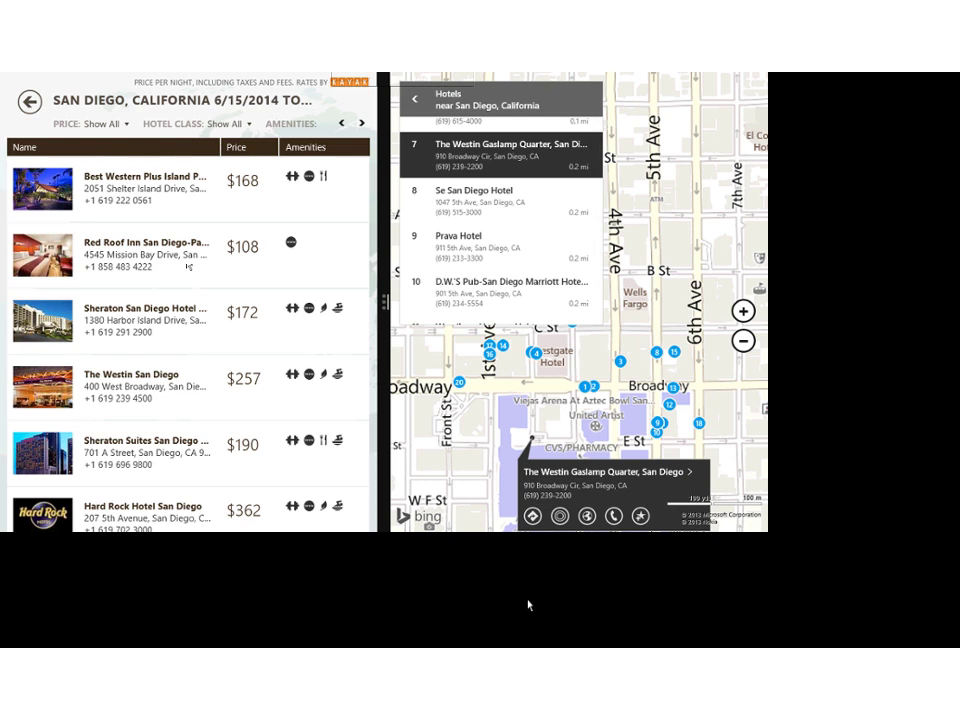
{"action": "left_click_drag", "start_coordinate": [385, 301], "coordinate": [79, 301]}
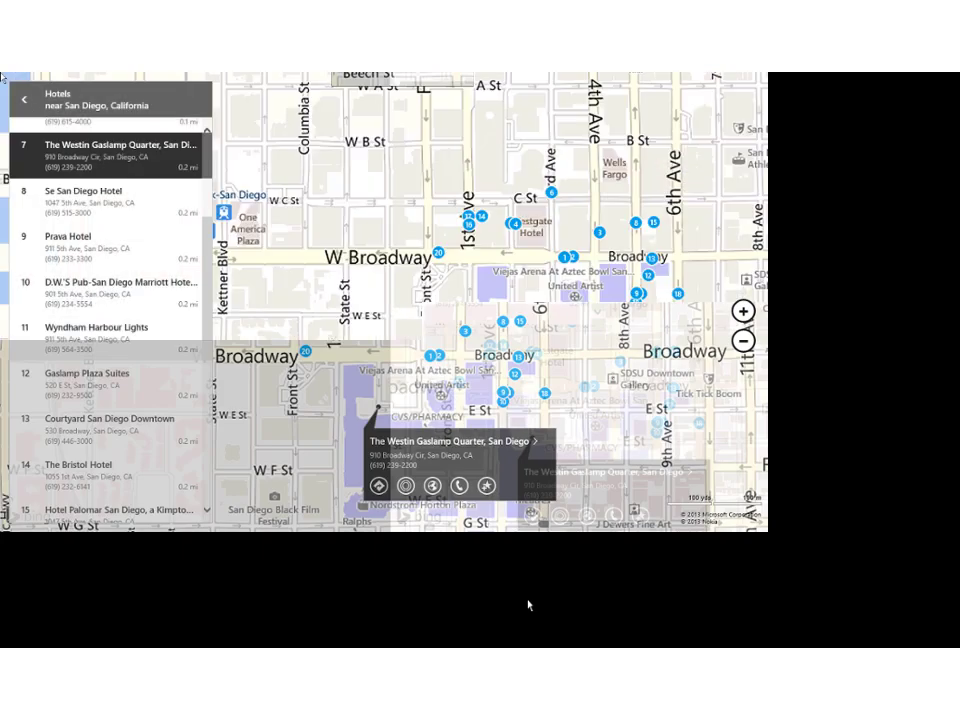
{"action": "mouse_move", "coordinate": [2, 76]}
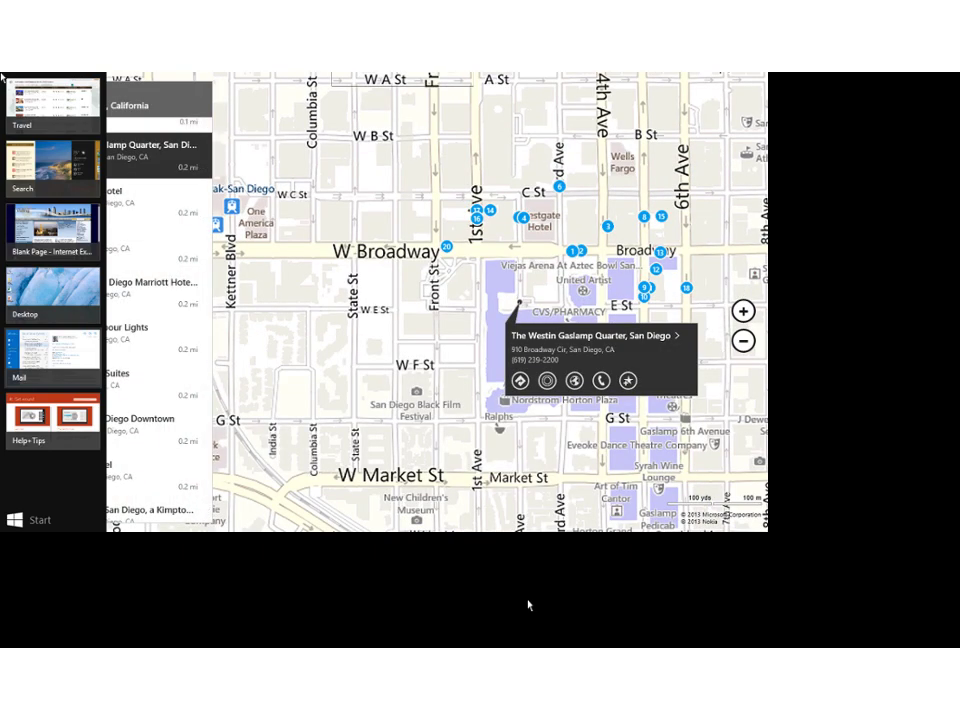
- Switch to Mail, open the first photo attached to the Pictures of UW Tour message, and browse the inbox beside it
{"action": "left_click", "coordinate": [52, 357]}
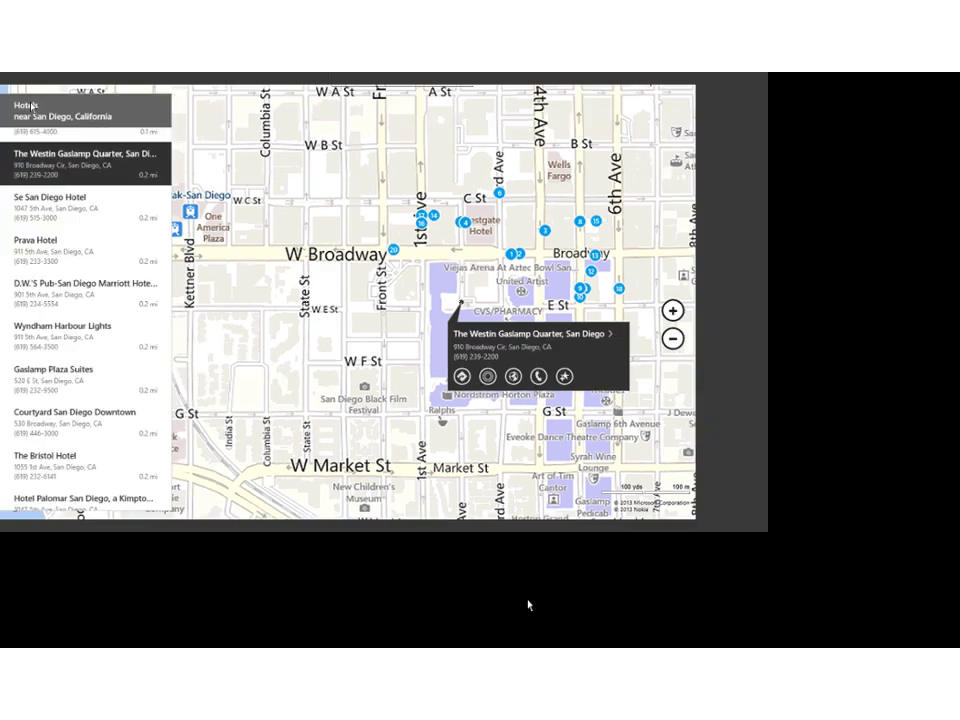
{"action": "left_click", "coordinate": [52, 463]}
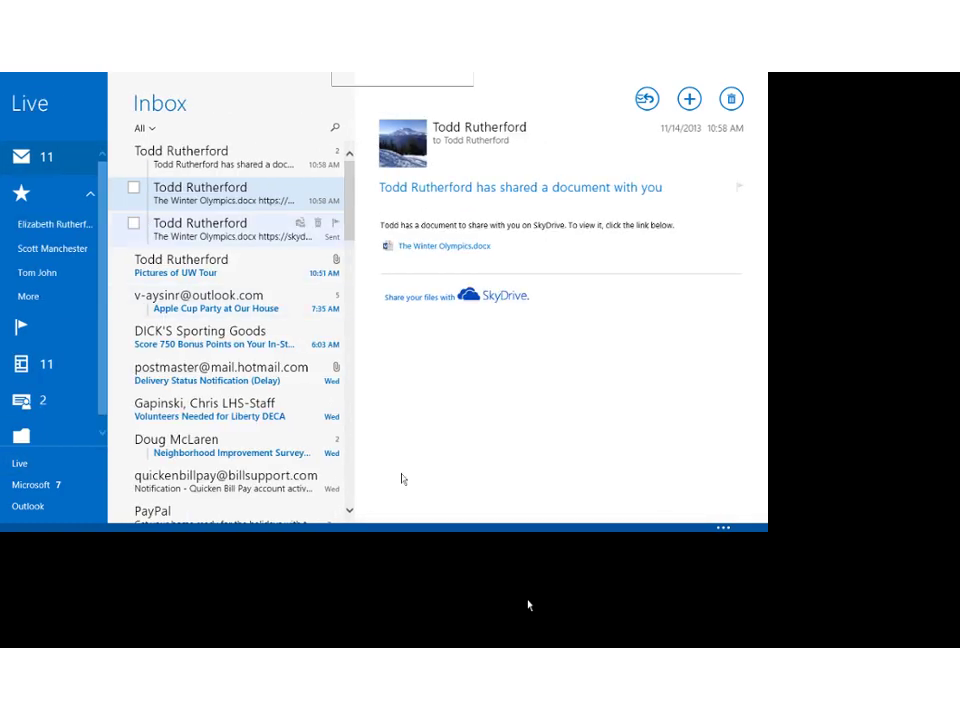
{"action": "left_click", "coordinate": [222, 265]}
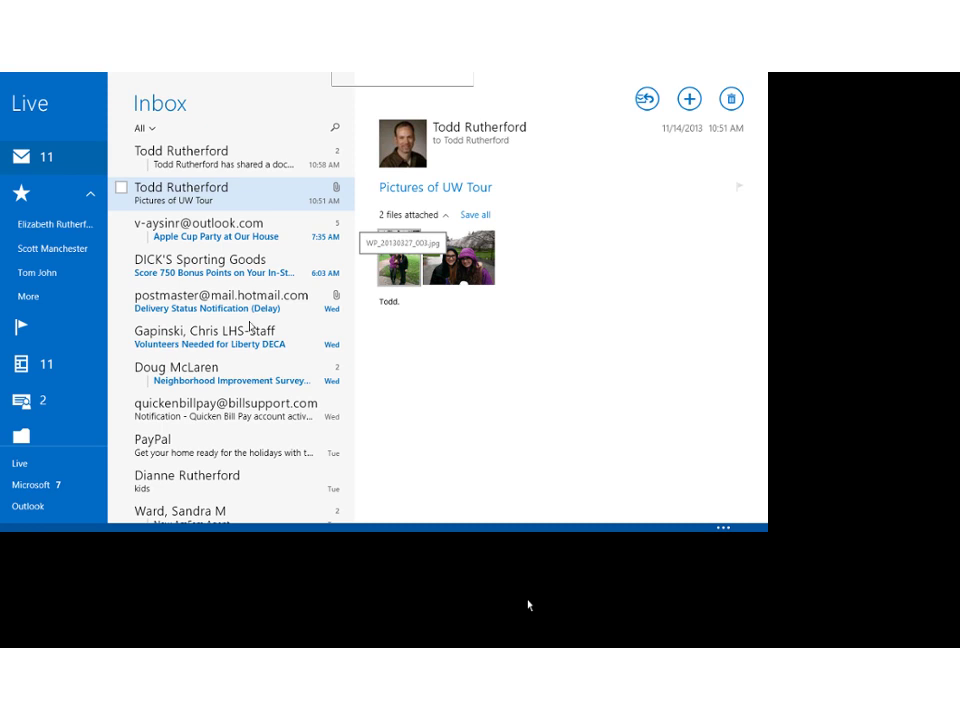
{"action": "left_click", "coordinate": [398, 260]}
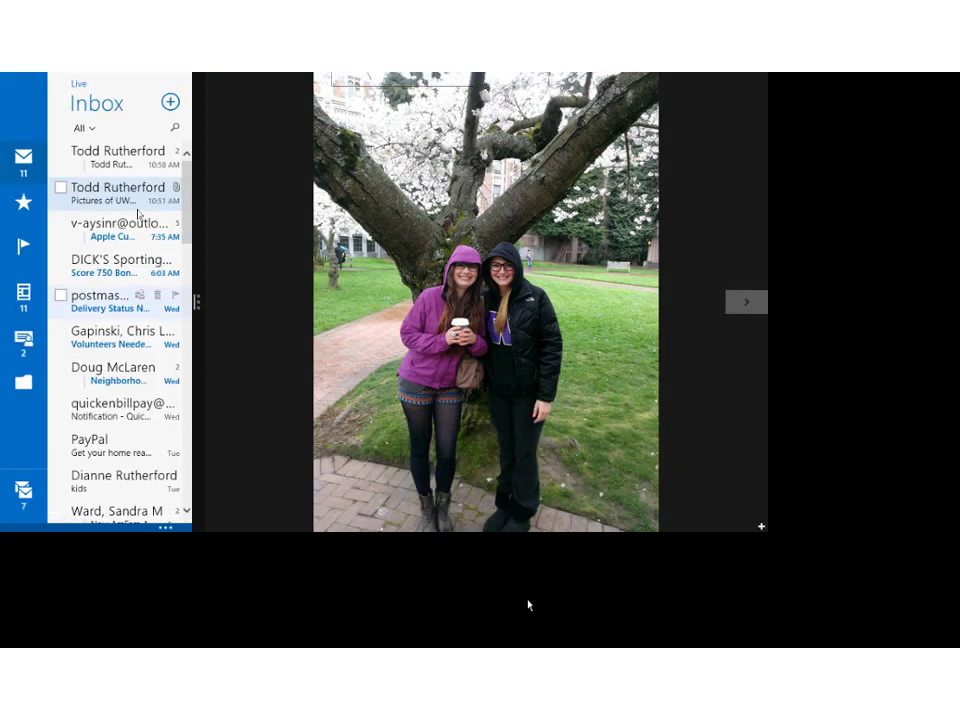
{"action": "scroll", "coordinate": [138, 213], "scroll_direction": "down", "scroll_amount": 10}
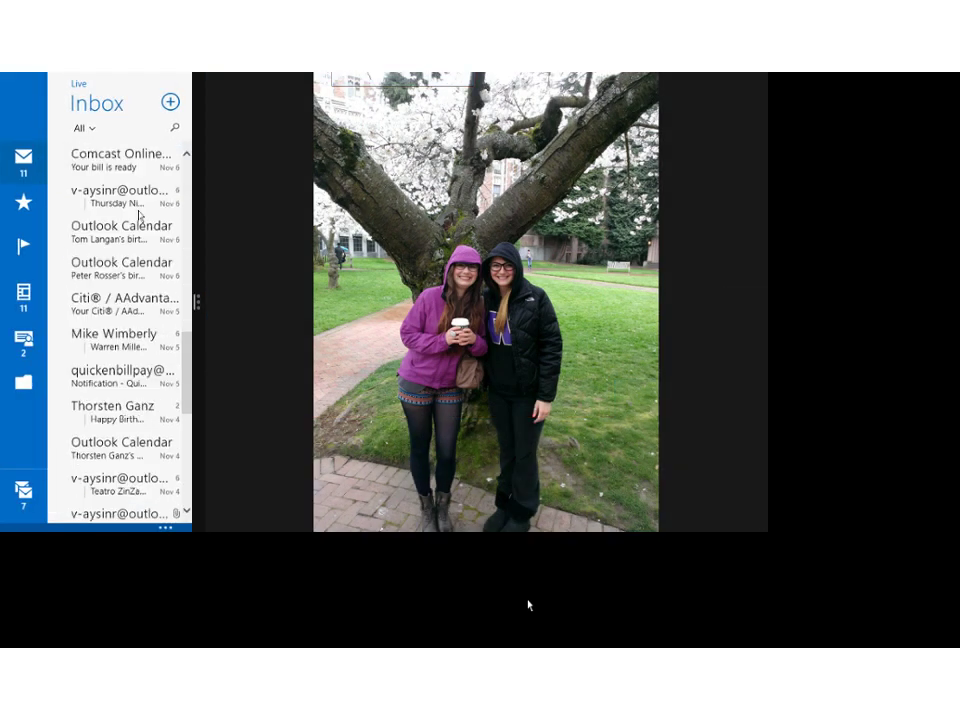
{"action": "scroll", "coordinate": [138, 213], "scroll_direction": "up", "scroll_amount": 10}
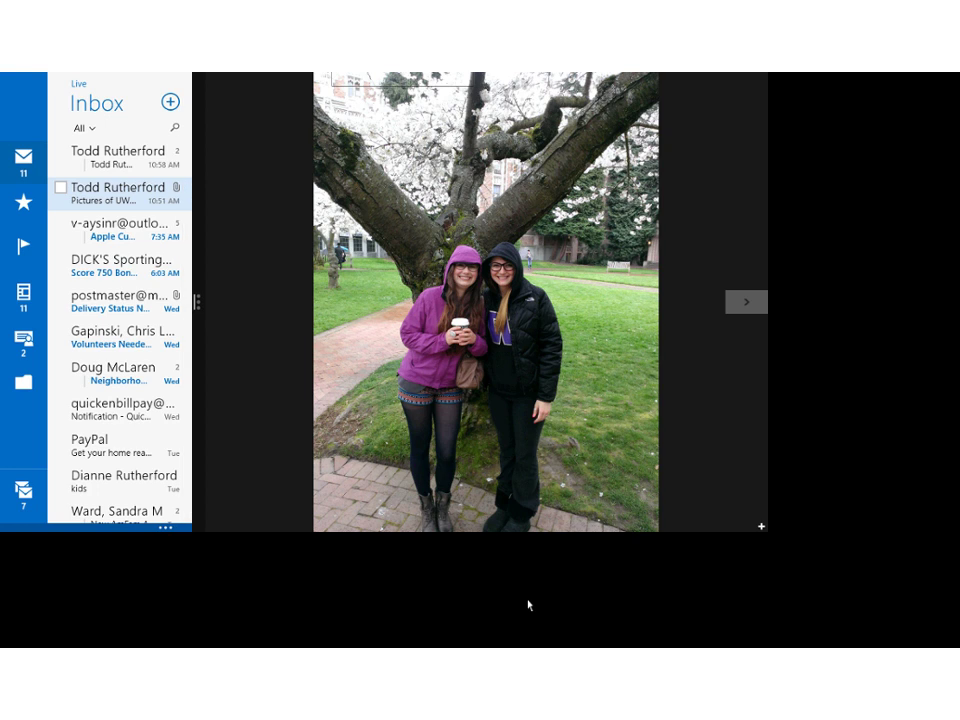
- Crop the attached photo to a landscape frame around the upper bodies of the two people
{"action": "right_click", "coordinate": [529, 605]}
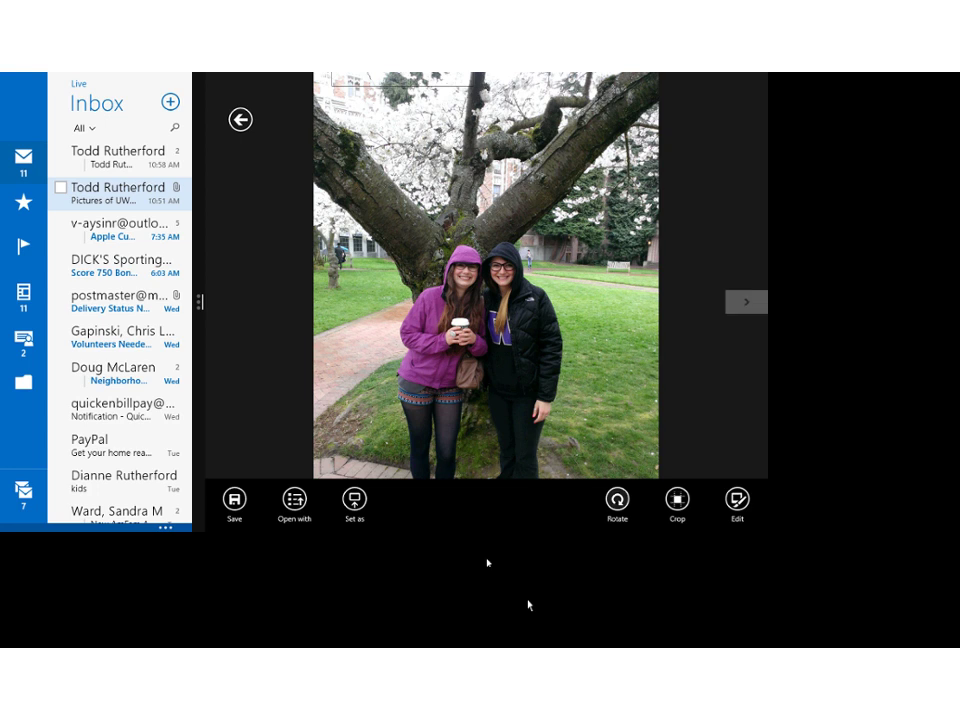
{"action": "left_click", "coordinate": [677, 499]}
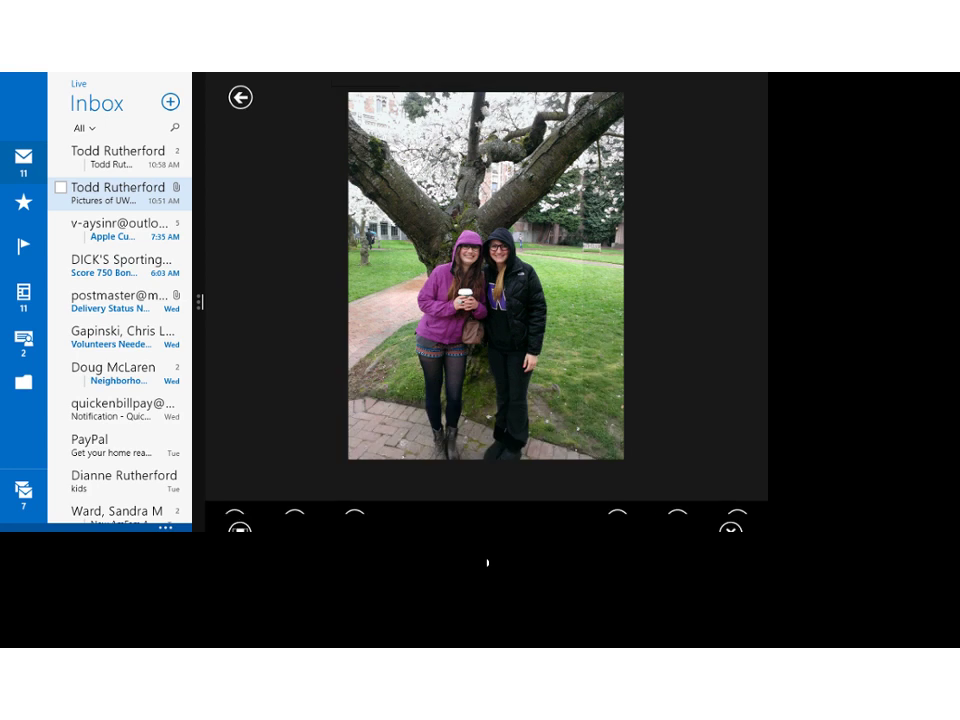
{"action": "left_click_drag", "start_coordinate": [565, 188], "coordinate": [592, 165]}
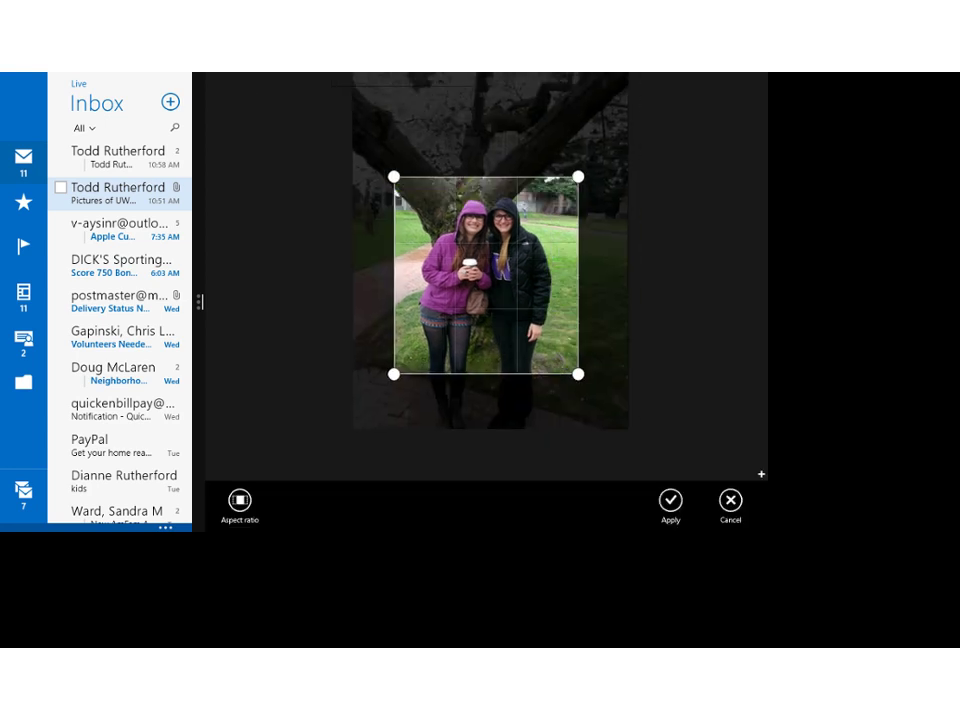
{"action": "left_click_drag", "start_coordinate": [578, 373], "coordinate": [569, 283]}
{"action": "left_click_drag", "start_coordinate": [574, 328], "coordinate": [589, 334]}
{"action": "left_click", "coordinate": [670, 500]}
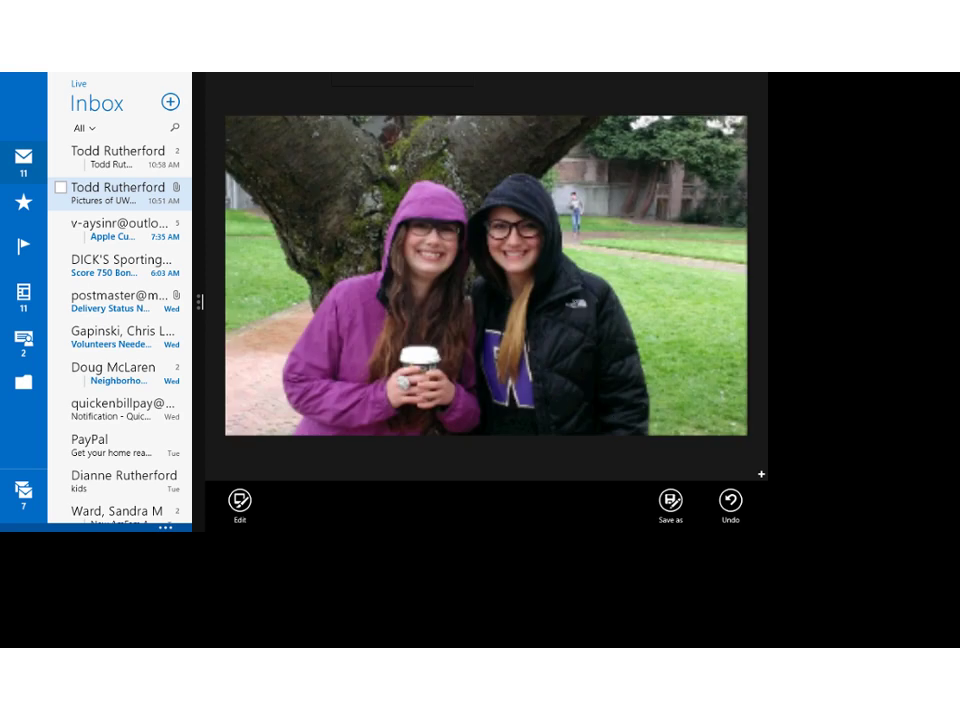
- Edit the cropped photo with a vignette of 93 and a selective focus centred on the two faces
{"action": "left_click", "coordinate": [310, 386]}
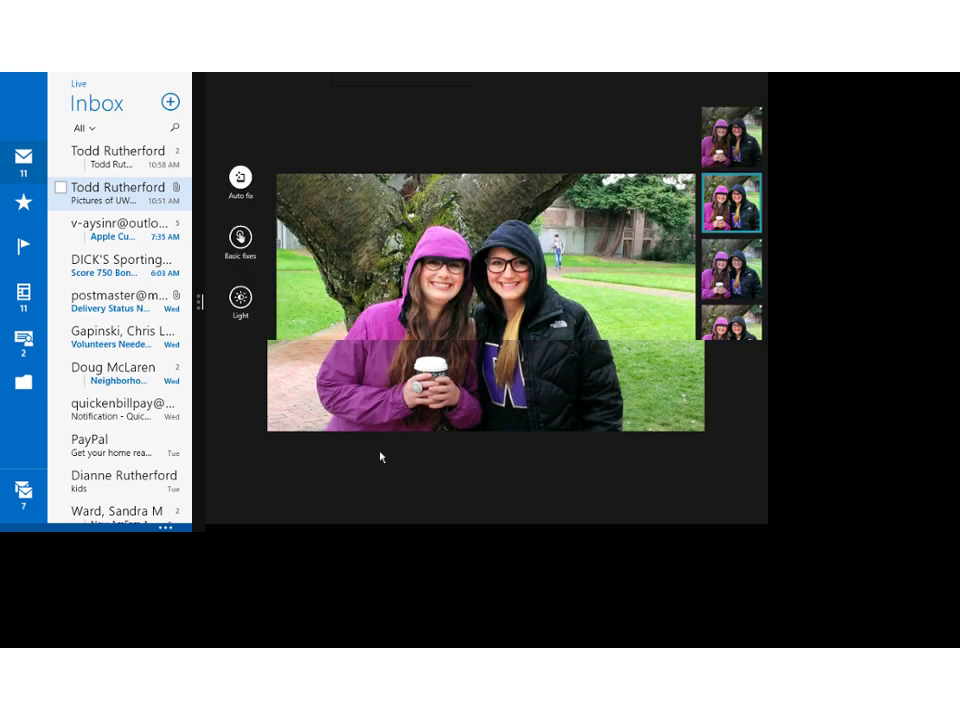
{"action": "left_click", "coordinate": [240, 417]}
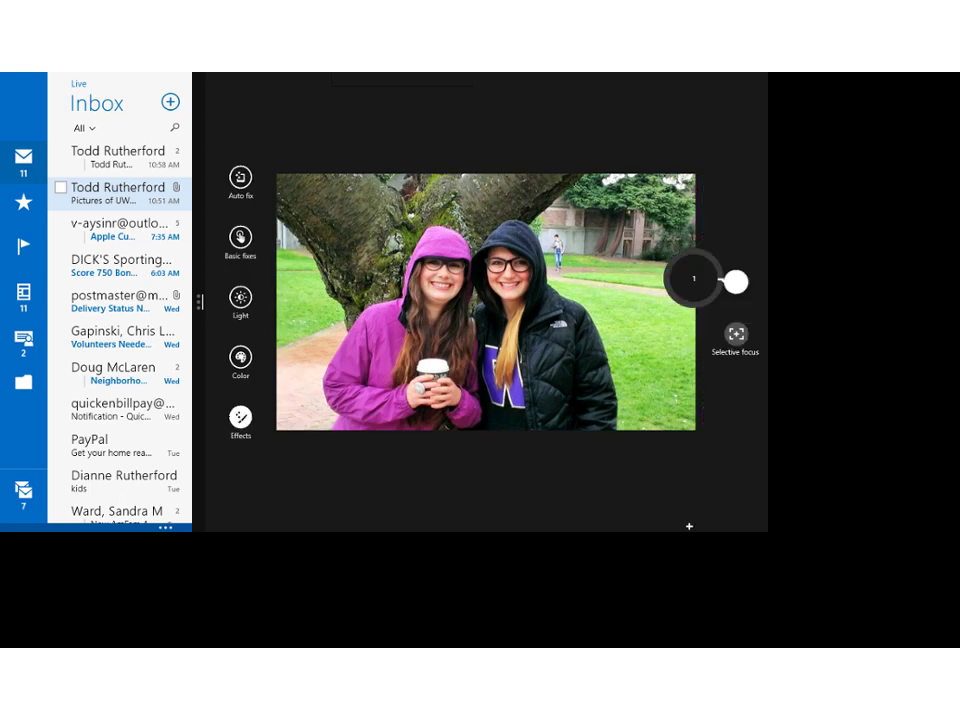
{"action": "mouse_move", "coordinate": [735, 282]}
{"action": "left_mouse_down"}
{"action": "mouse_move", "coordinate": [652, 264]}
{"action": "mouse_move", "coordinate": [661, 250]}
{"action": "mouse_move", "coordinate": [733, 260]}
{"action": "left_mouse_up"}
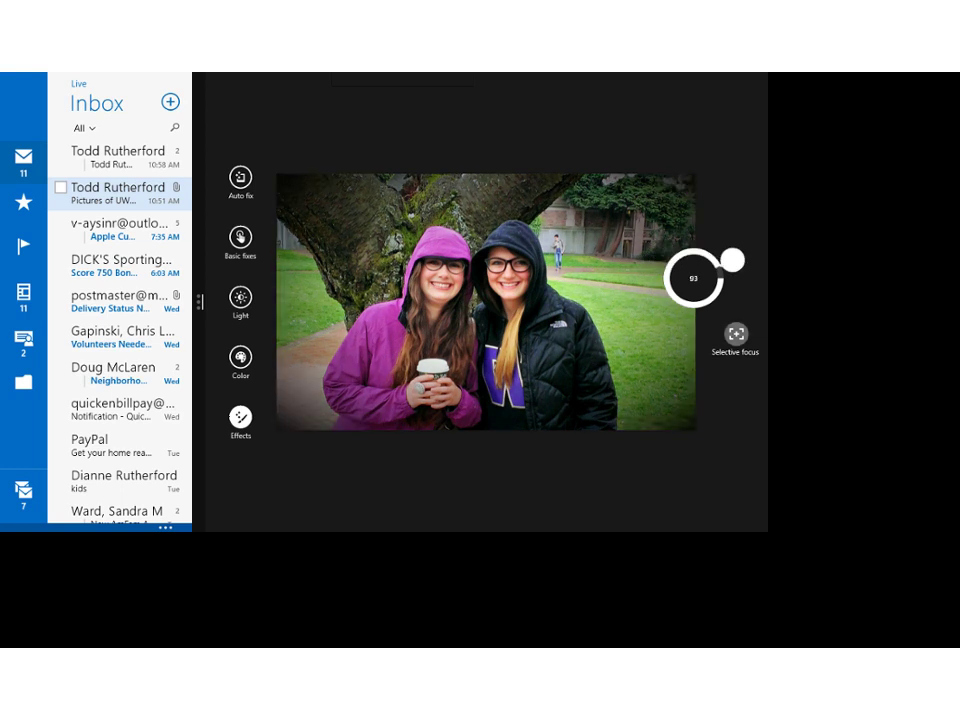
{"action": "left_click", "coordinate": [736, 334]}
{"action": "left_click_drag", "start_coordinate": [566, 275], "coordinate": [597, 275]}
{"action": "left_click_drag", "start_coordinate": [486, 275], "coordinate": [477, 241]}
{"action": "left_click", "coordinate": [670, 502]}
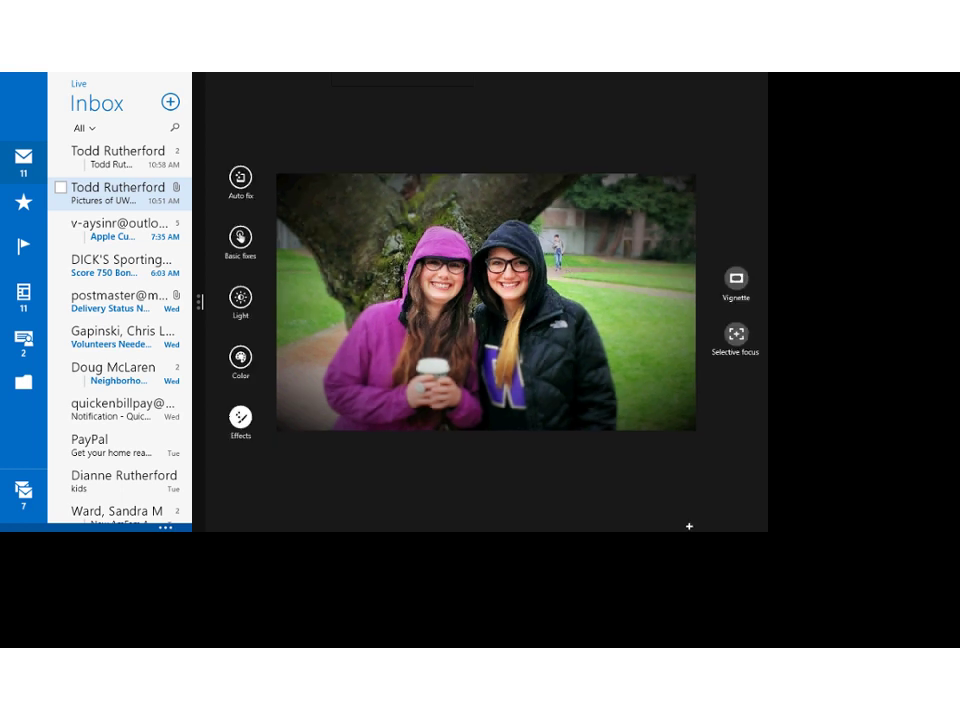
- Intensify the green of the grass beside the two people with Color enhance, and close the photo
{"action": "left_click", "coordinate": [240, 357]}
{"action": "left_click_drag", "start_coordinate": [731, 386], "coordinate": [642, 328]}
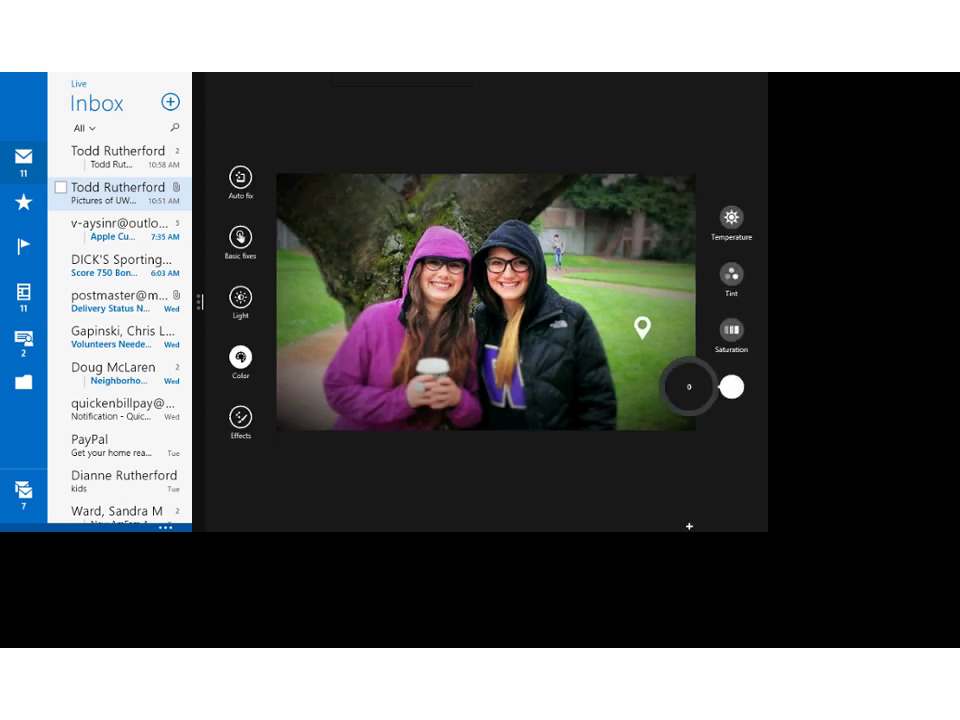
{"action": "left_click_drag", "start_coordinate": [731, 388], "coordinate": [707, 424]}
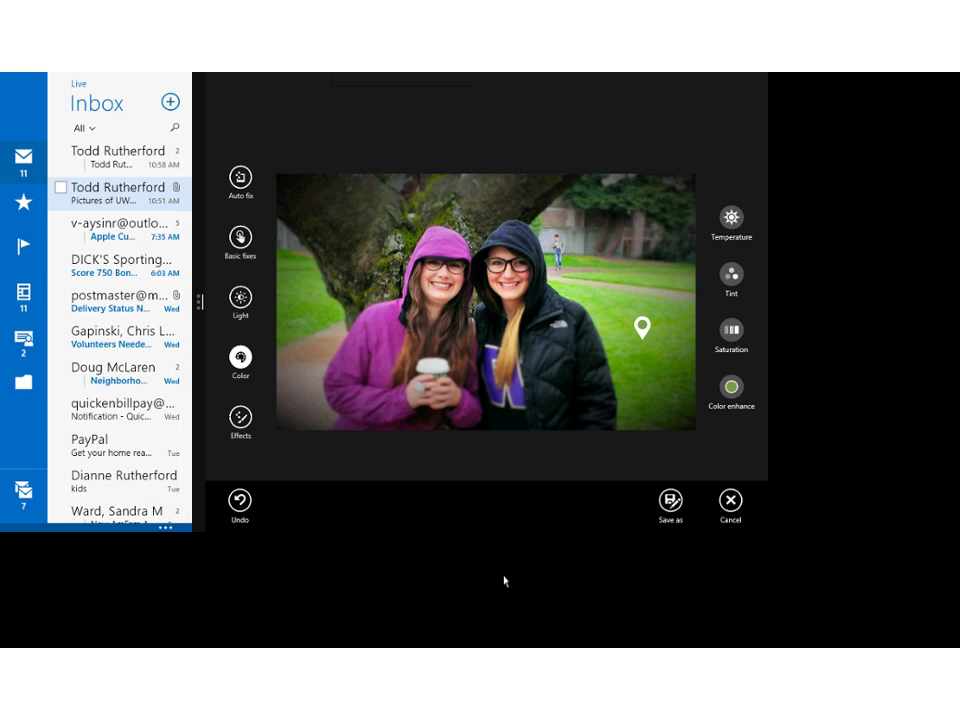
{"action": "left_click", "coordinate": [671, 506]}
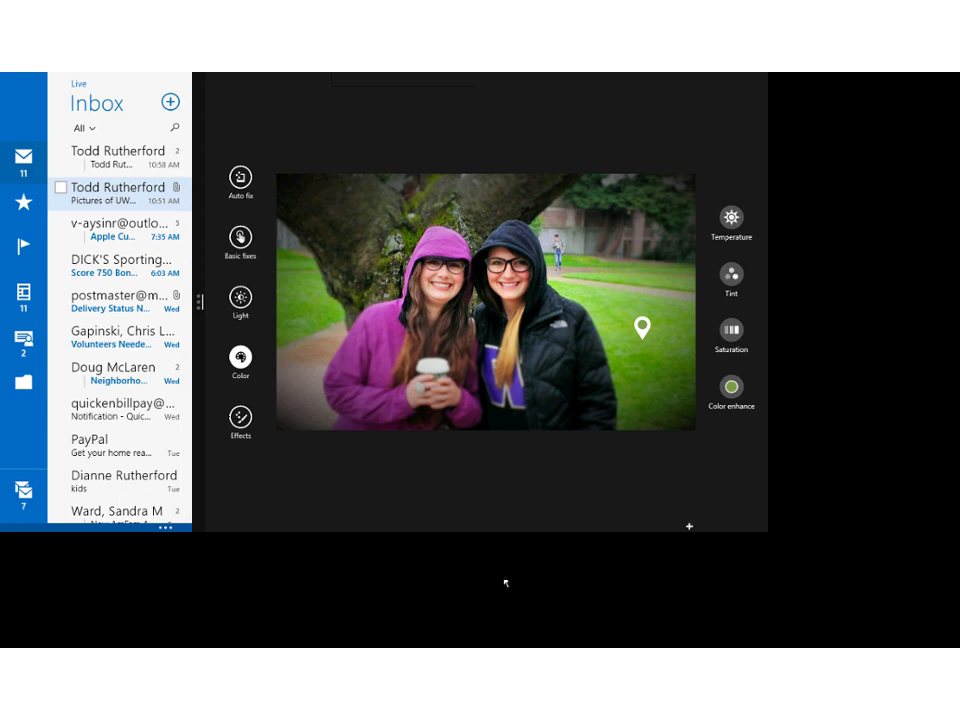
{"action": "key", "text": "alt+F4"}
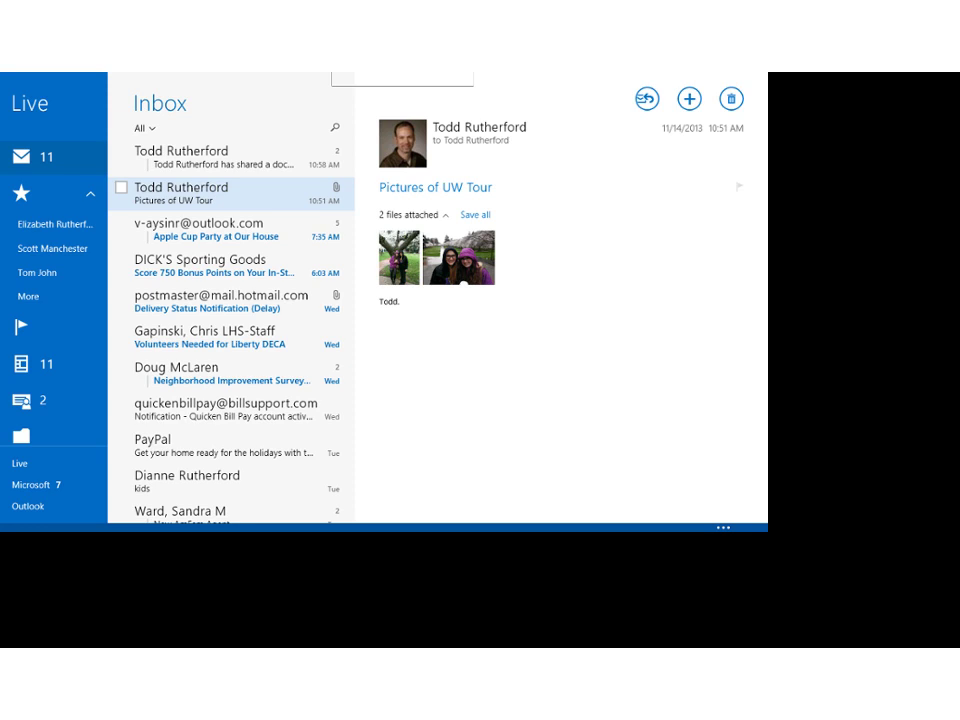
{"action": "key", "text": "super+z"}
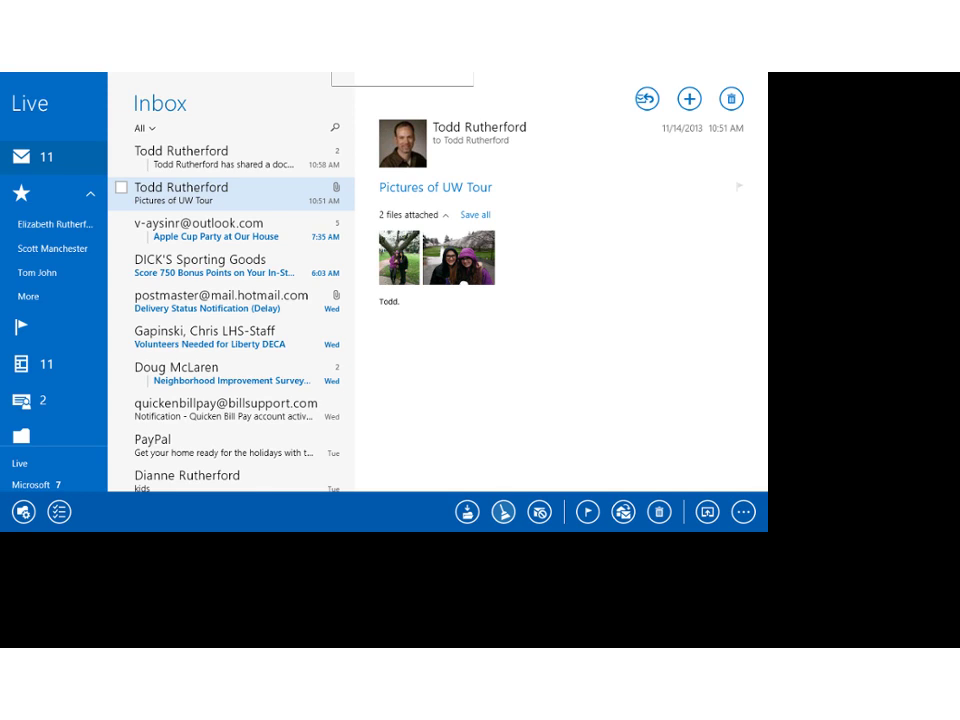
{"action": "left_click", "coordinate": [503, 512]}
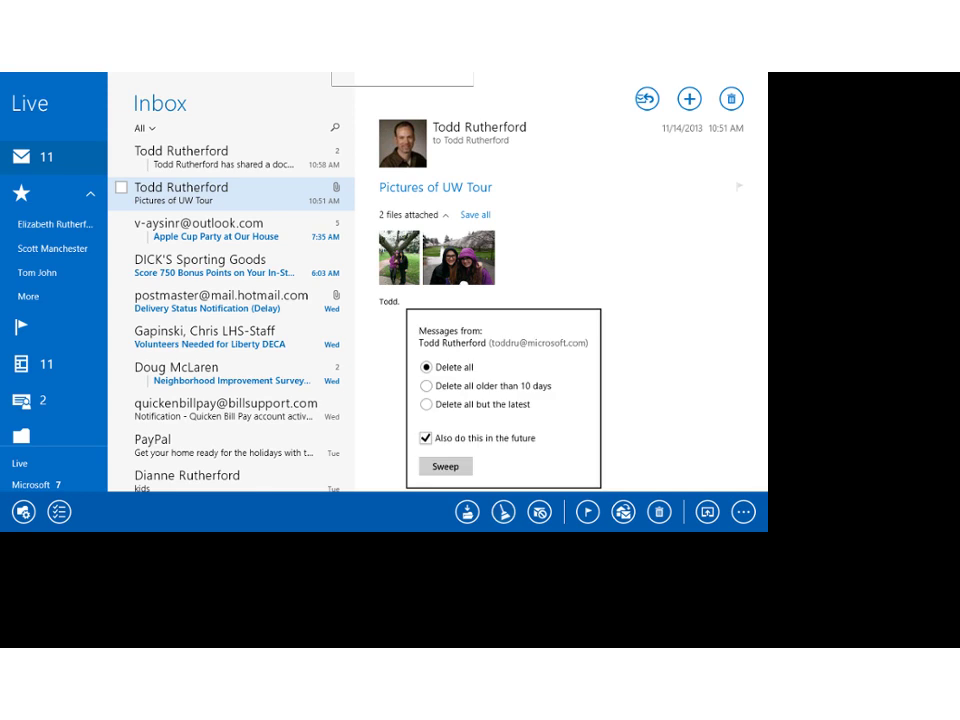
{"action": "left_click", "coordinate": [322, 300]}
{"action": "left_click", "coordinate": [503, 512]}
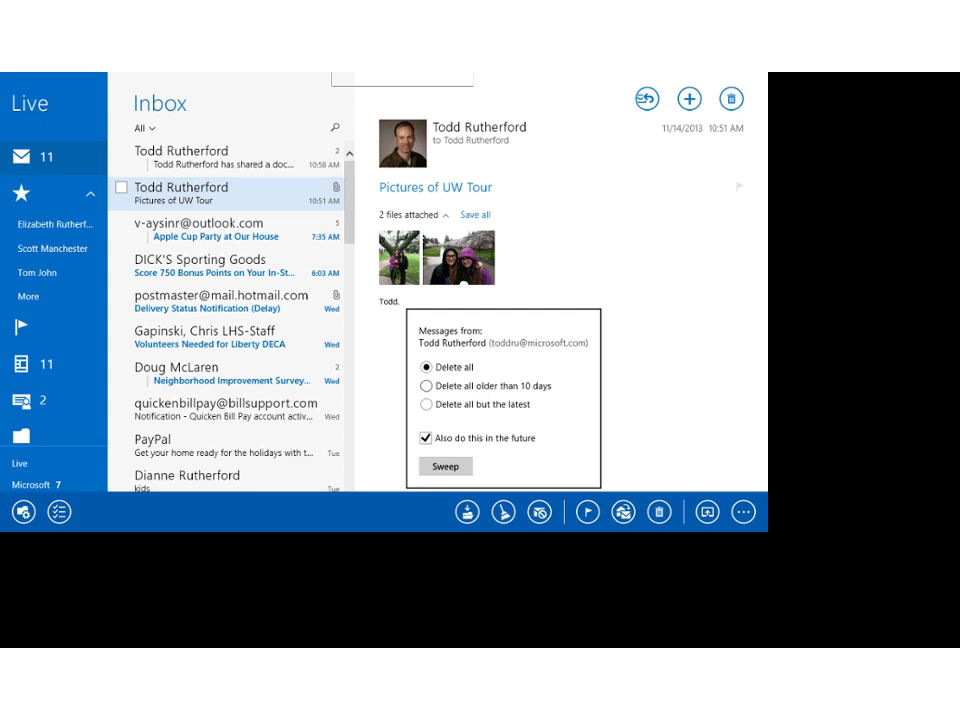
{"action": "left_click", "coordinate": [300, 230]}
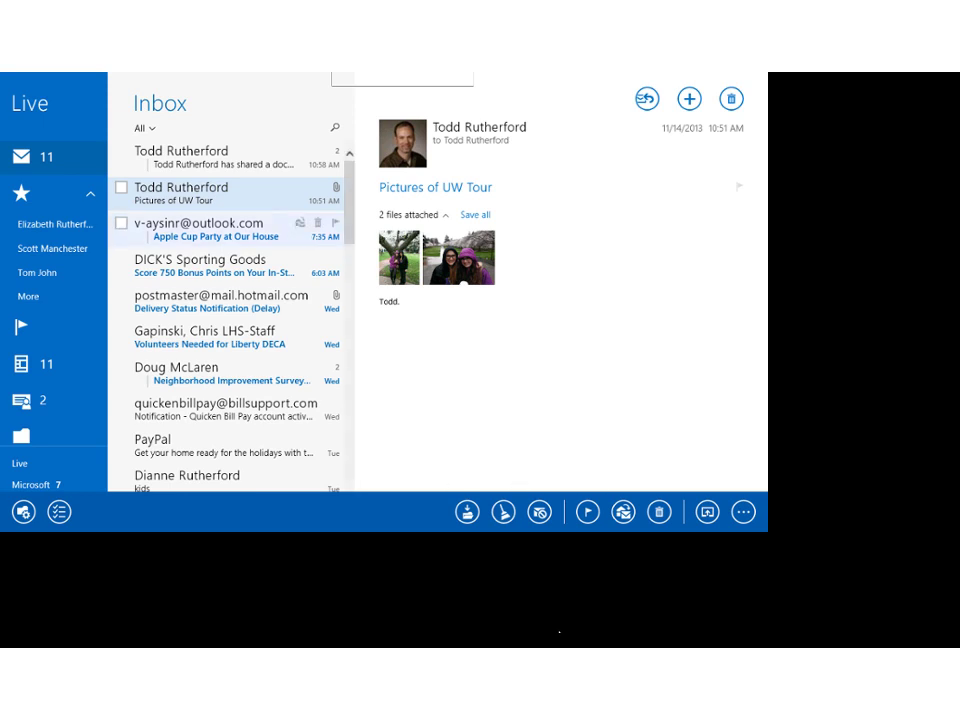
- Sweep the DICK'S Sporting Goods messages with Delete all older than 10 days and Also do this in the future
{"action": "left_click", "coordinate": [194, 266]}
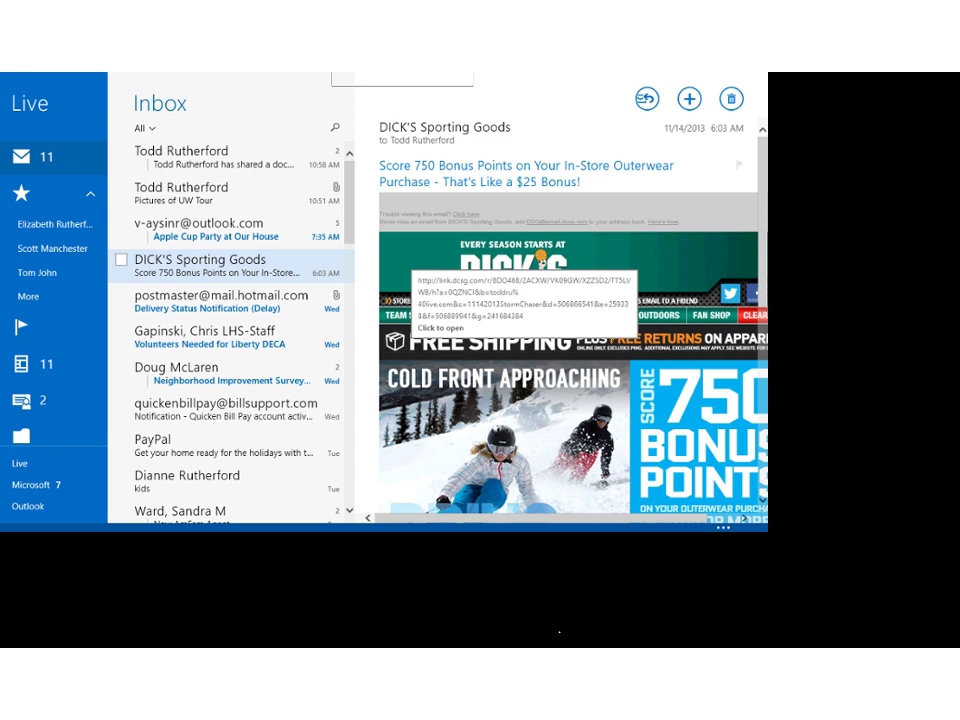
{"action": "key", "text": "super+z"}
{"action": "left_click", "coordinate": [503, 512]}
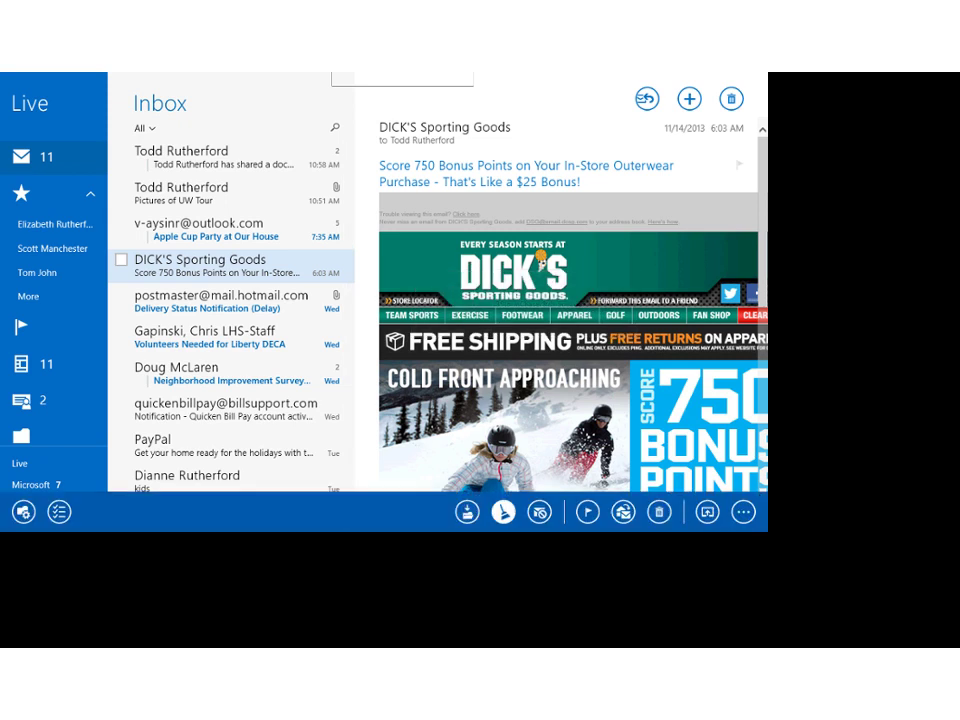
{"action": "left_click", "coordinate": [417, 386]}
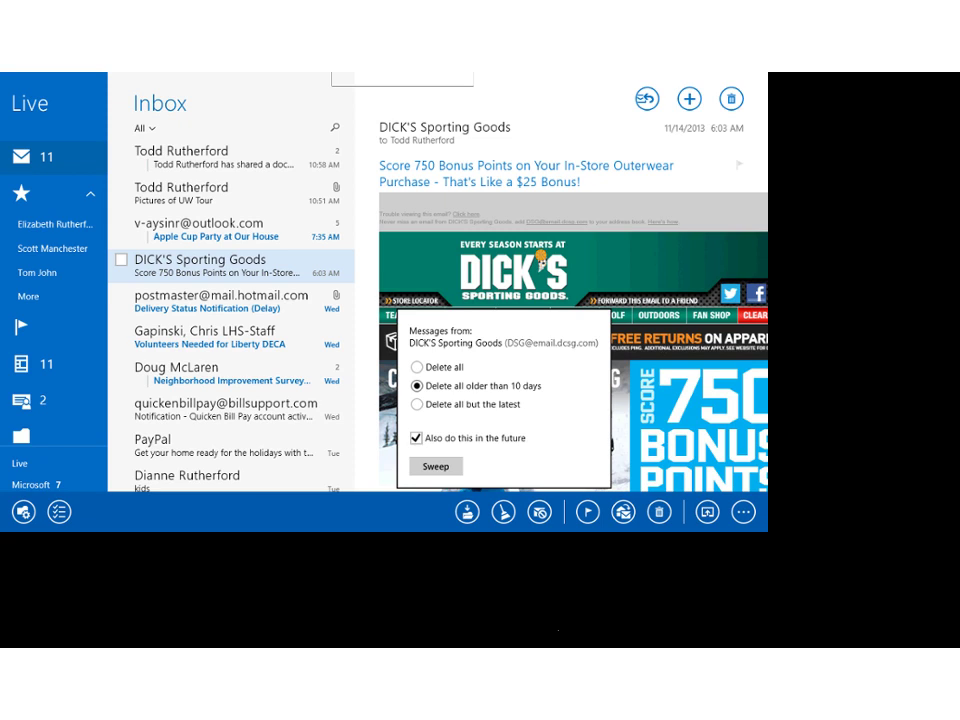
{"action": "left_click", "coordinate": [436, 466]}
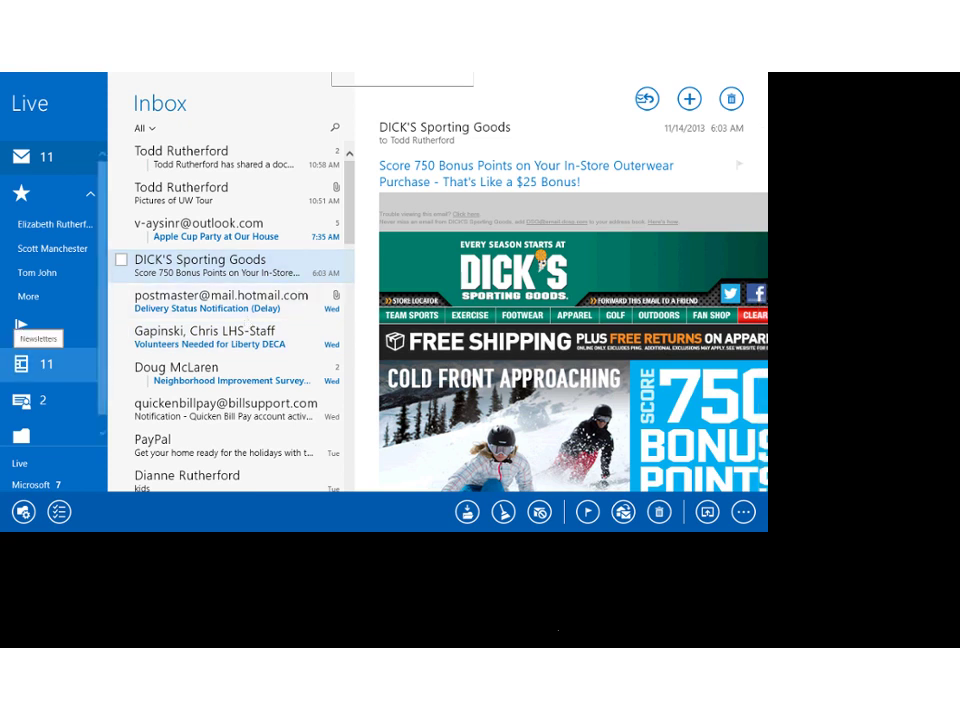
- View the Social updates and Newsletters folders, including the Skype newsletter, and return to Social updates
{"action": "left_click", "coordinate": [40, 400]}
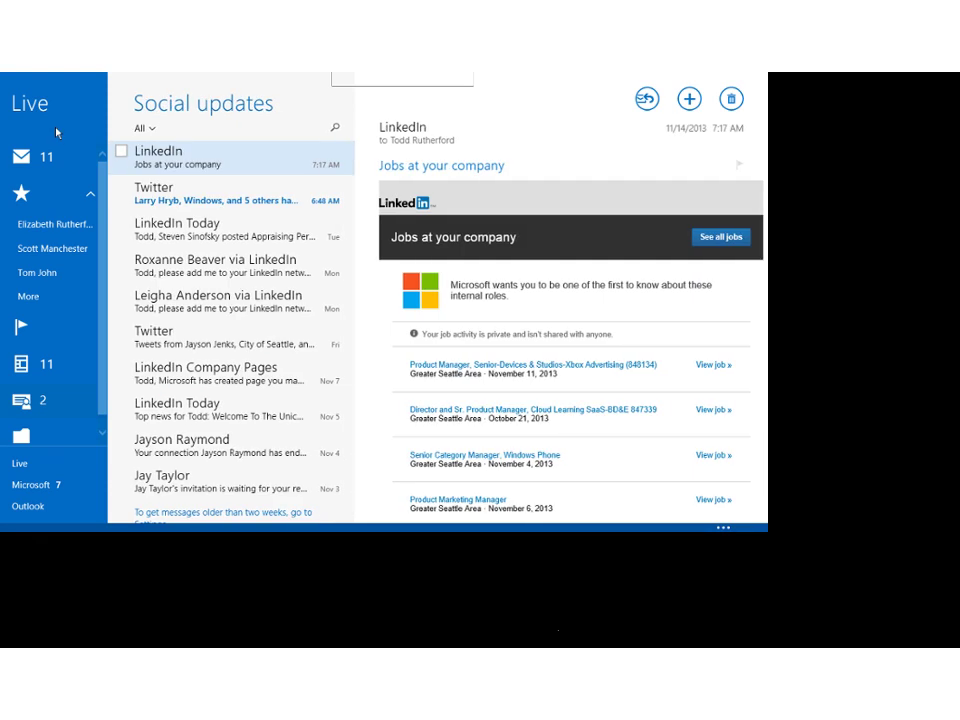
{"action": "key", "text": "Up"}
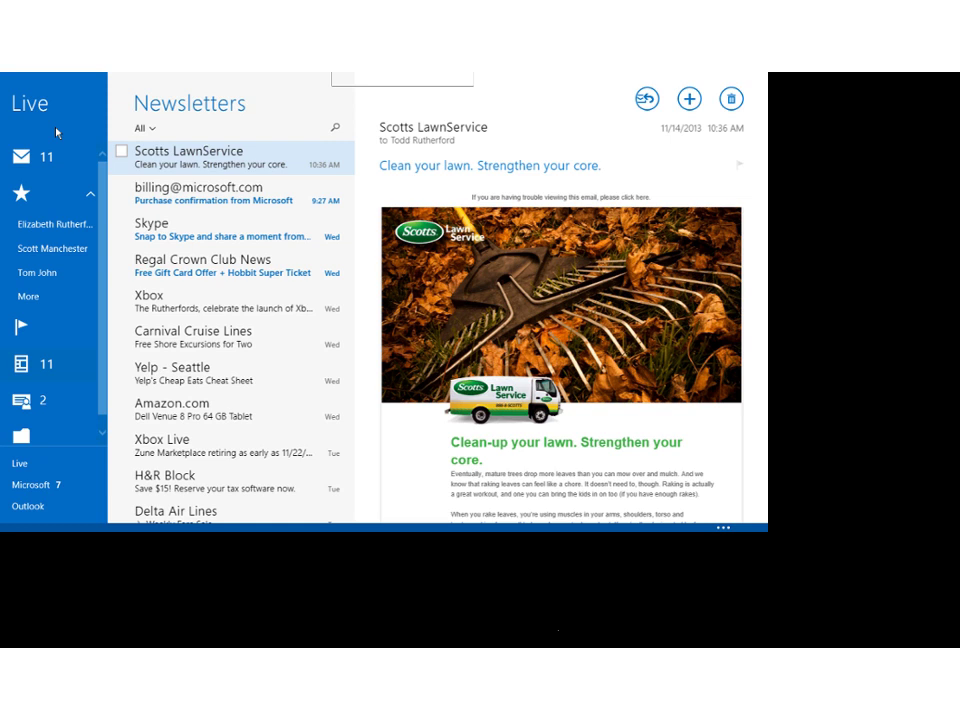
{"action": "left_click", "coordinate": [165, 230]}
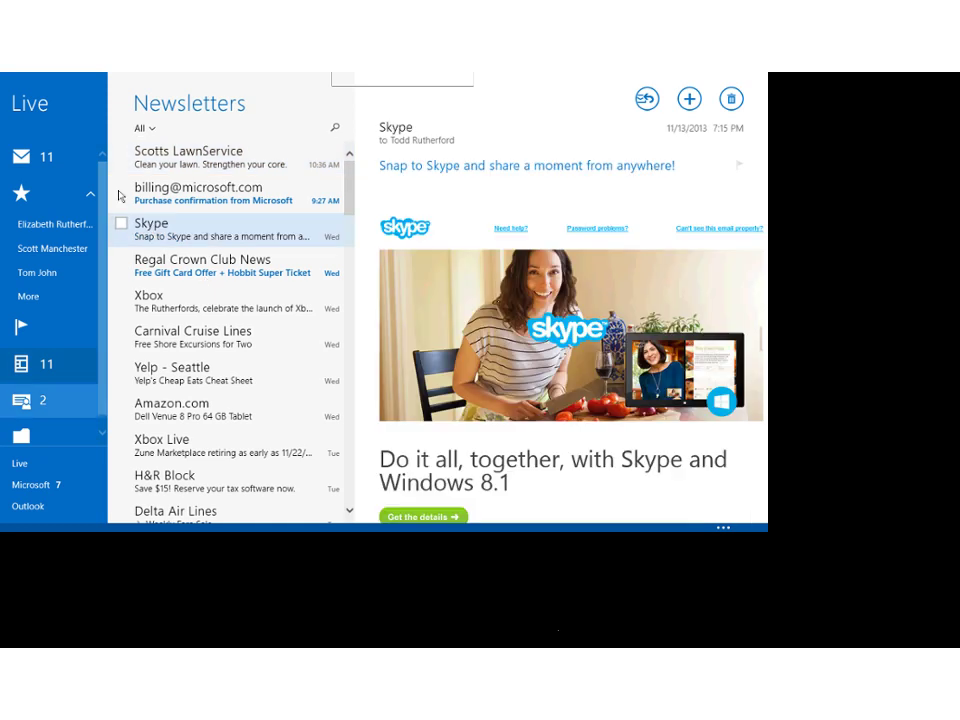
{"action": "left_click", "coordinate": [43, 400]}
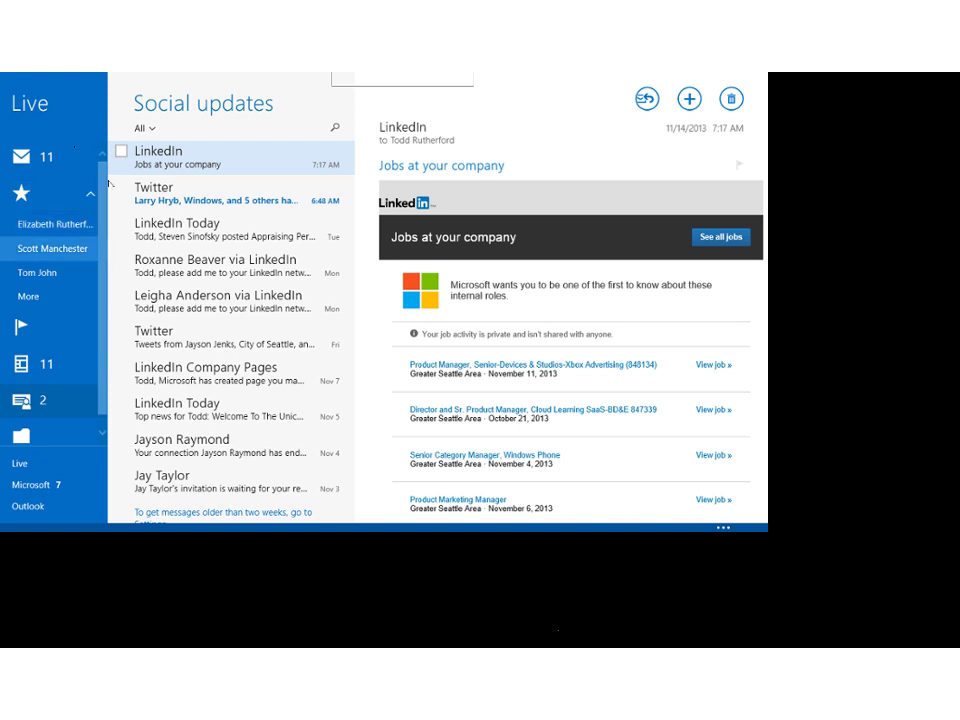
- View the messages of the second favorite contact, and those of the second contact in the Frequent list
{"action": "left_click", "coordinate": [52, 248]}
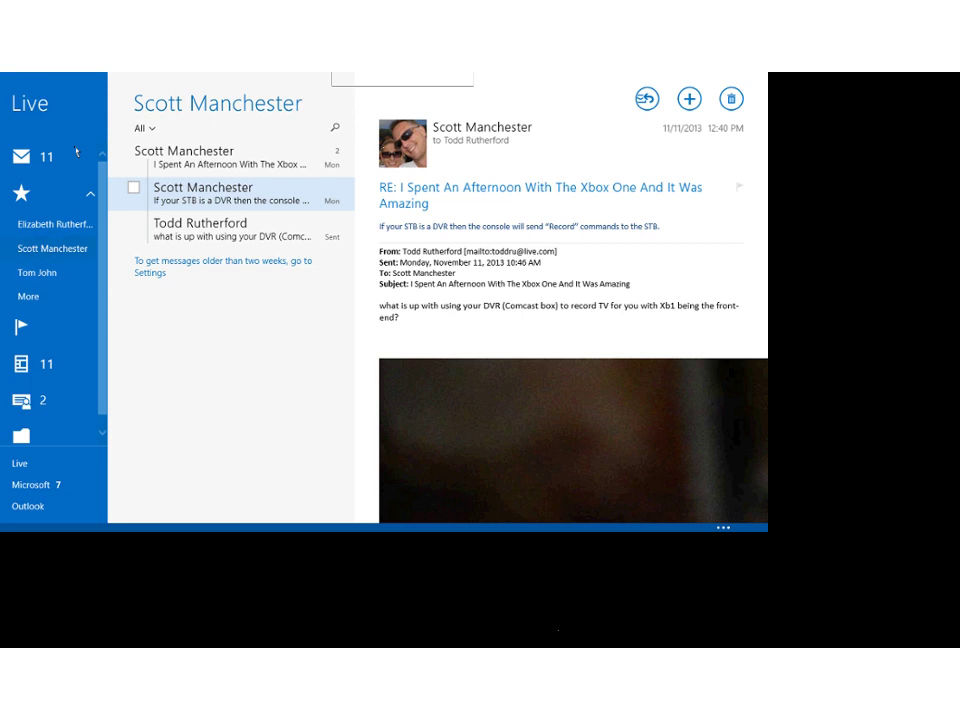
{"action": "left_click", "coordinate": [28, 296]}
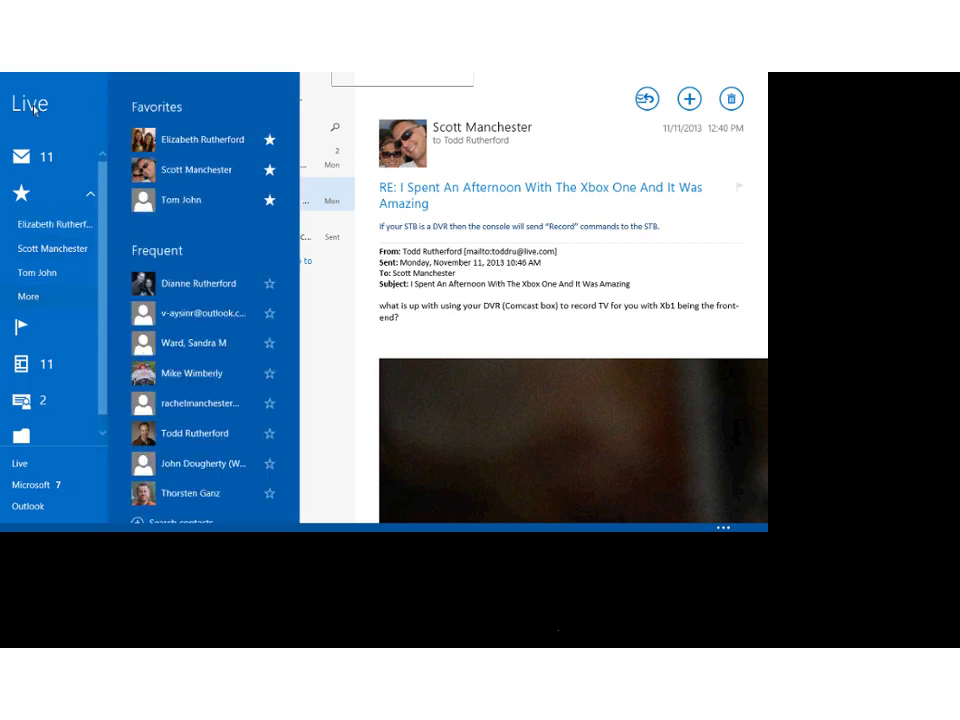
{"action": "left_click", "coordinate": [229, 306]}
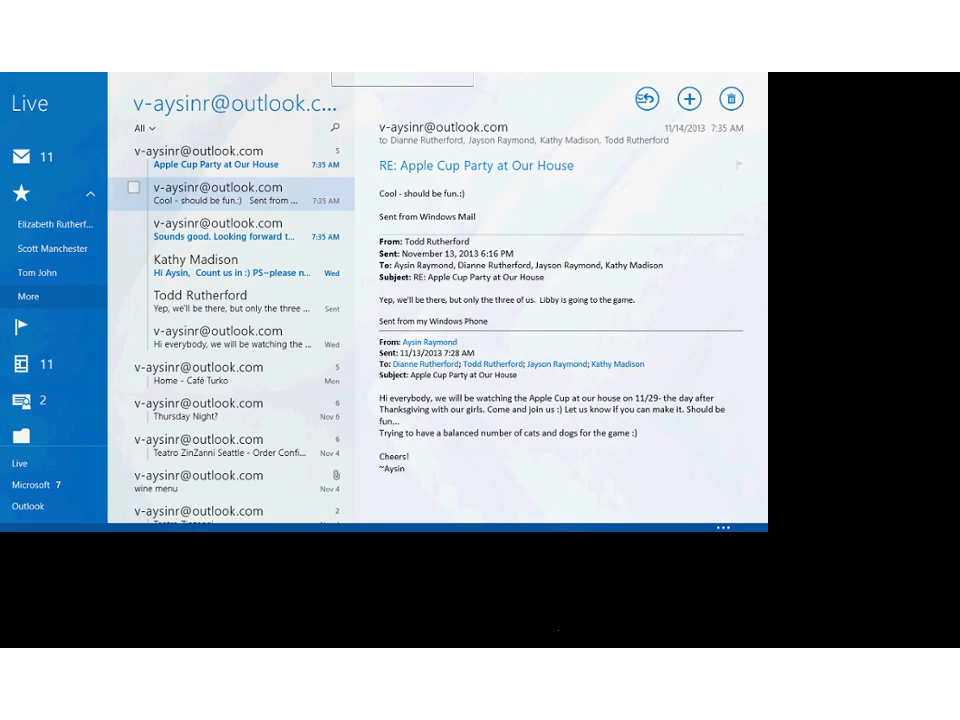
- Open the Education news topic from the Start screen and look through its articles
{"action": "key", "text": "super"}
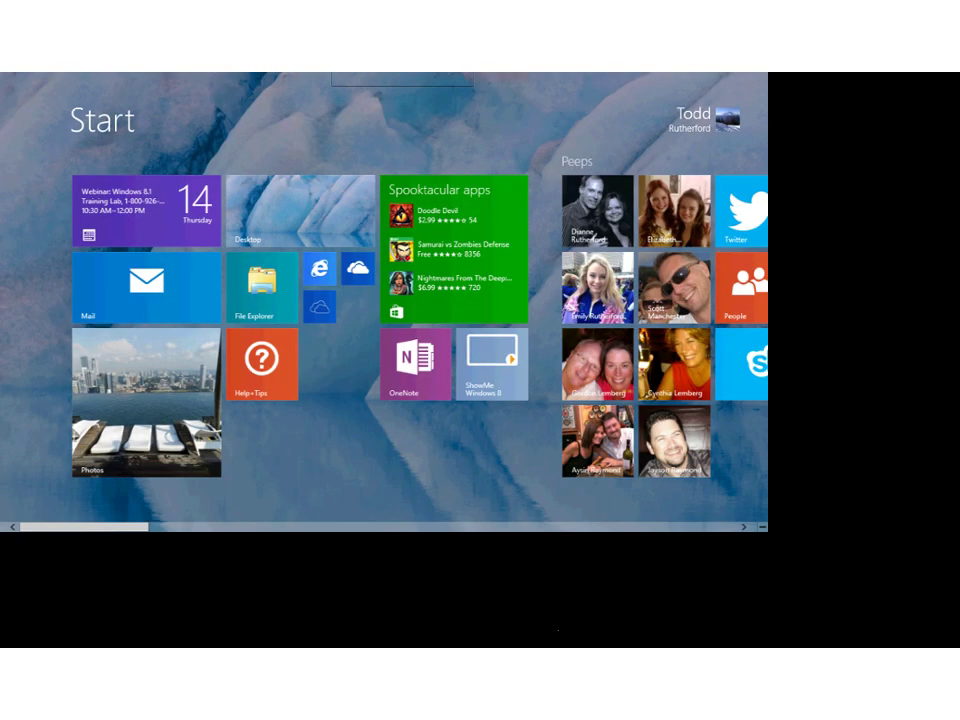
{"action": "scroll", "coordinate": [384, 325], "scroll_direction": "down", "scroll_amount": 3}
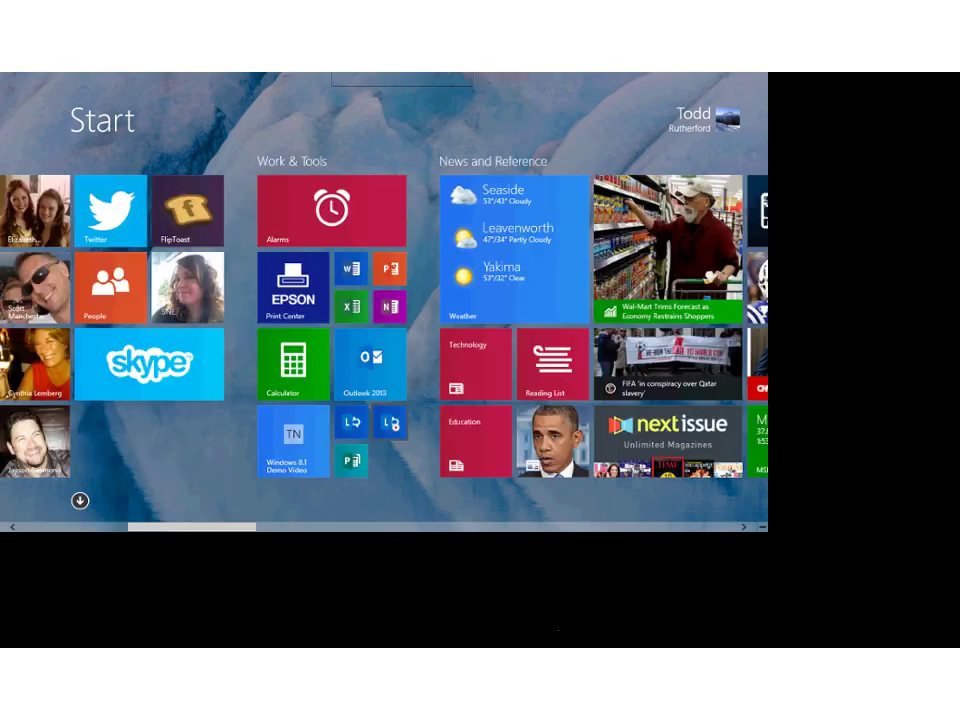
{"action": "left_click_drag", "start_coordinate": [476, 440], "coordinate": [449, 422]}
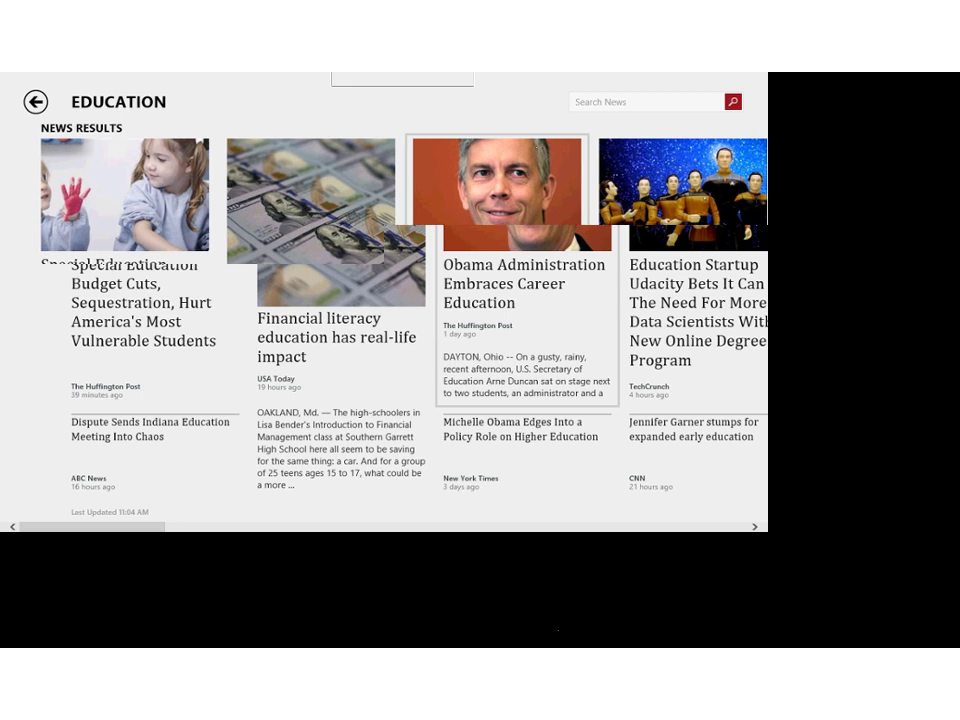
{"action": "scroll", "coordinate": [384, 300], "scroll_direction": "right", "scroll_amount": 3}
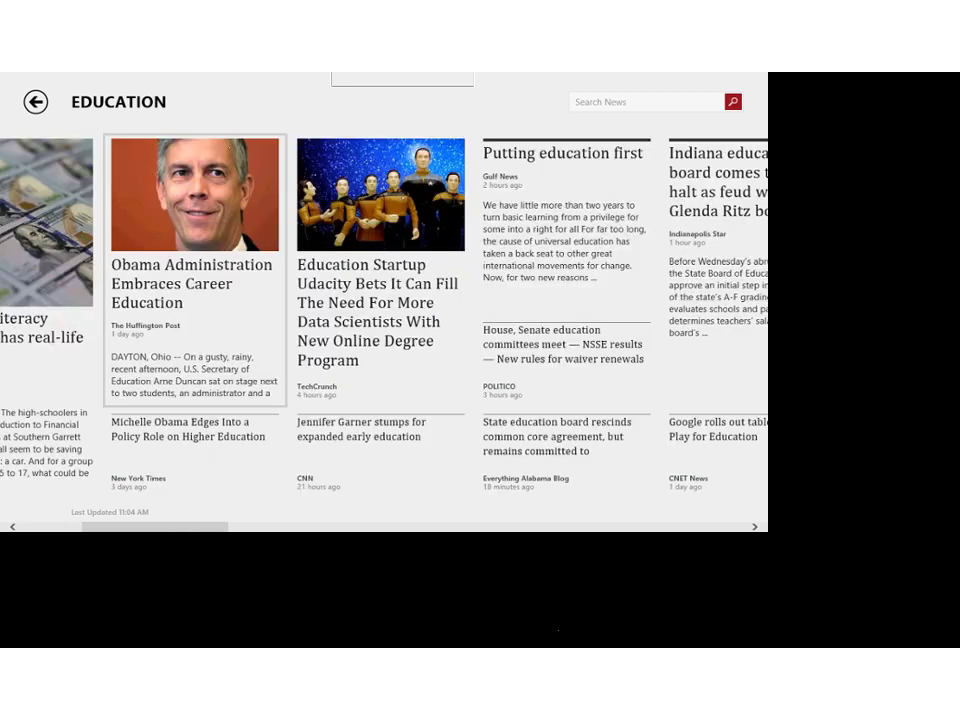
{"action": "scroll", "coordinate": [384, 300], "scroll_direction": "left", "scroll_amount": 3}
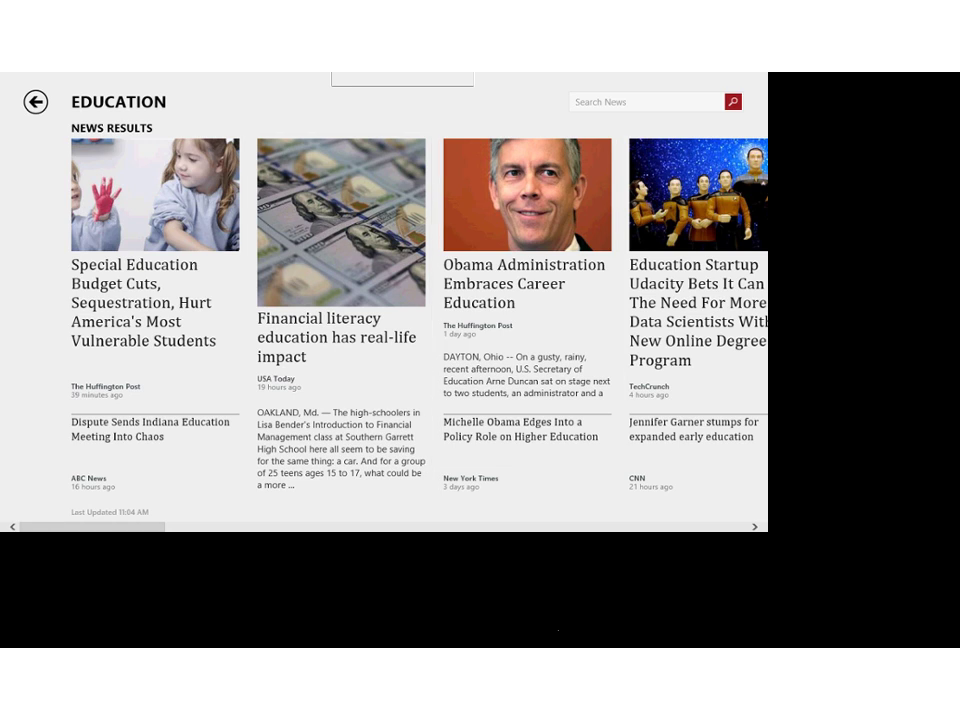
- Search the news for "digital literacy" and open the article "Battle for literacy goes digital"
{"action": "left_click", "coordinate": [646, 101]}
{"action": "type", "text": "Digital "}
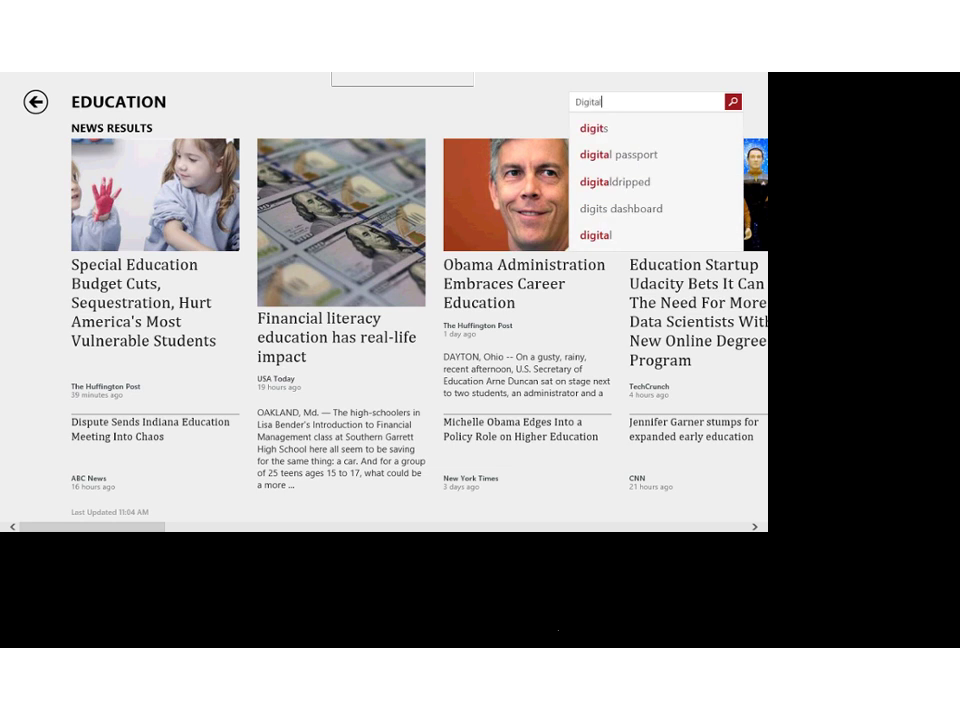
{"action": "type", "text": " Liter"}
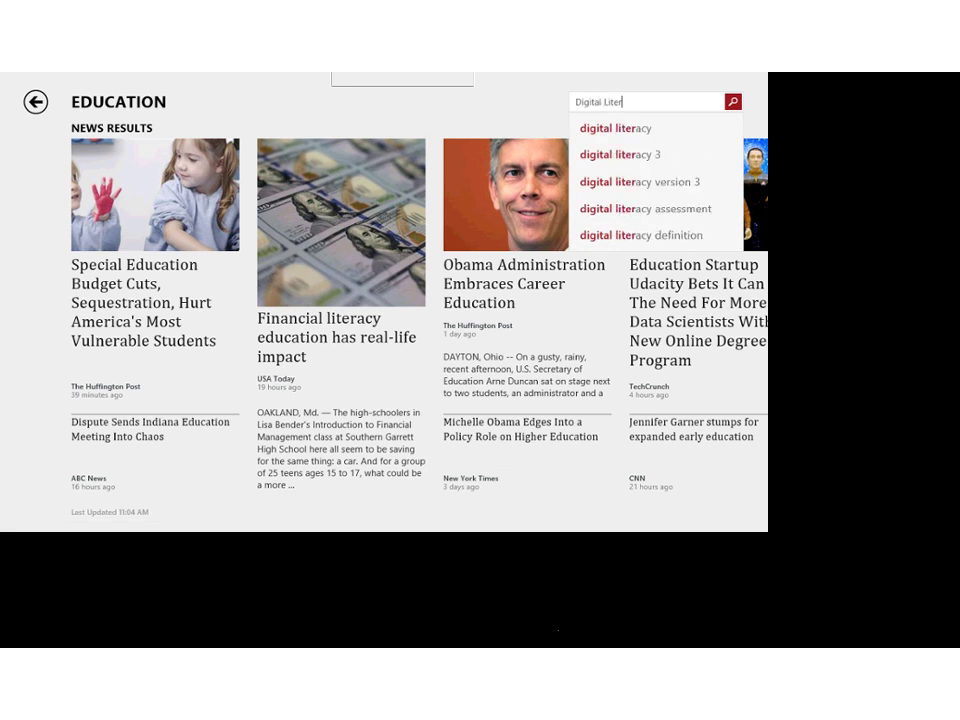
{"action": "key", "text": "Down"}
{"action": "key", "text": "Return"}
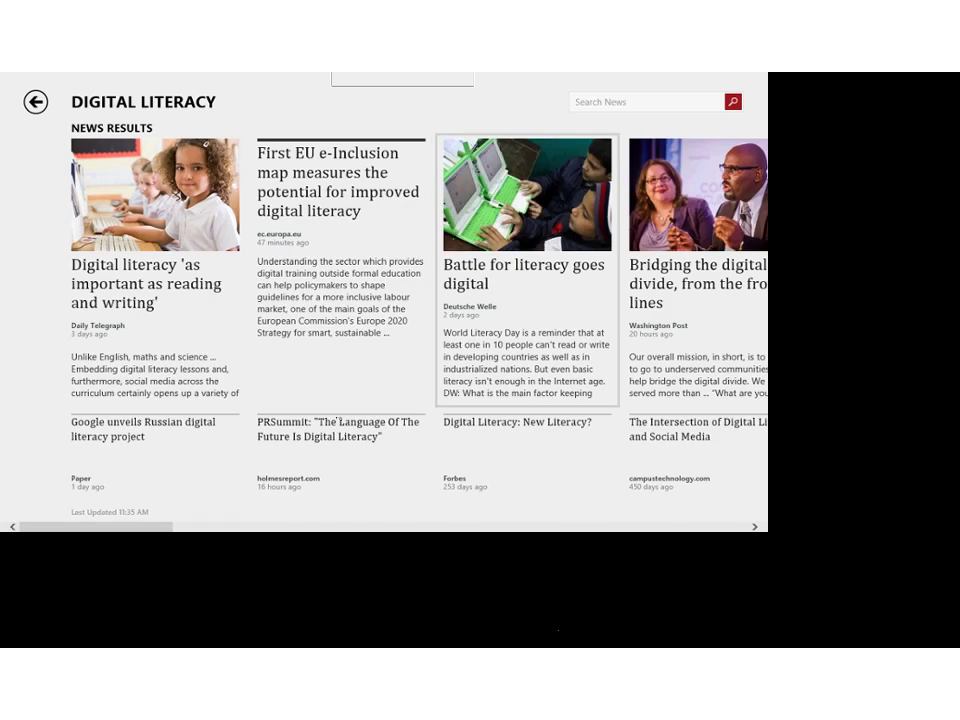
{"action": "key", "text": "Return"}
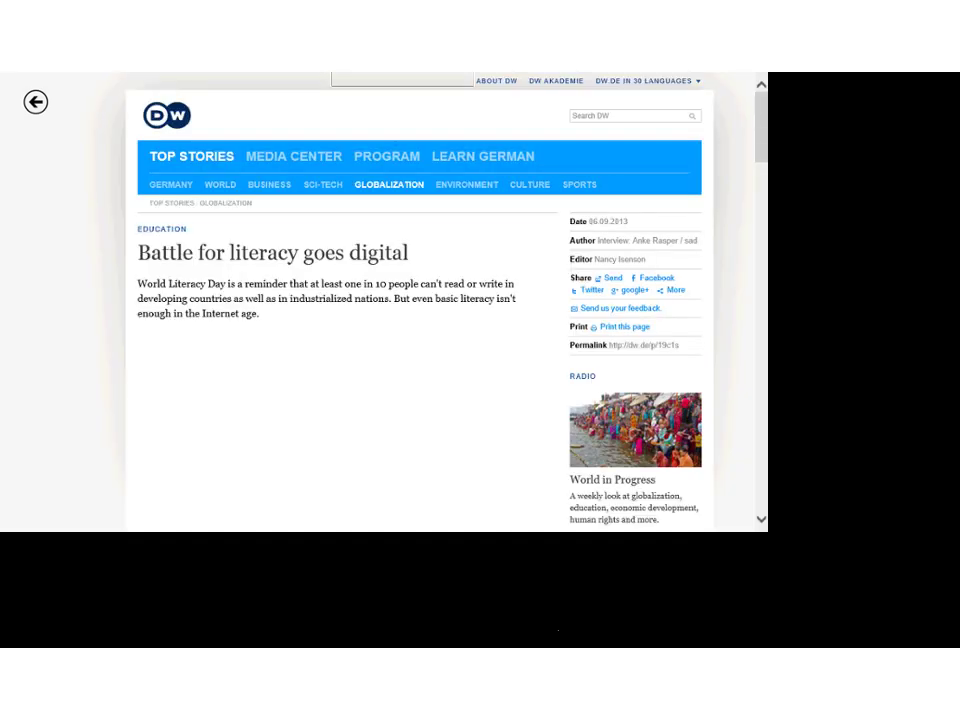
- Share the article "Battle for literacy goes digital" with Reading List and add it there
{"action": "mouse_move", "coordinate": [766, 530]}
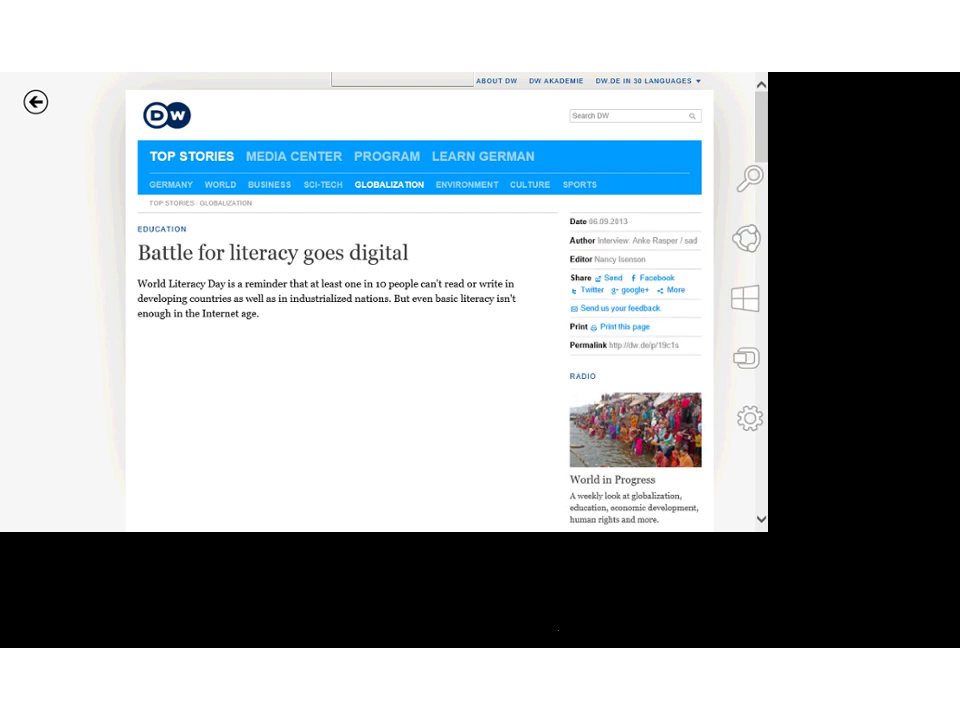
{"action": "mouse_move", "coordinate": [741, 238]}
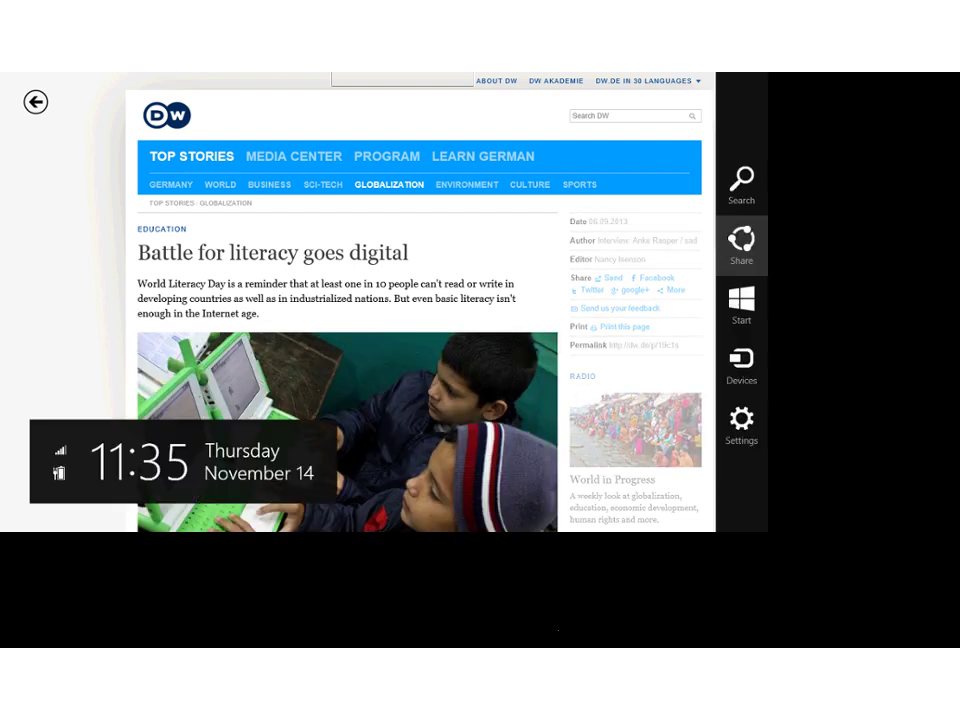
{"action": "left_click", "coordinate": [741, 238]}
{"action": "left_click", "coordinate": [640, 407]}
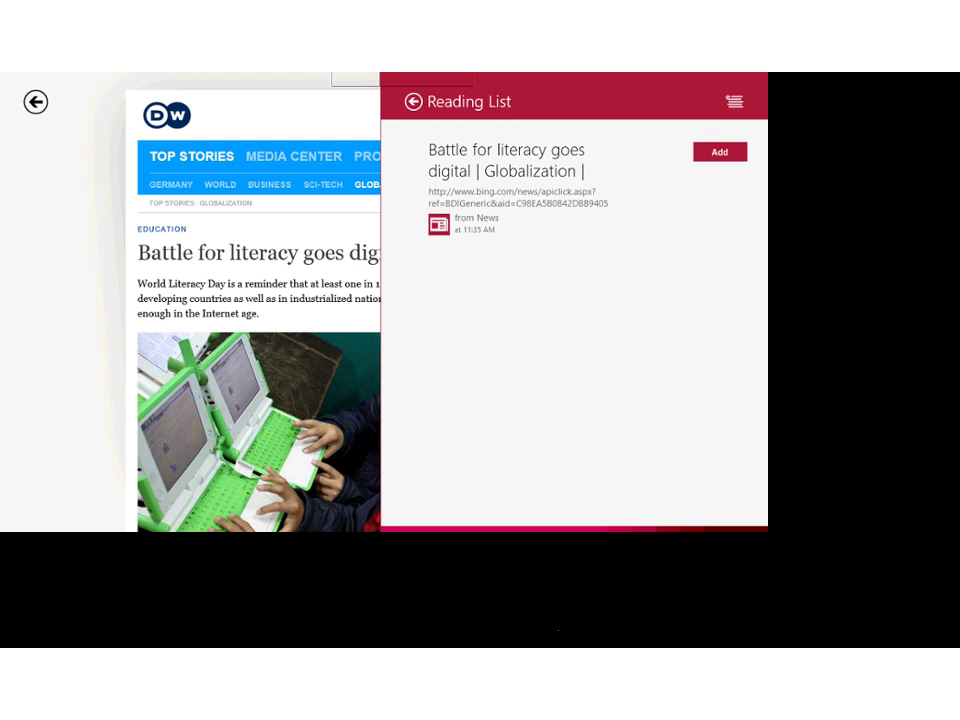
{"action": "left_click", "coordinate": [719, 152]}
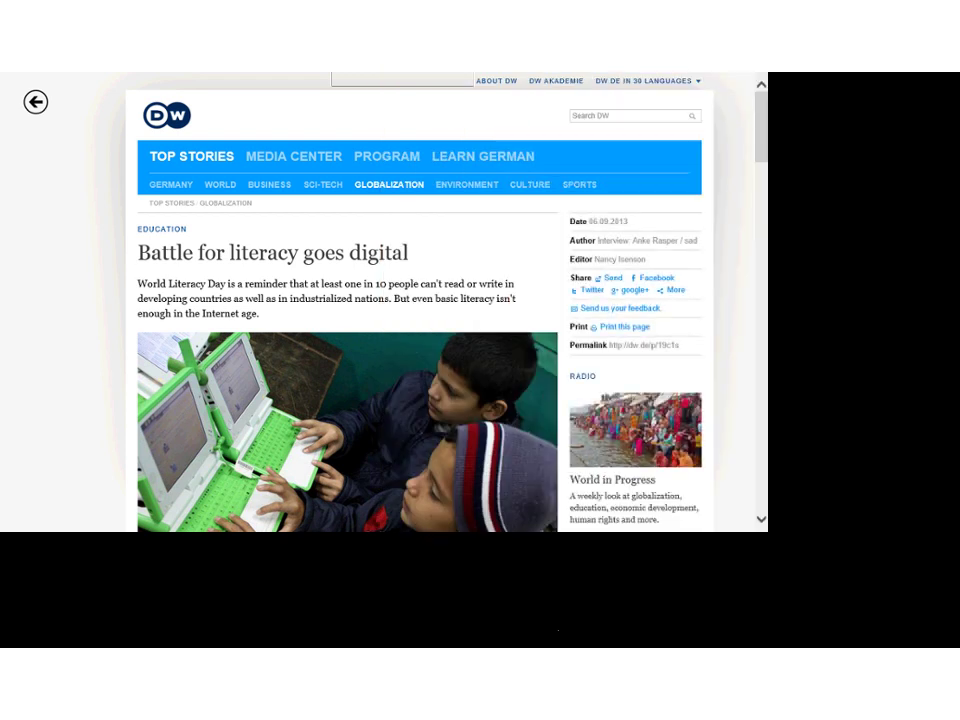
- Switch to the Reading List app and look through the saved items of today, last week, last month and earlier
{"action": "scroll", "coordinate": [122, 199], "scroll_direction": "down", "scroll_amount": 1}
{"action": "scroll", "coordinate": [122, 199], "scroll_direction": "down", "scroll_amount": 1}
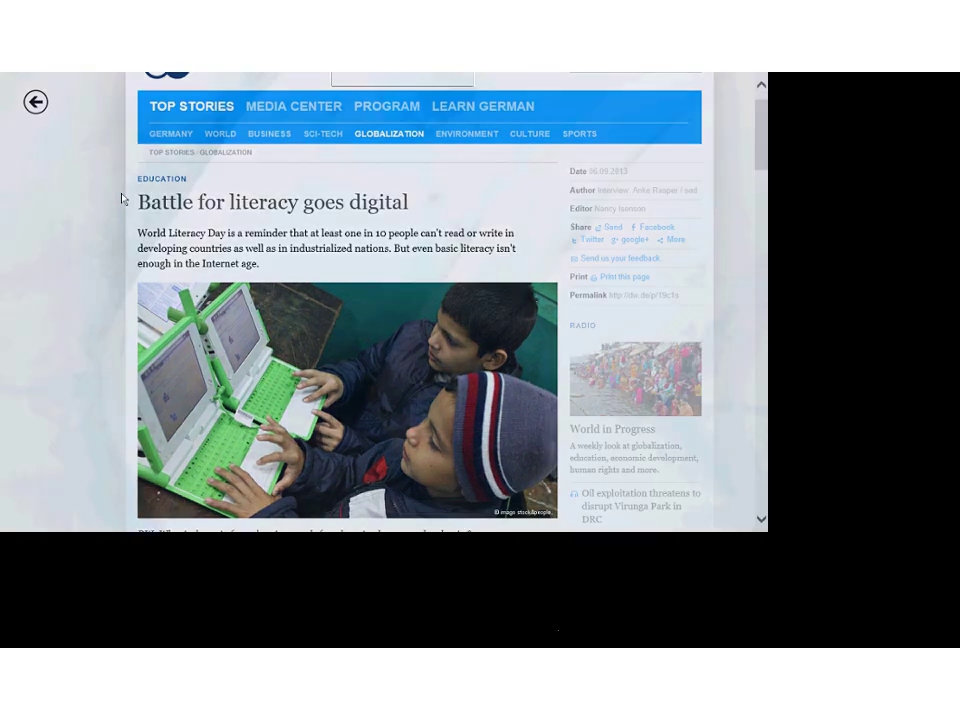
{"action": "key", "text": "super"}
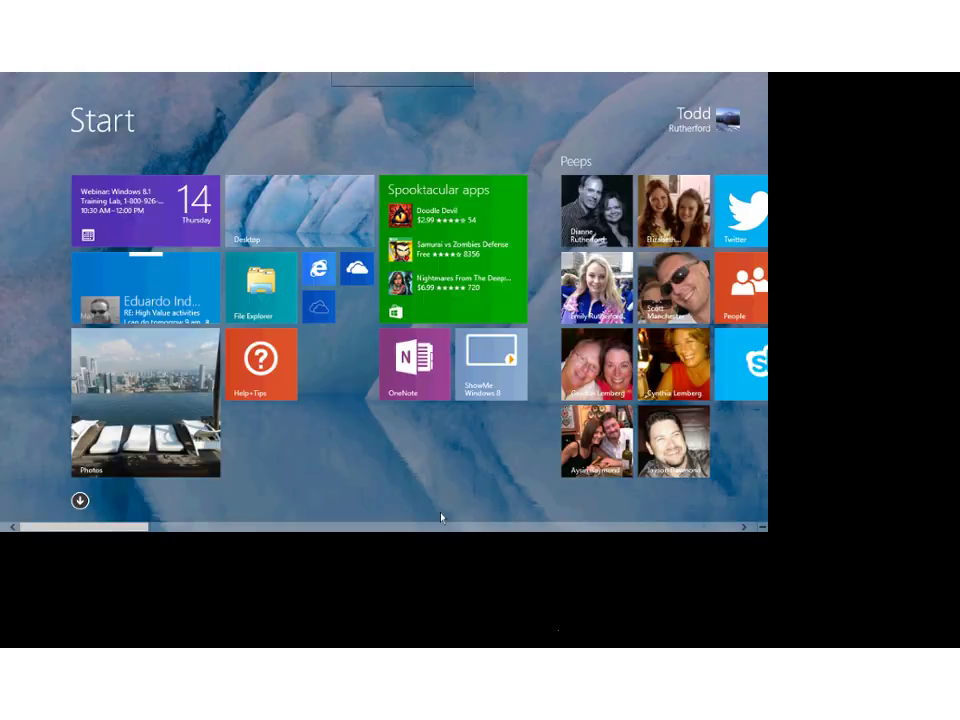
{"action": "key", "text": "super"}
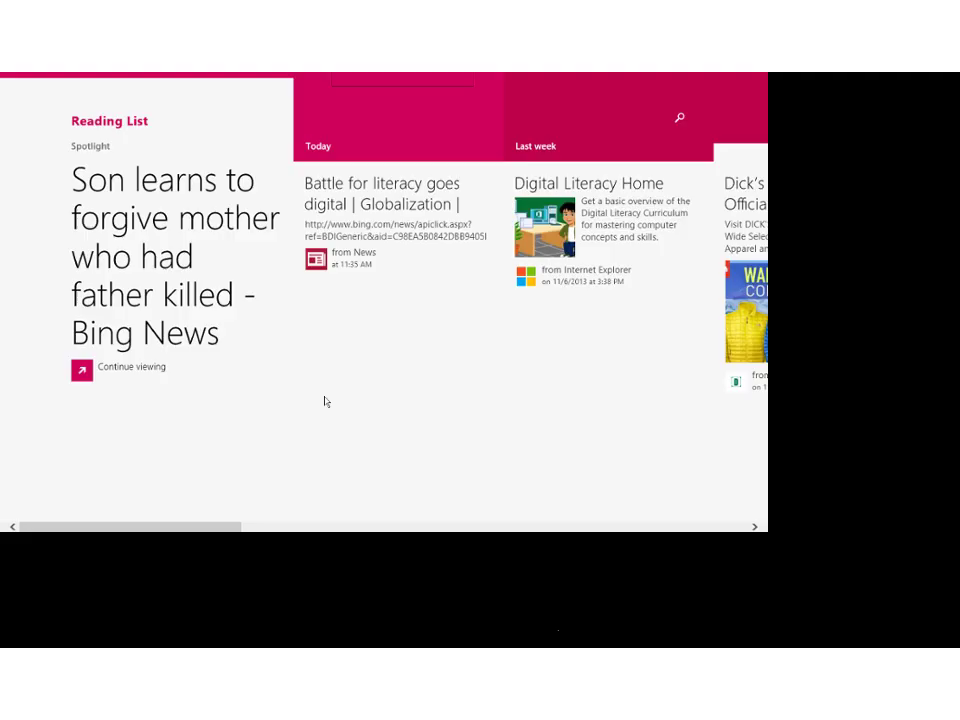
{"action": "key", "text": "Right"}
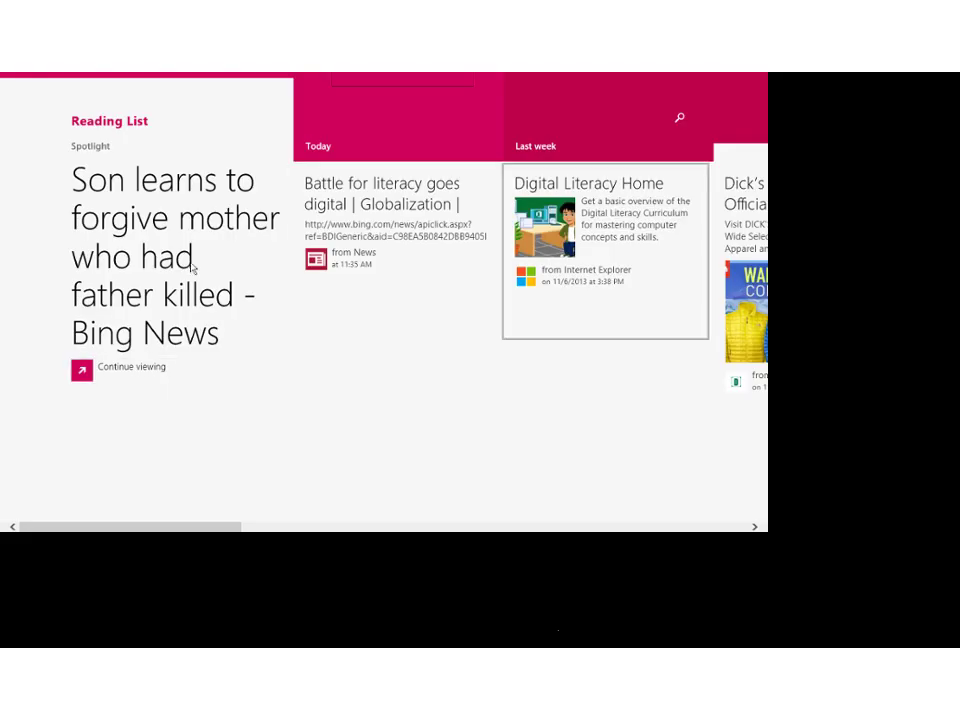
{"action": "key", "text": "Right"}
{"action": "key", "text": "Right"}
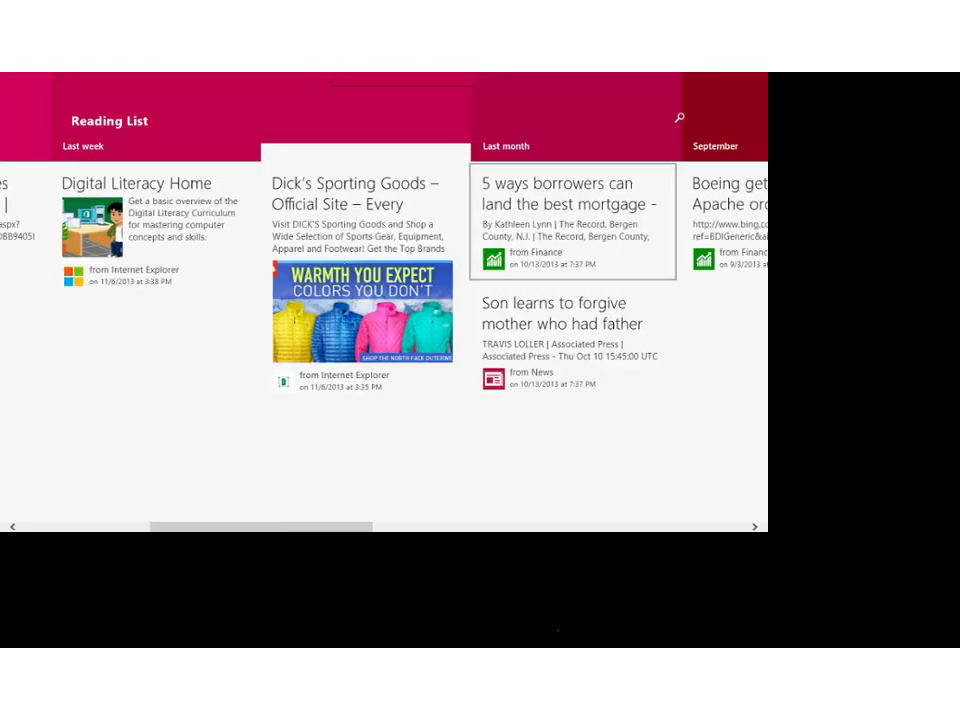
{"action": "key", "text": "Right"}
{"action": "key", "text": "Right"}
{"action": "key", "text": "Right"}
{"action": "scroll", "coordinate": [384, 330], "scroll_direction": "left", "scroll_amount": 5}
- Open the saved "Battle for literacy goes digital" article beside the Reading List and read through it
{"action": "left_click", "coordinate": [112, 218]}
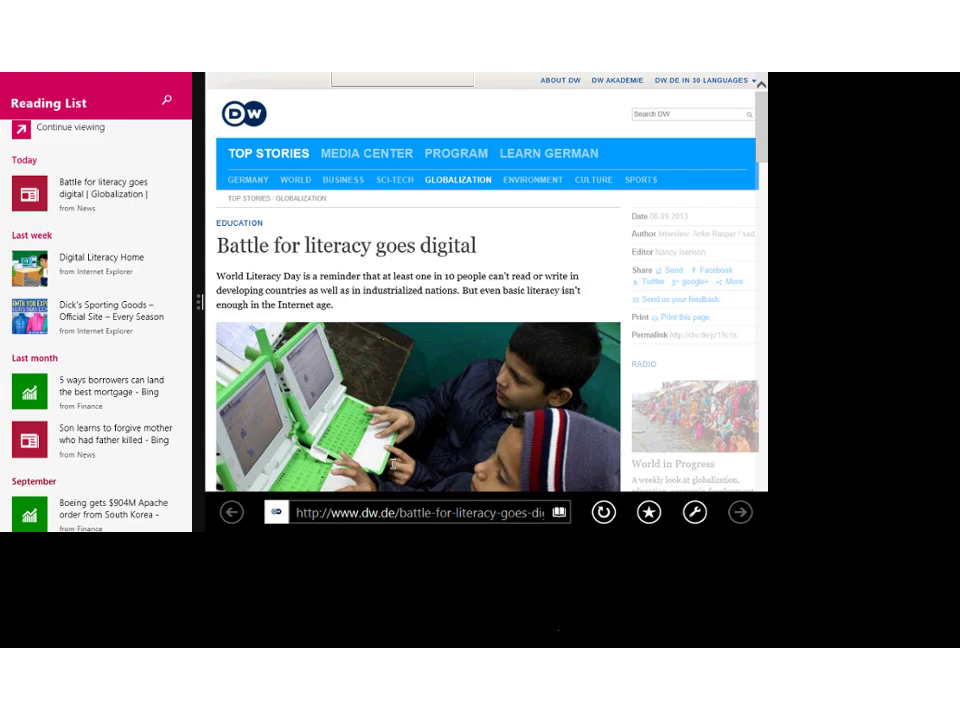
{"action": "scroll", "coordinate": [453, 528], "scroll_direction": "down", "scroll_amount": 3}
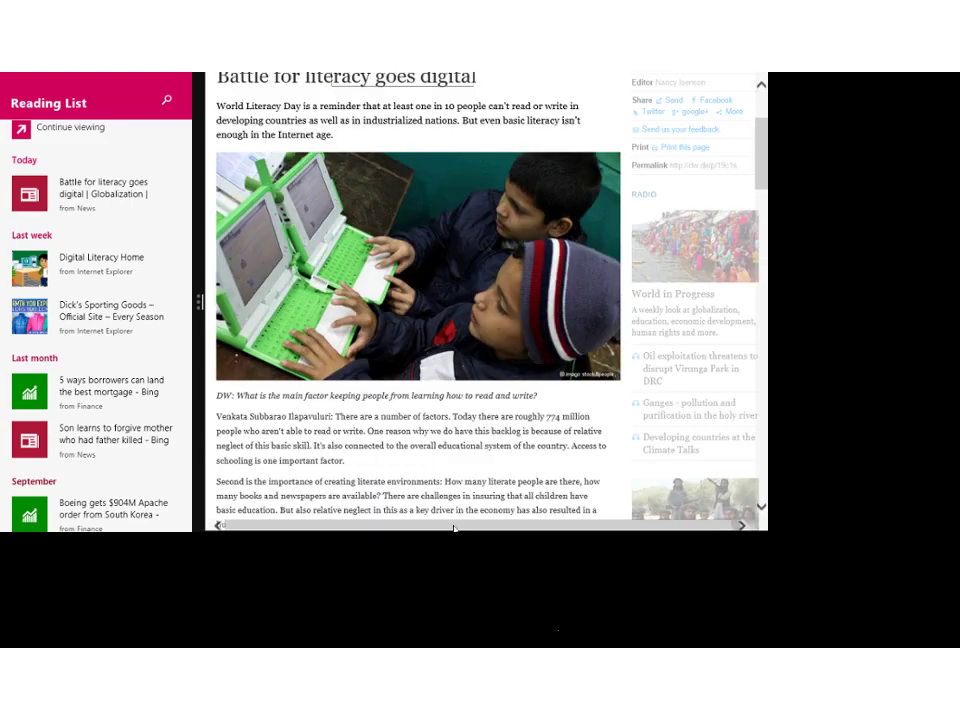
{"action": "scroll", "coordinate": [453, 528], "scroll_direction": "down", "scroll_amount": 2}
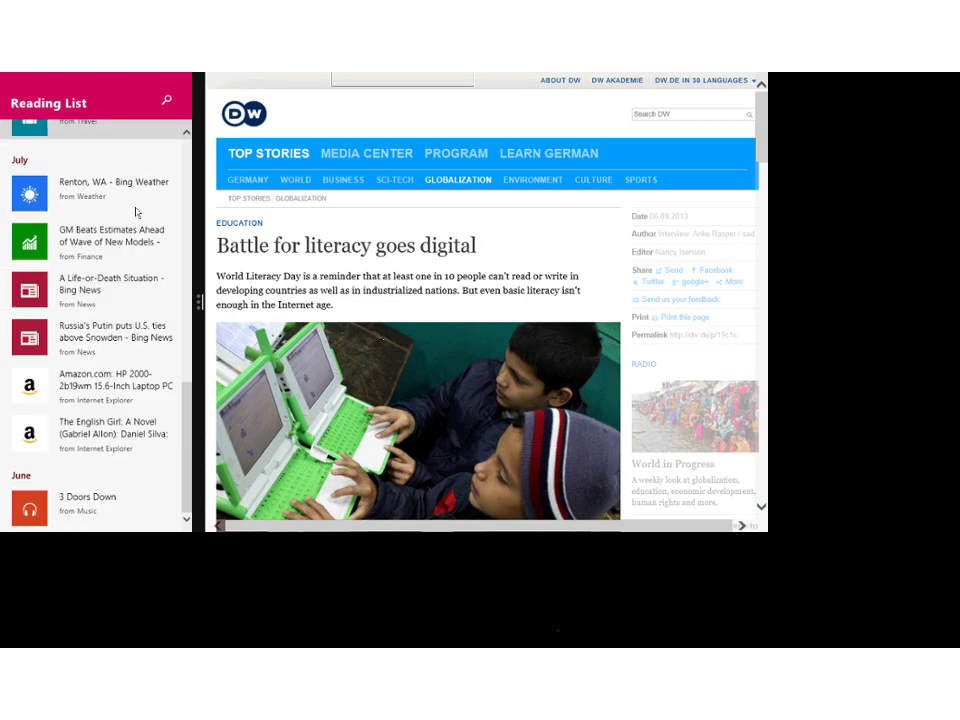
- View the saved Putin and Snowden news article, Renton, WA weather and Super Bowl Party Ideas beside the list, and end the split view
{"action": "scroll", "coordinate": [136, 212], "scroll_direction": "up", "scroll_amount": 2}
{"action": "scroll", "coordinate": [136, 212], "scroll_direction": "down", "scroll_amount": 1}
{"action": "scroll", "coordinate": [136, 212], "scroll_direction": "down", "scroll_amount": 2}
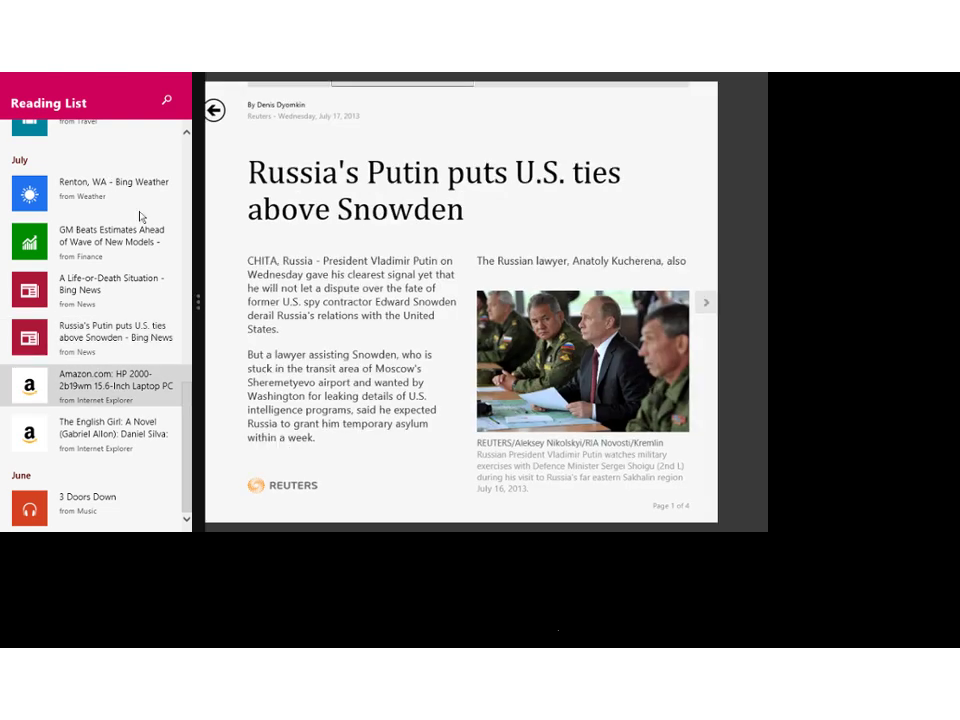
{"action": "key", "text": "Up"}
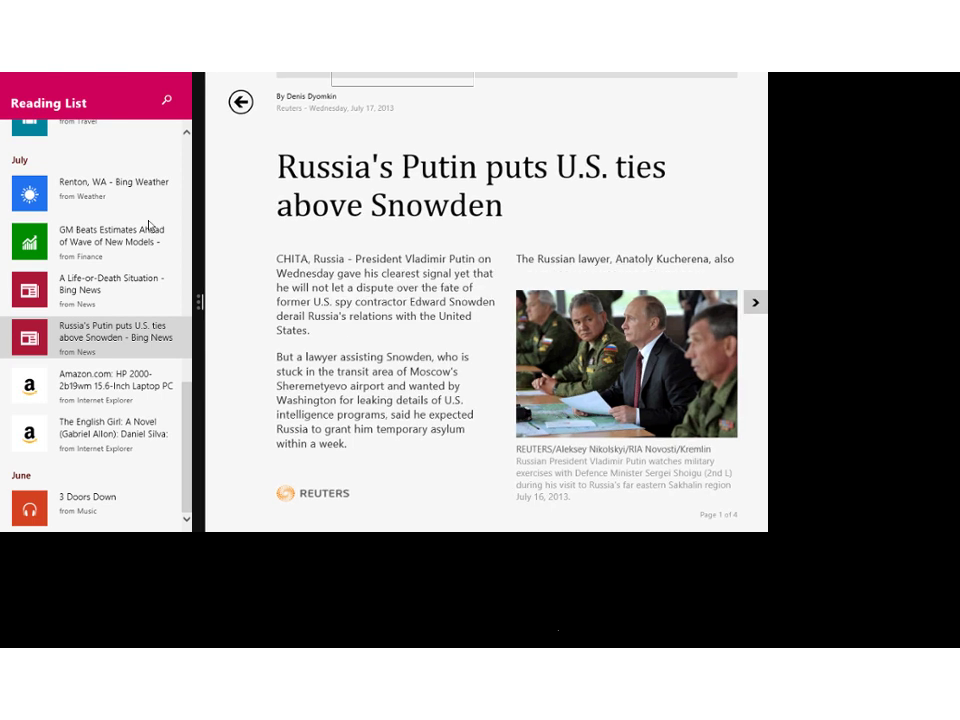
{"action": "scroll", "coordinate": [148, 224], "scroll_direction": "up", "scroll_amount": 3}
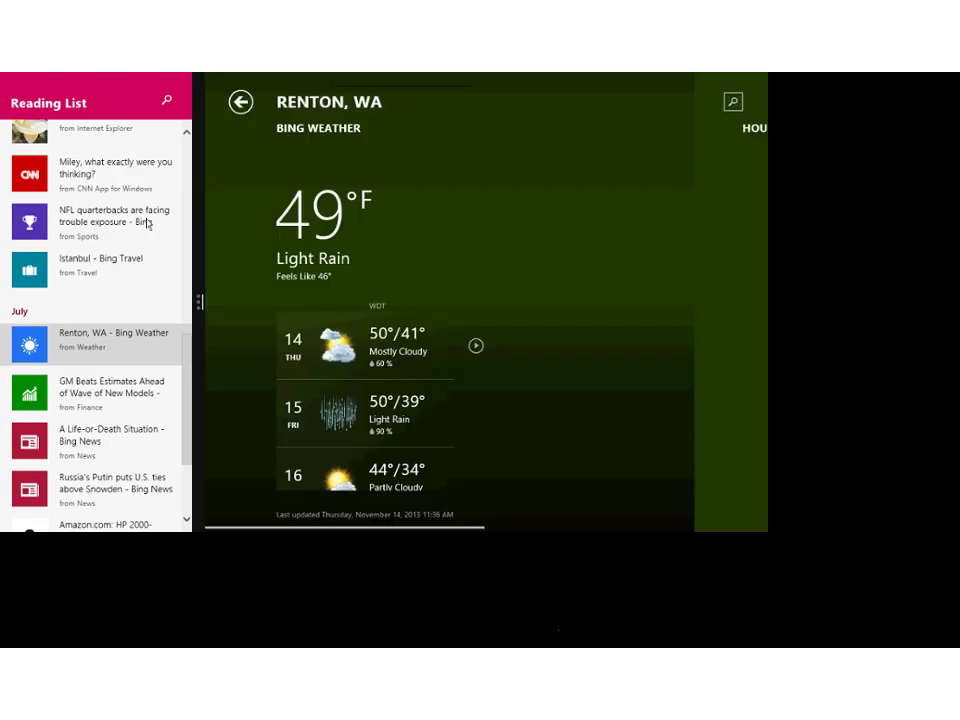
{"action": "scroll", "coordinate": [148, 224], "scroll_direction": "up", "scroll_amount": 4}
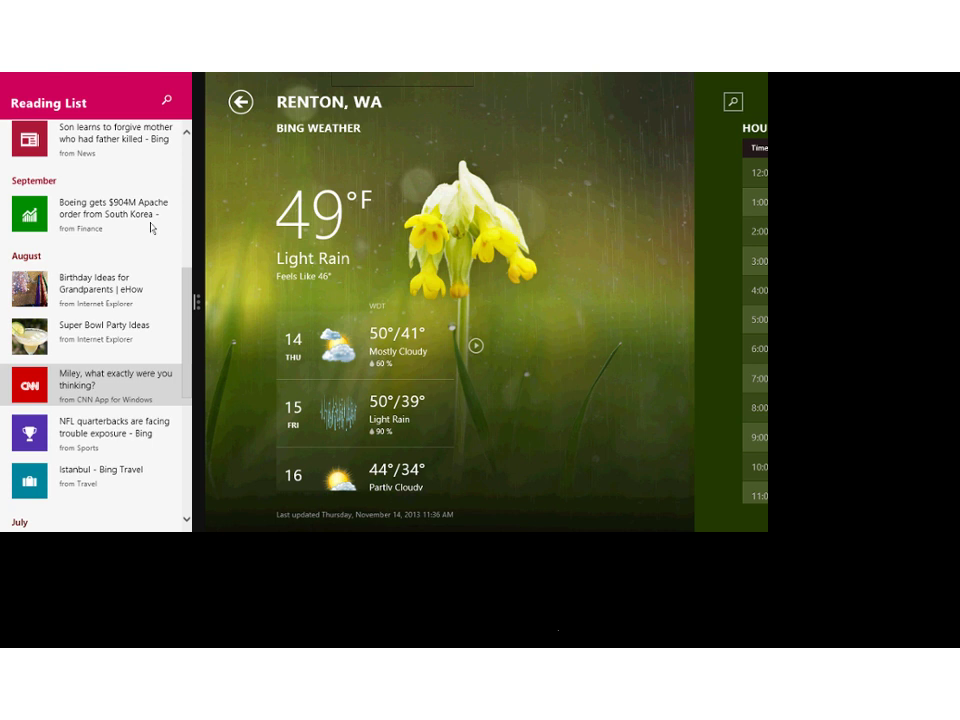
{"action": "key", "text": "Up"}
{"action": "key", "text": "Return"}
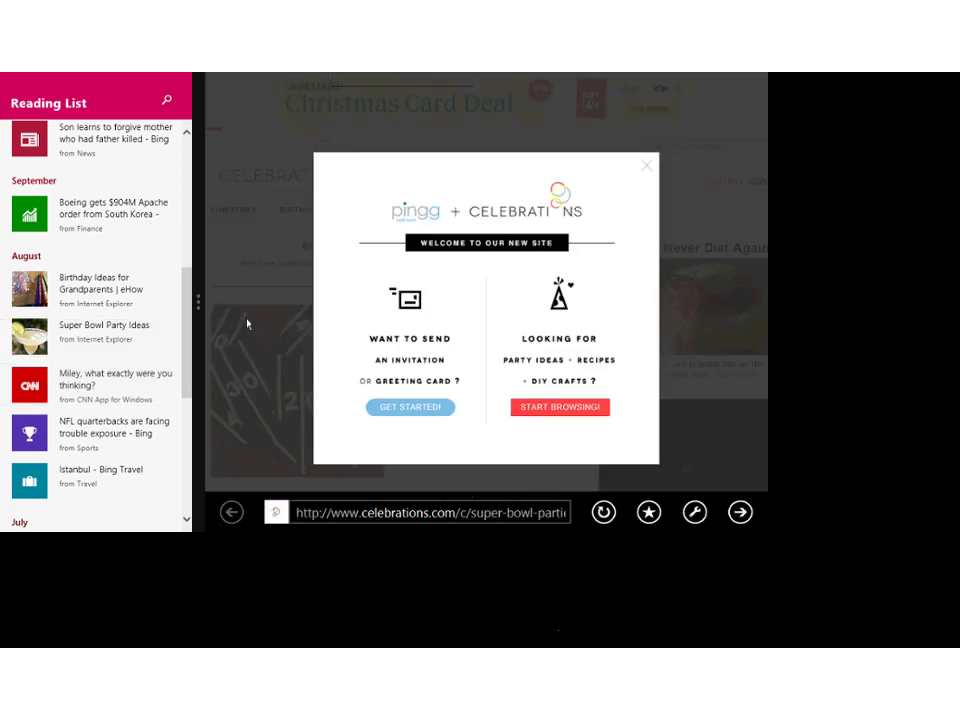
{"action": "left_click_drag", "start_coordinate": [199, 302], "coordinate": [766, 302]}
- Switch to the desktop and view the SkyDrive folders in a maximized File Explorer window
{"action": "mouse_move", "coordinate": [3, 76]}
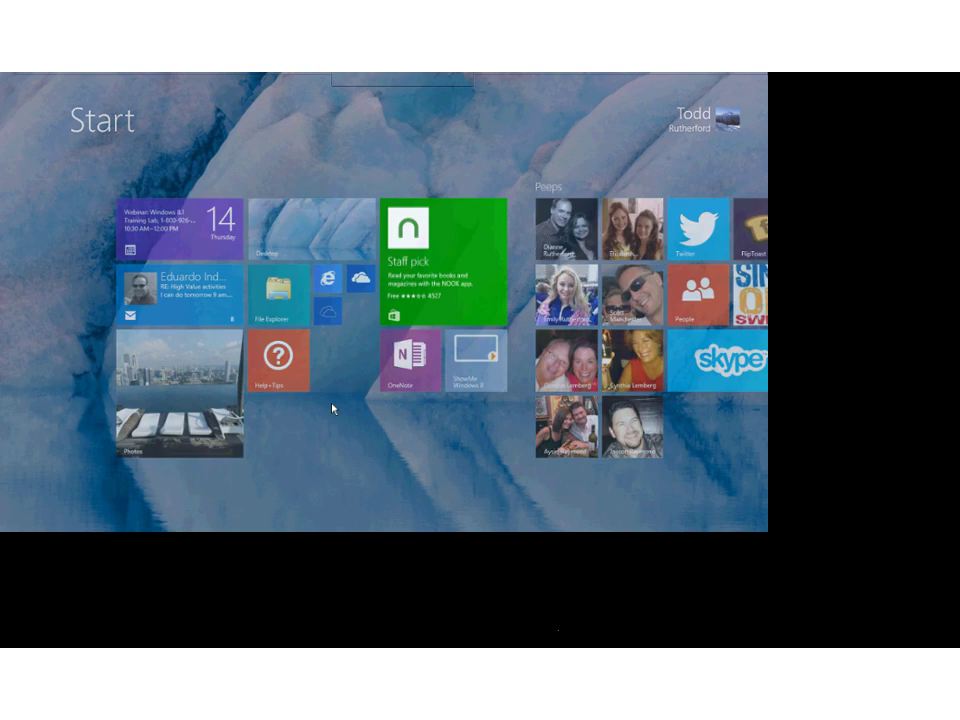
{"action": "key", "text": "super+d"}
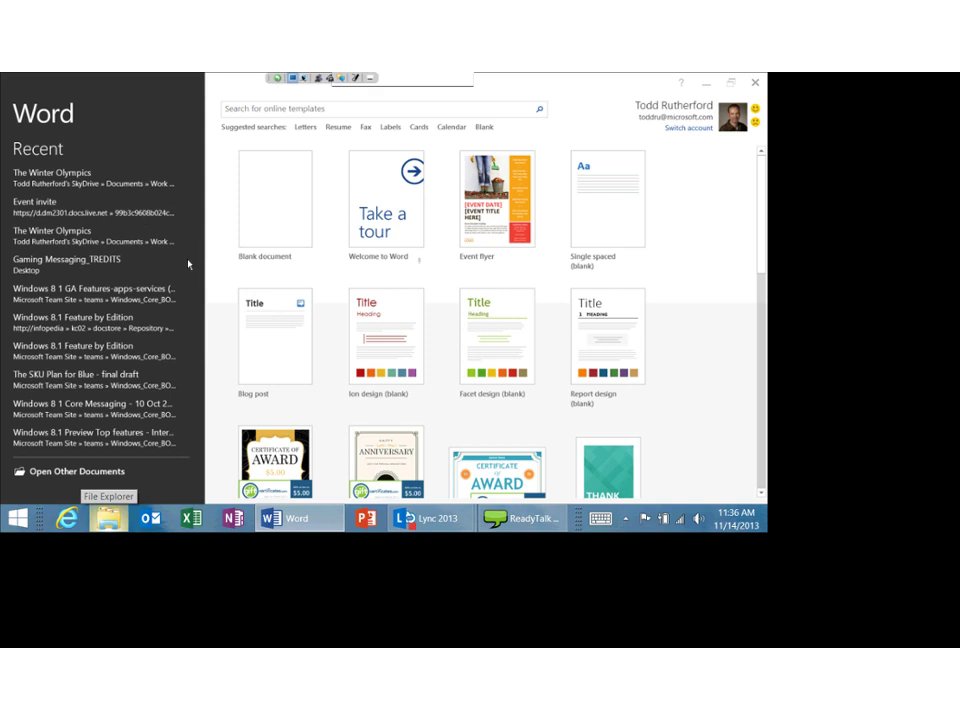
{"action": "left_click", "coordinate": [108, 518]}
{"action": "key", "text": "super+Up"}
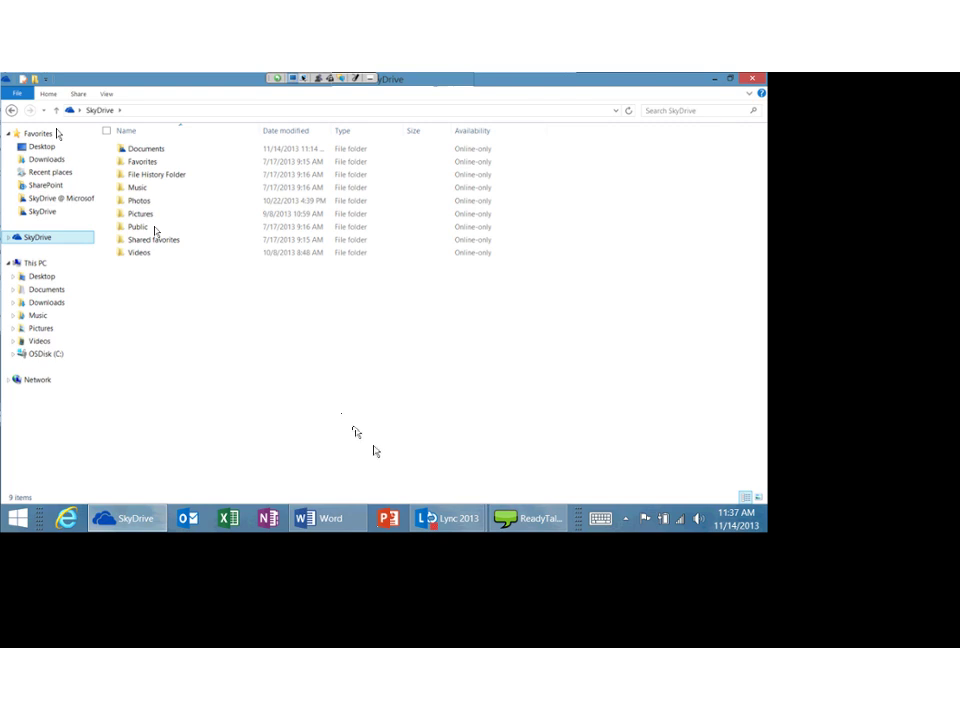
- Switch to Word and look over the document templates on its start page
{"action": "left_click", "coordinate": [317, 518]}
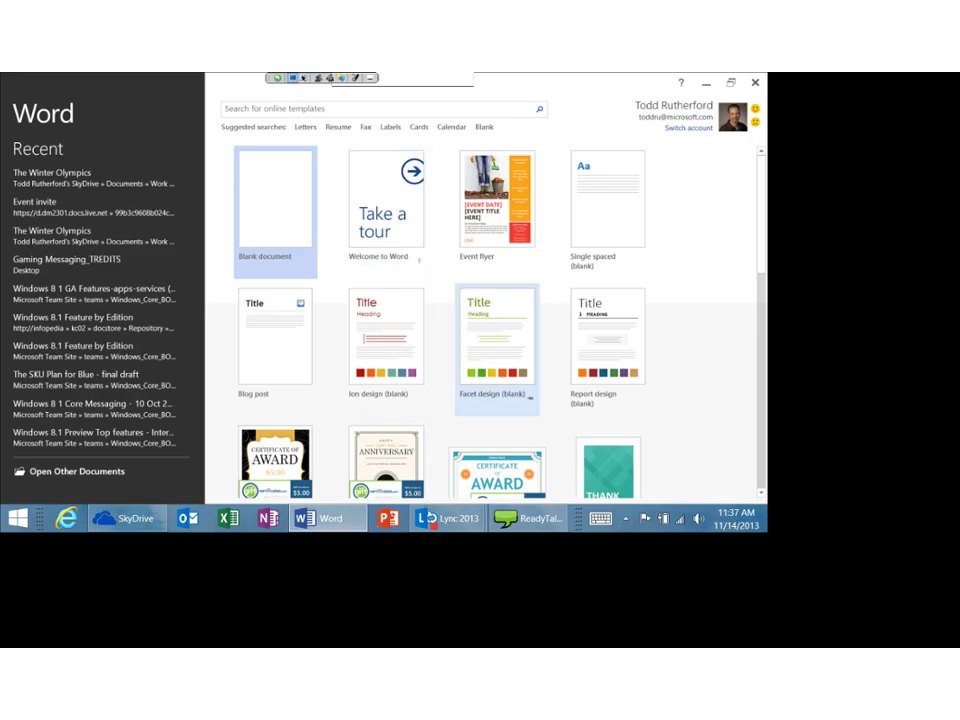
{"action": "scroll", "coordinate": [530, 397], "scroll_direction": "down", "scroll_amount": 2}
{"action": "scroll", "coordinate": [530, 397], "scroll_direction": "up", "scroll_amount": 2}
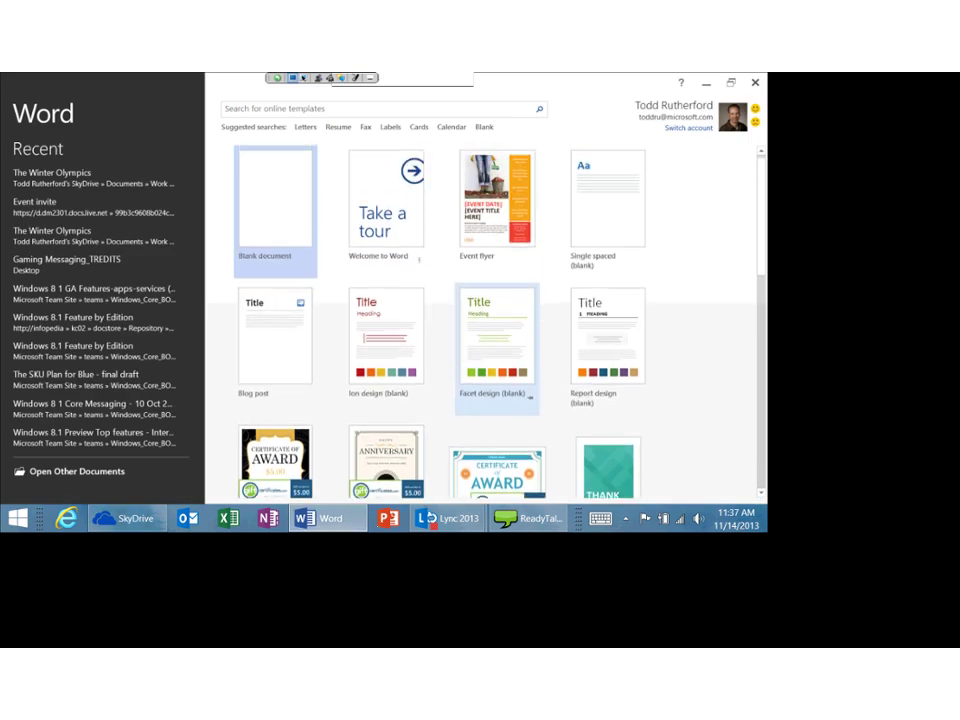